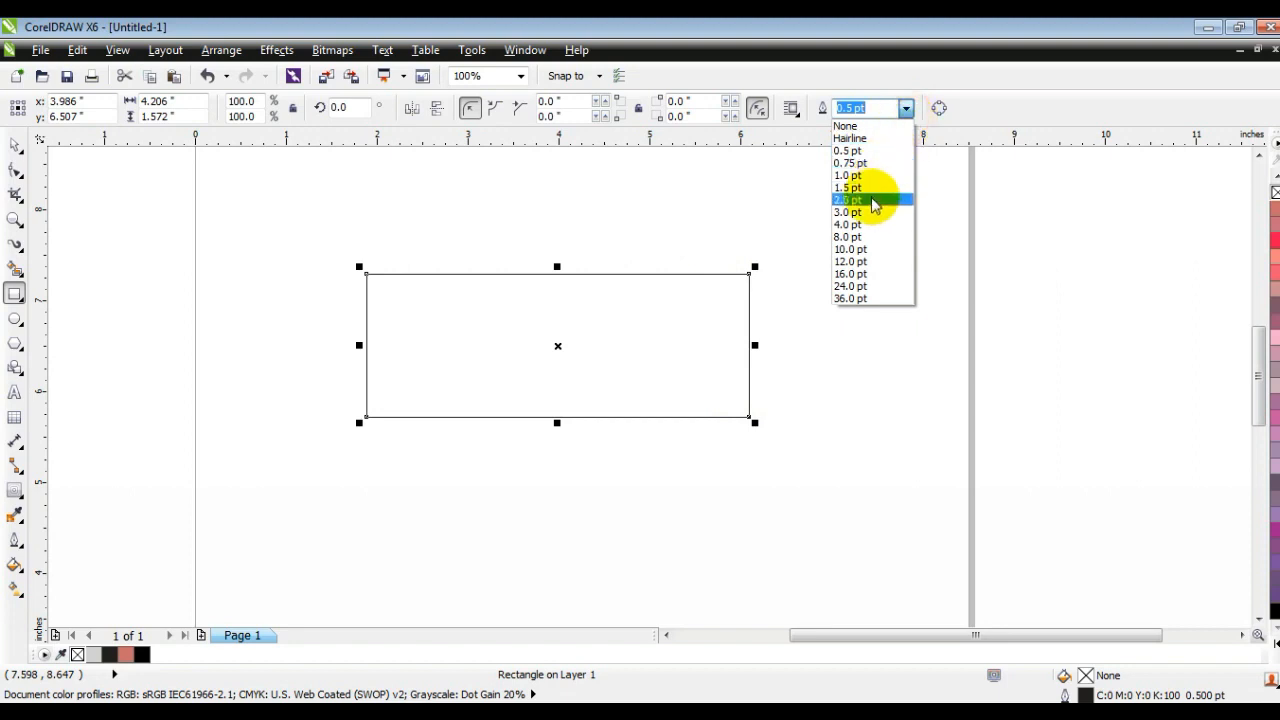
# Step: Set the rectangle's outline width to 1.5 pt and fully round its corners into a pill shape with a radius of about 0.786 in
pyautogui.click(871, 189)
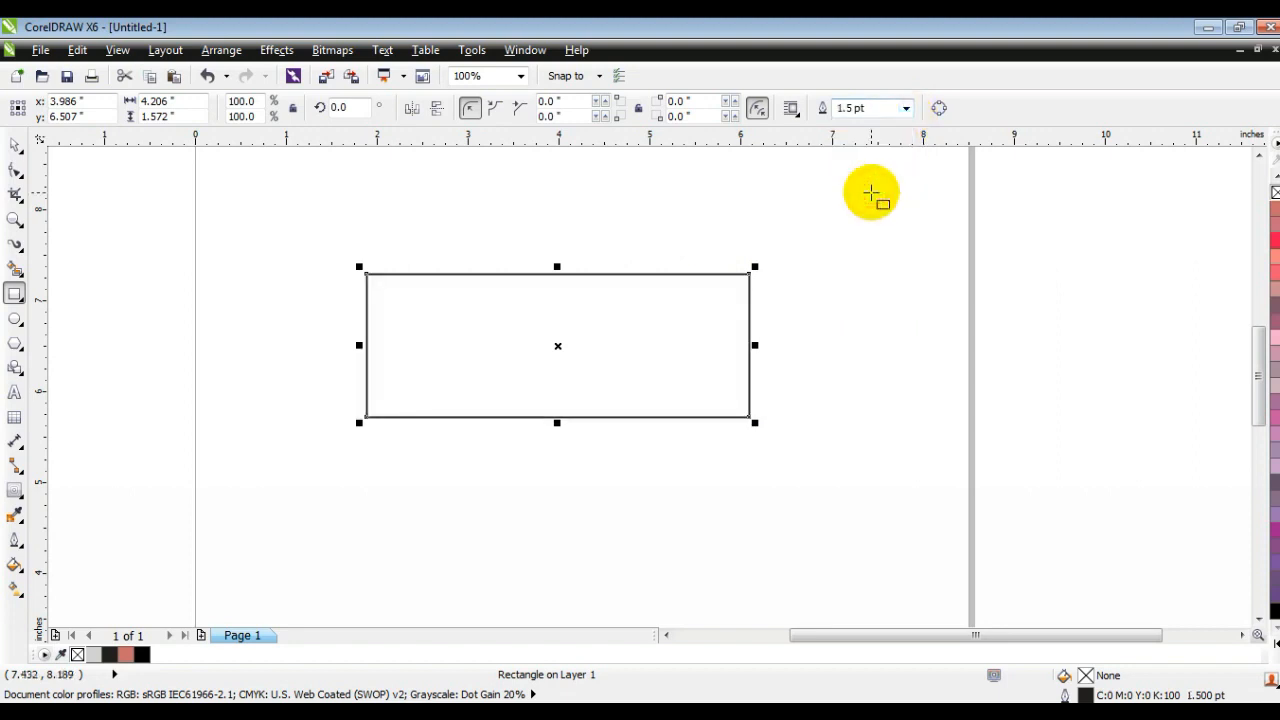
pyautogui.click(15, 170)
pyautogui.moveTo(366, 416); pyautogui.dragTo(512, 445)
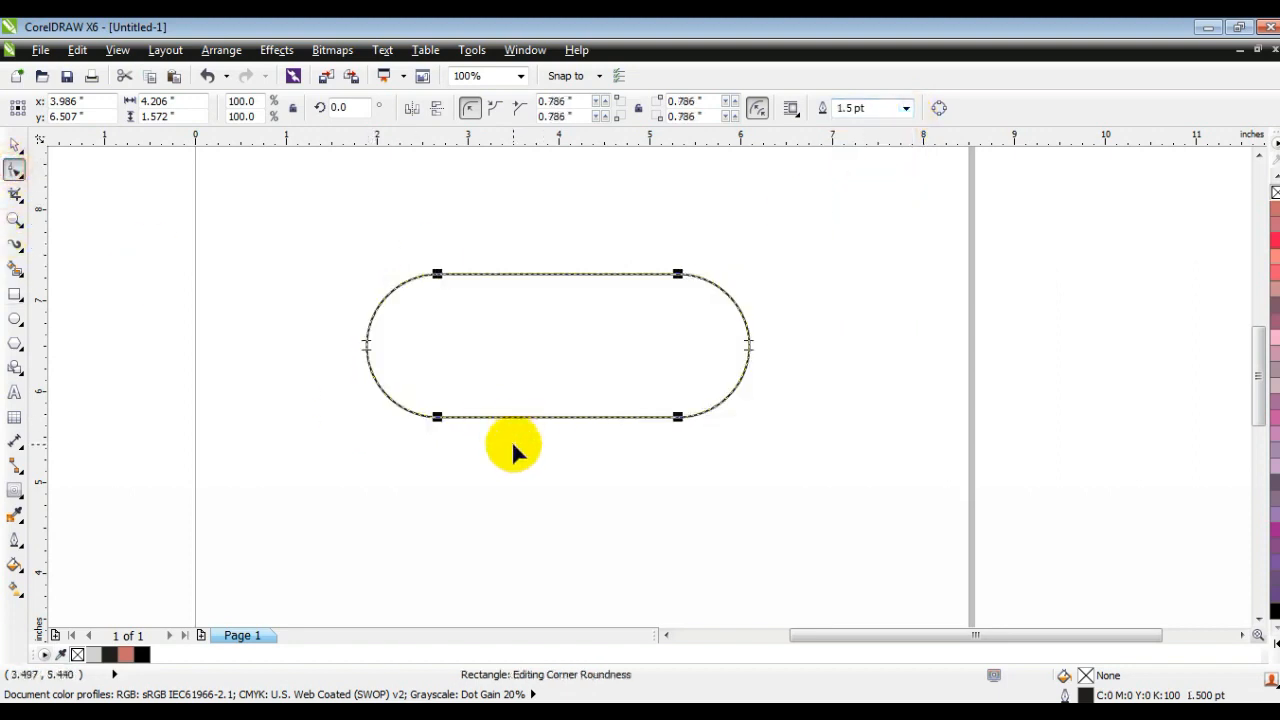
# Step: Add a one-step inside contour to the pill shape with an offset of about 0.612 in
pyautogui.click(14, 220)
pyautogui.moveTo(301, 237); pyautogui.dragTo(816, 440)
pyautogui.click(15, 145)
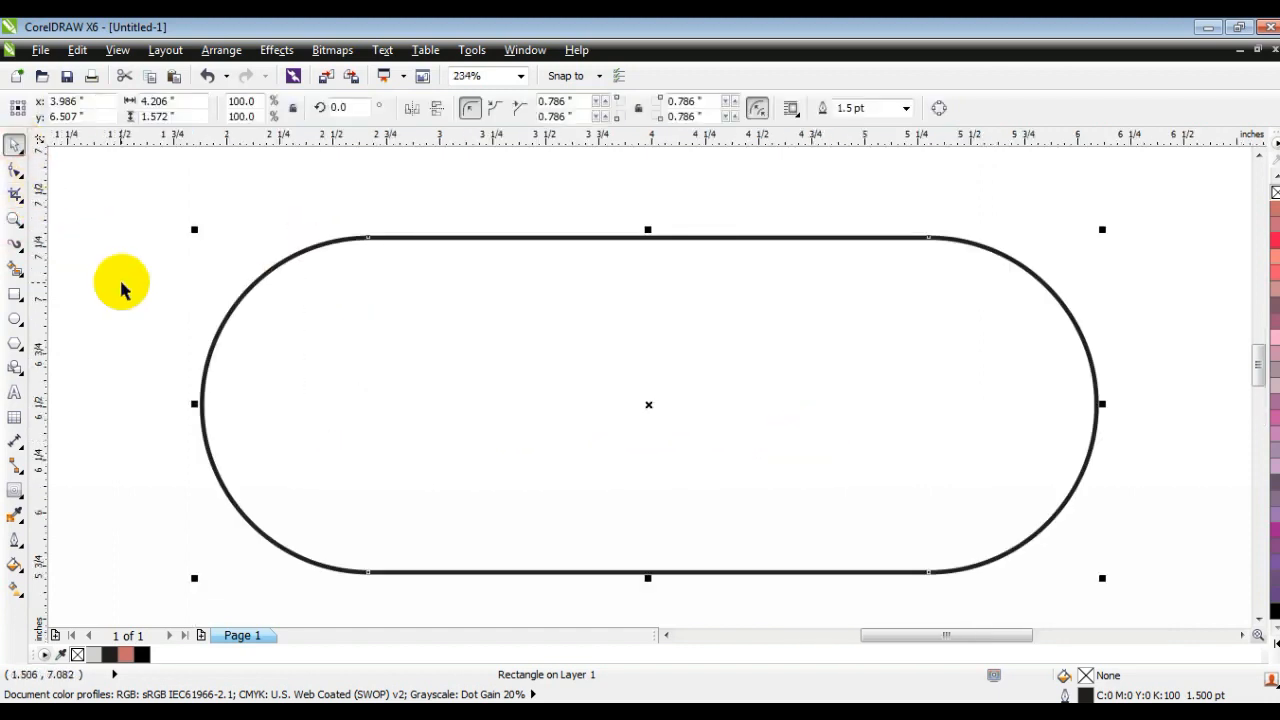
pyautogui.click(18, 500)
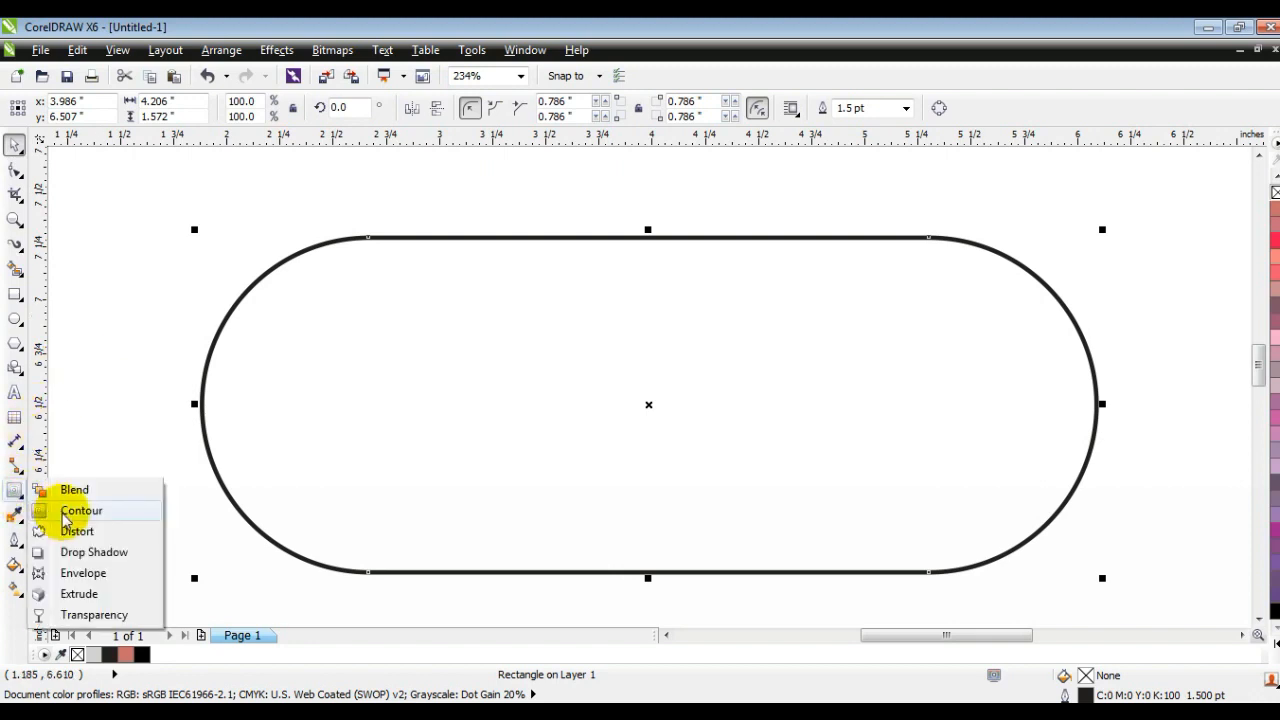
pyautogui.click(60, 509)
pyautogui.moveTo(626, 241); pyautogui.dragTo(616, 373)
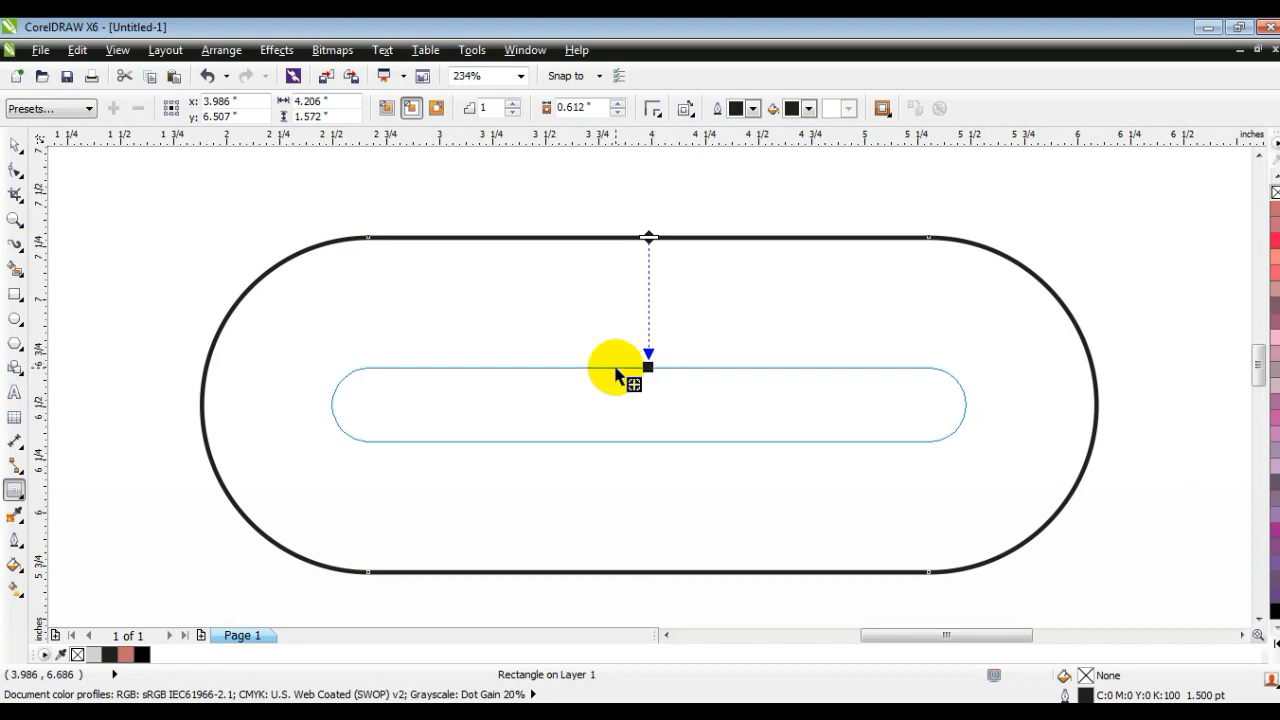
pyautogui.moveTo(616, 375); pyautogui.dragTo(619, 366)
# Step: Break the contour group apart and combine the outer and inner pill outlines into a single ring object
pyautogui.click(14, 145)
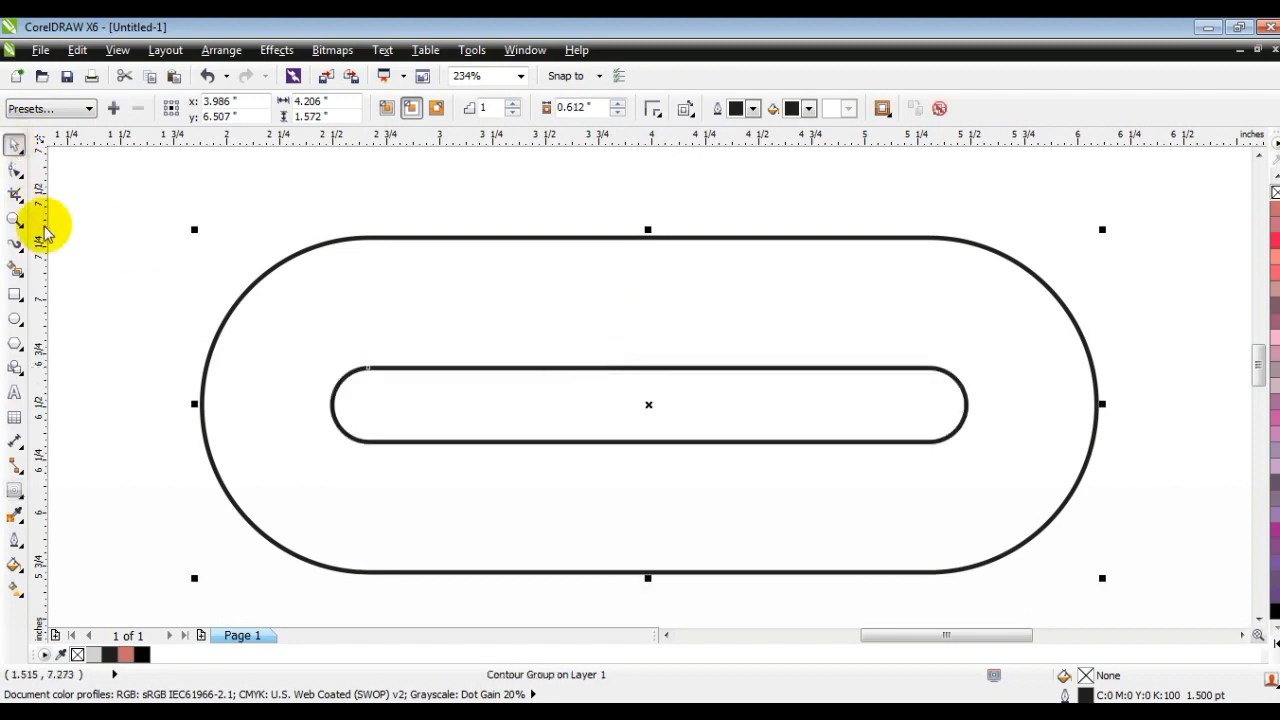
pyautogui.click(221, 49)
pyautogui.click(256, 260)
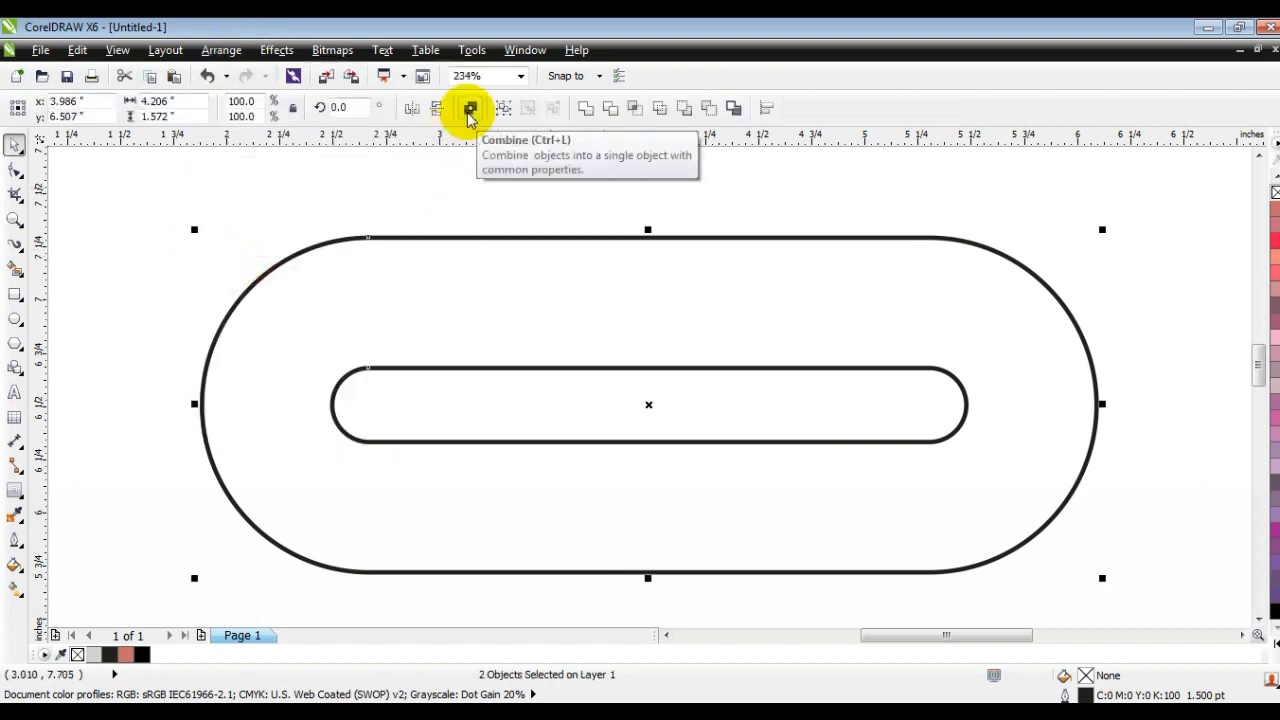
pyautogui.click(470, 113)
pyautogui.click(225, 197)
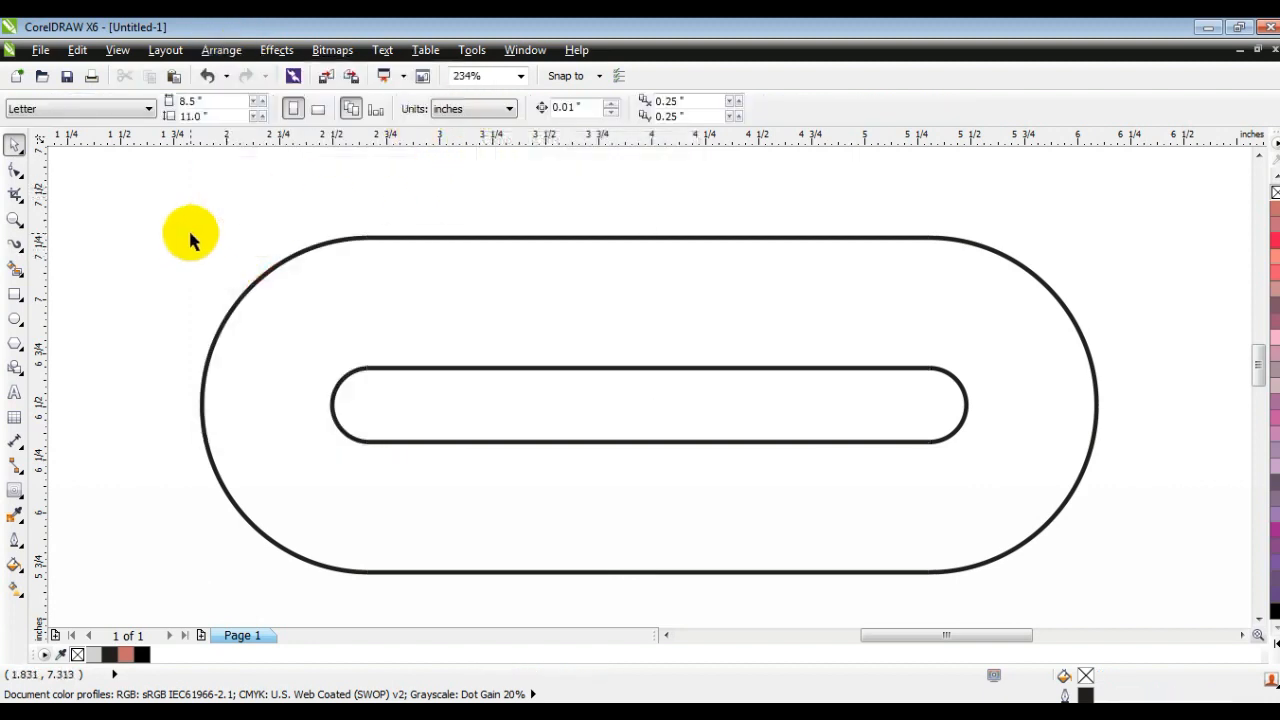
# Step: Draw a circle with a 1.5 pt outline over the upper-left part of the ring, reaching the inner pill's lower edge
pyautogui.click(15, 318)
pyautogui.click(814, 108)
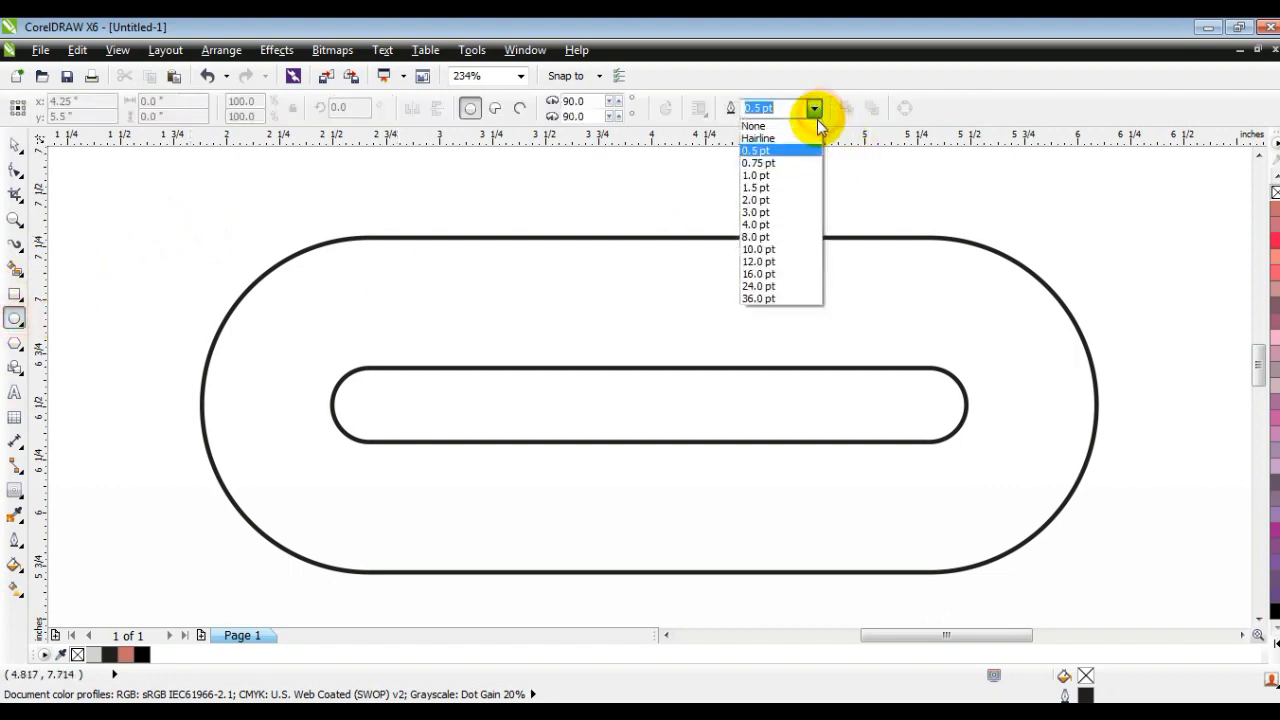
pyautogui.click(782, 190)
pyautogui.press('ctrl')
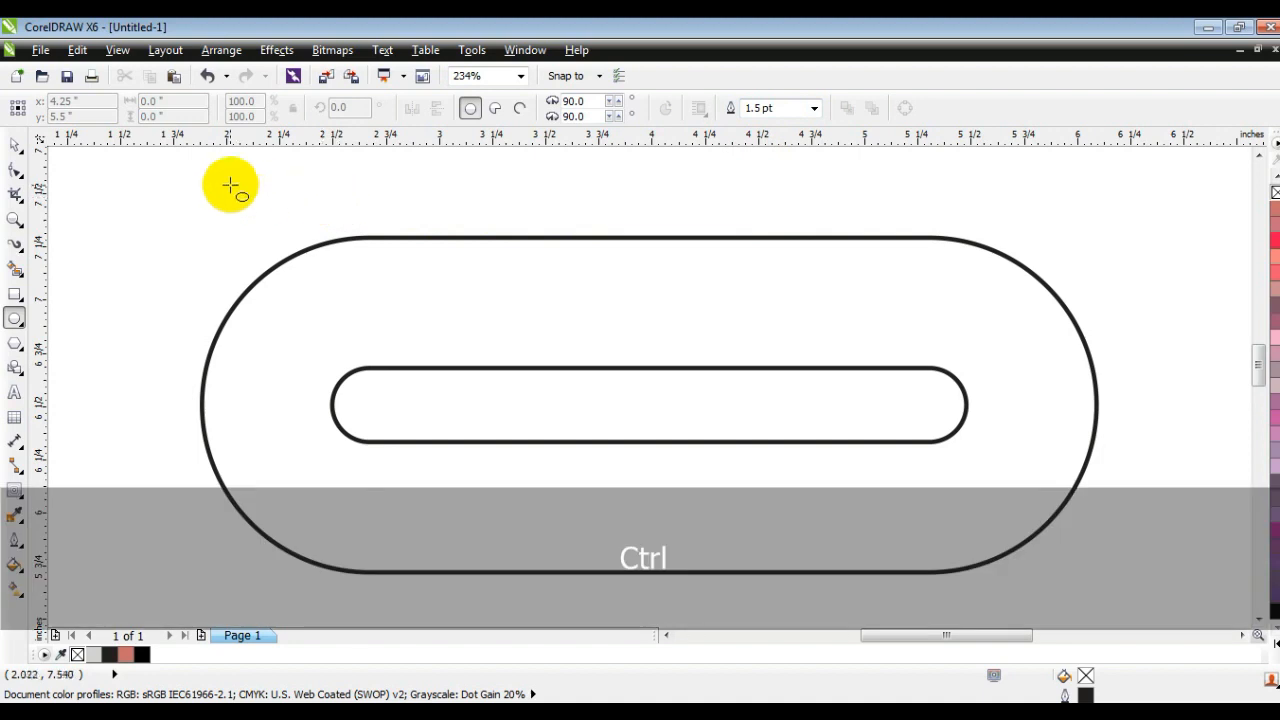
pyautogui.moveTo(233, 181); pyautogui.dragTo(406, 440)
# Step: Scale the circle to about 1.015 in across and position it over the ring's upper-left curve, touching the inner pill's lower edge
pyautogui.click(15, 145)
pyautogui.moveTo(230, 175); pyautogui.dragTo(262, 218)
pyautogui.moveTo(386, 334); pyautogui.dragTo(380, 338)
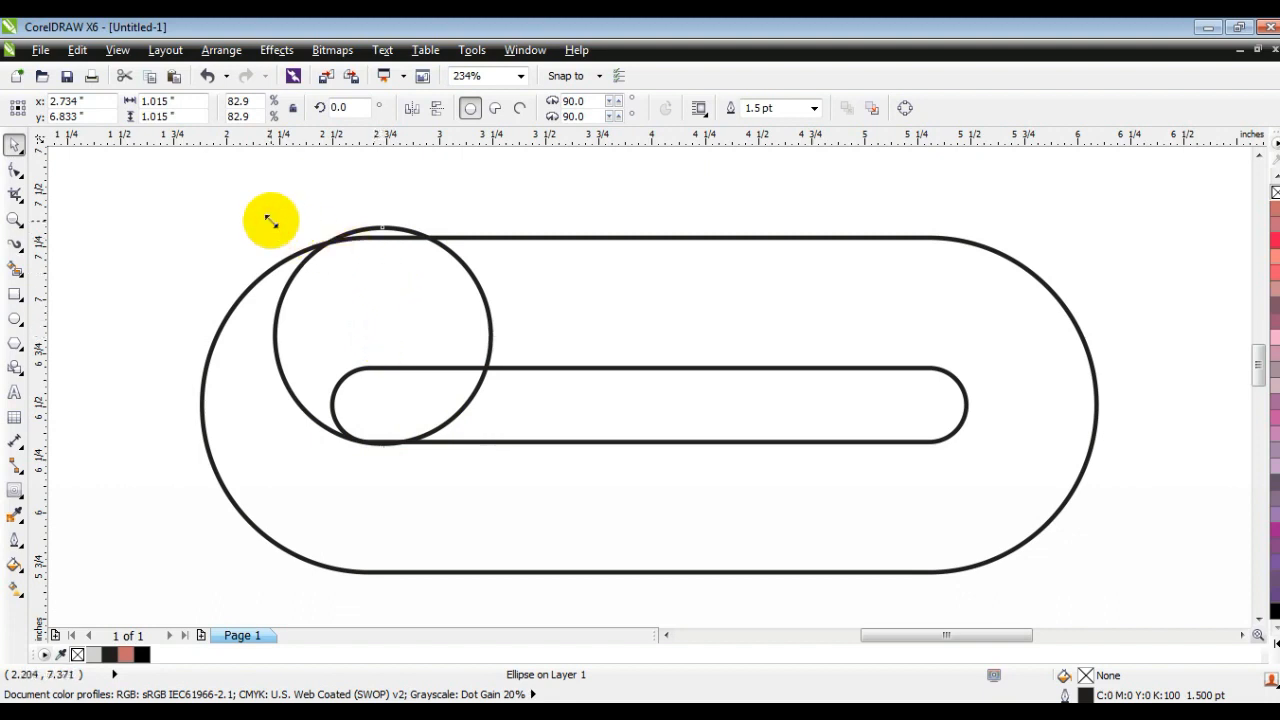
pyautogui.click(310, 192)
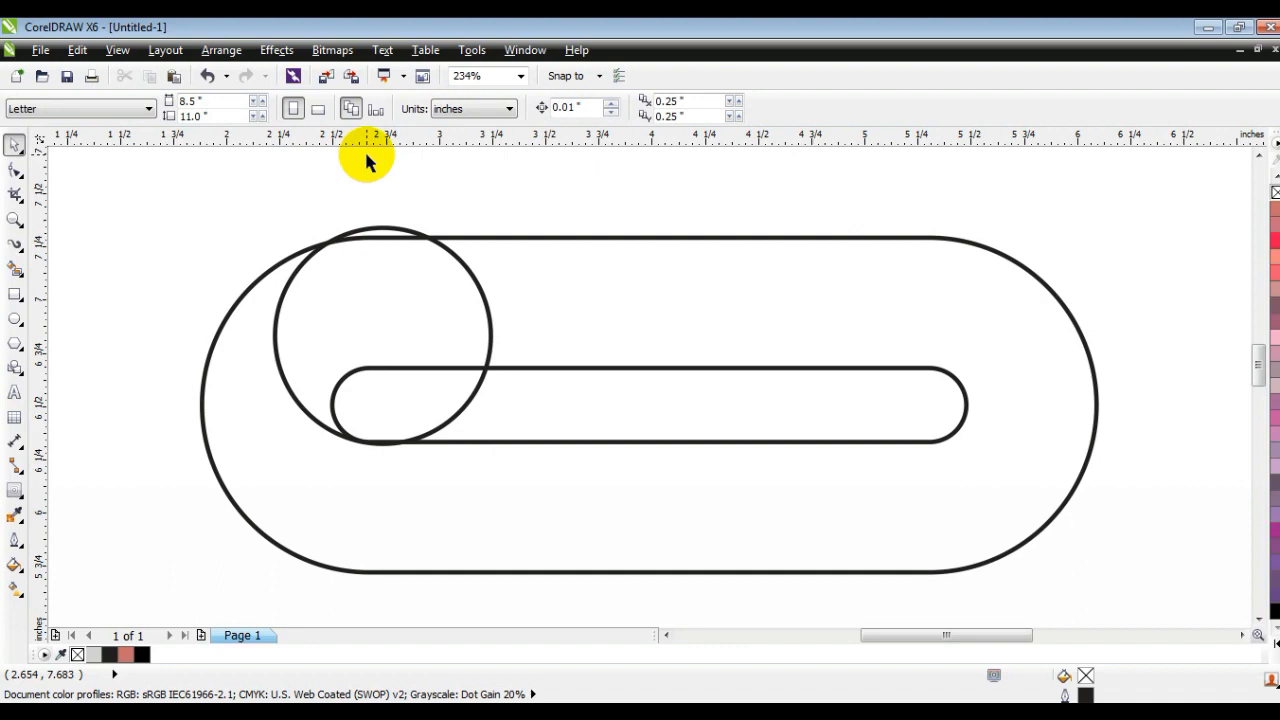
# Step: Draw a rectangle about 1.015 × 0.142 in above the ring and fully round its corners to a radius of 0.071 in
pyautogui.click(17, 296)
pyautogui.moveTo(451, 165); pyautogui.dragTo(667, 193)
pyautogui.click(14, 173)
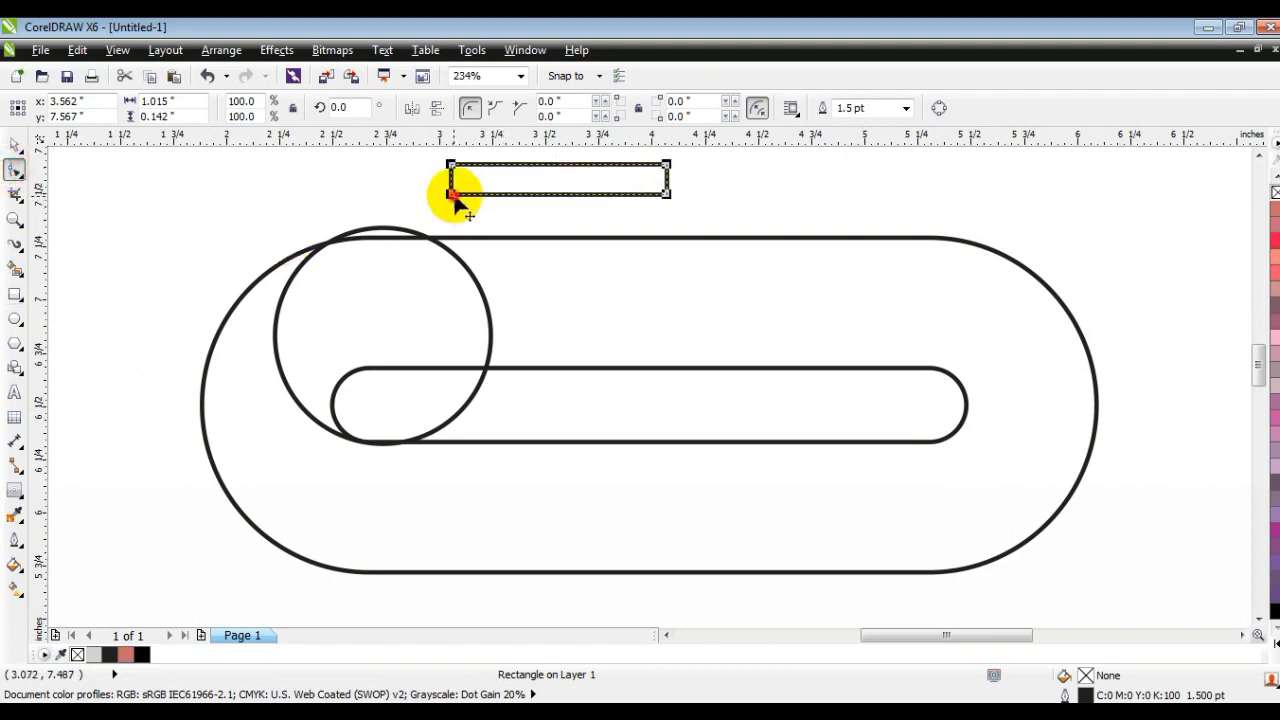
pyautogui.moveTo(452, 196); pyautogui.dragTo(467, 195)
# Step: Move the small rounded bar just inside the ring's upper edge and stack staggered copies below it: one in row two, two in row three
pyautogui.click(14, 147)
pyautogui.moveTo(614, 186); pyautogui.dragTo(570, 261)
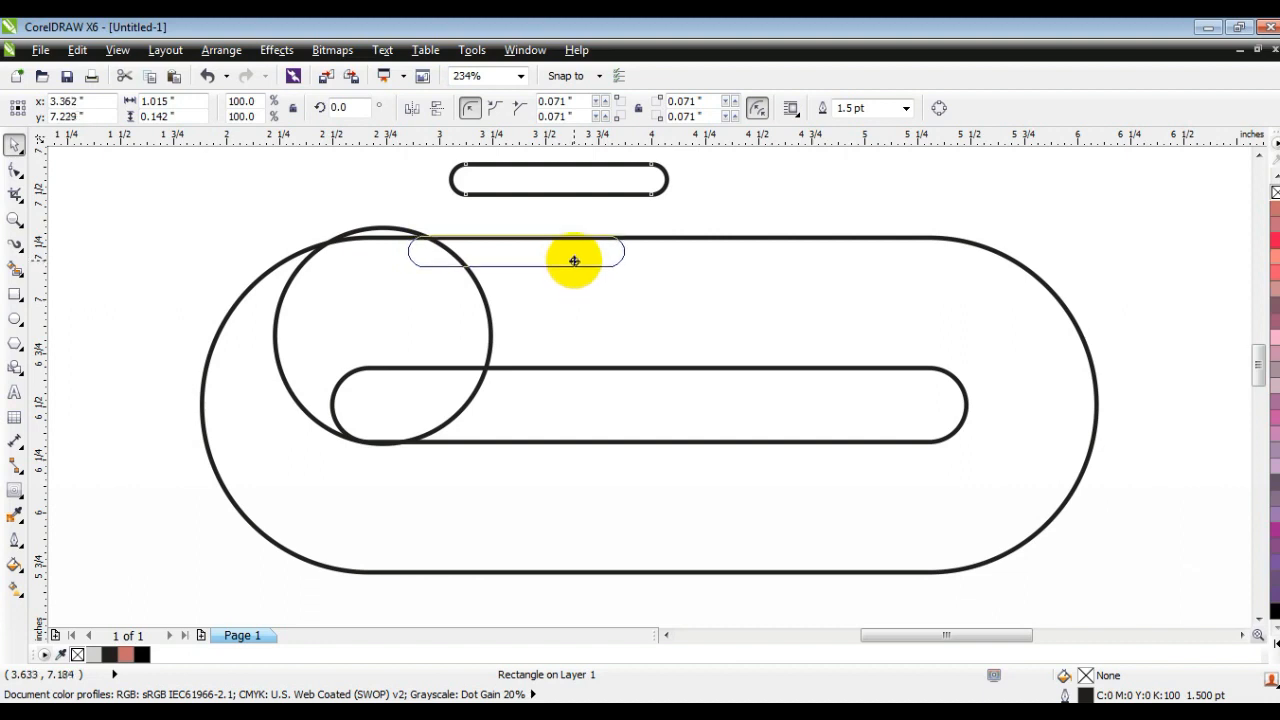
pyautogui.moveTo(574, 261); pyautogui.dragTo(606, 284)
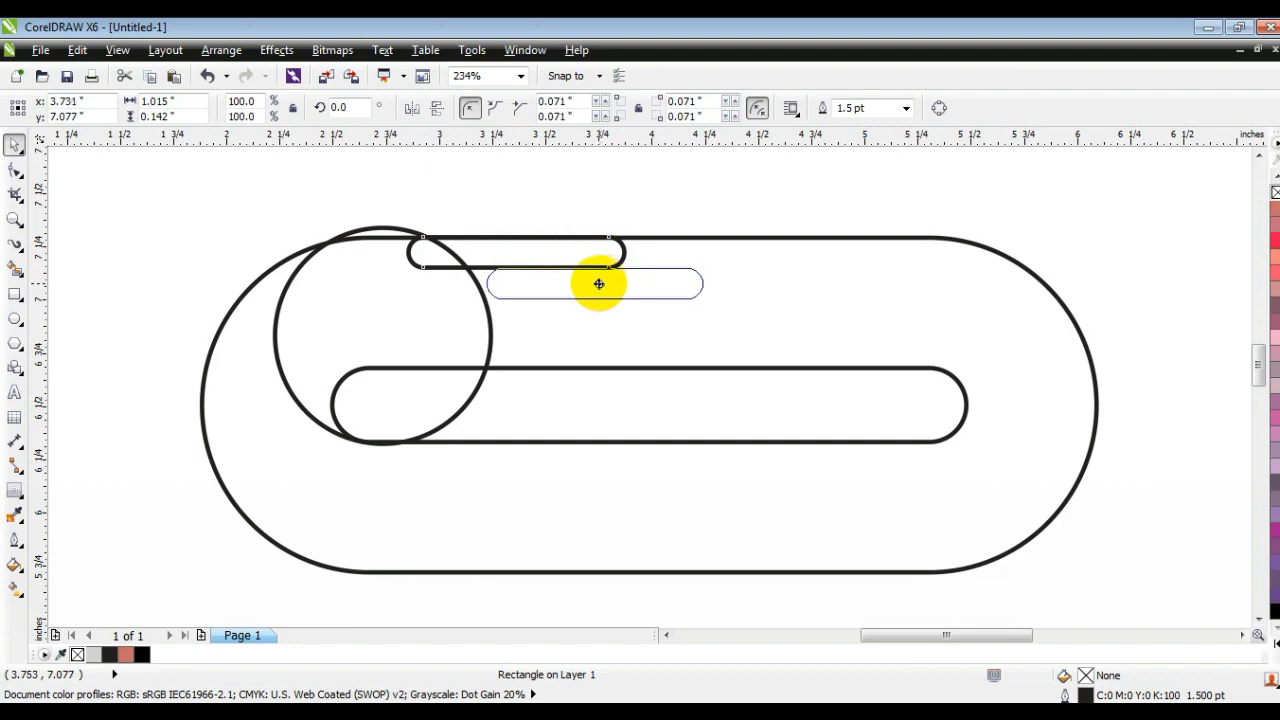
pyautogui.moveTo(595, 285); pyautogui.dragTo(591, 285)
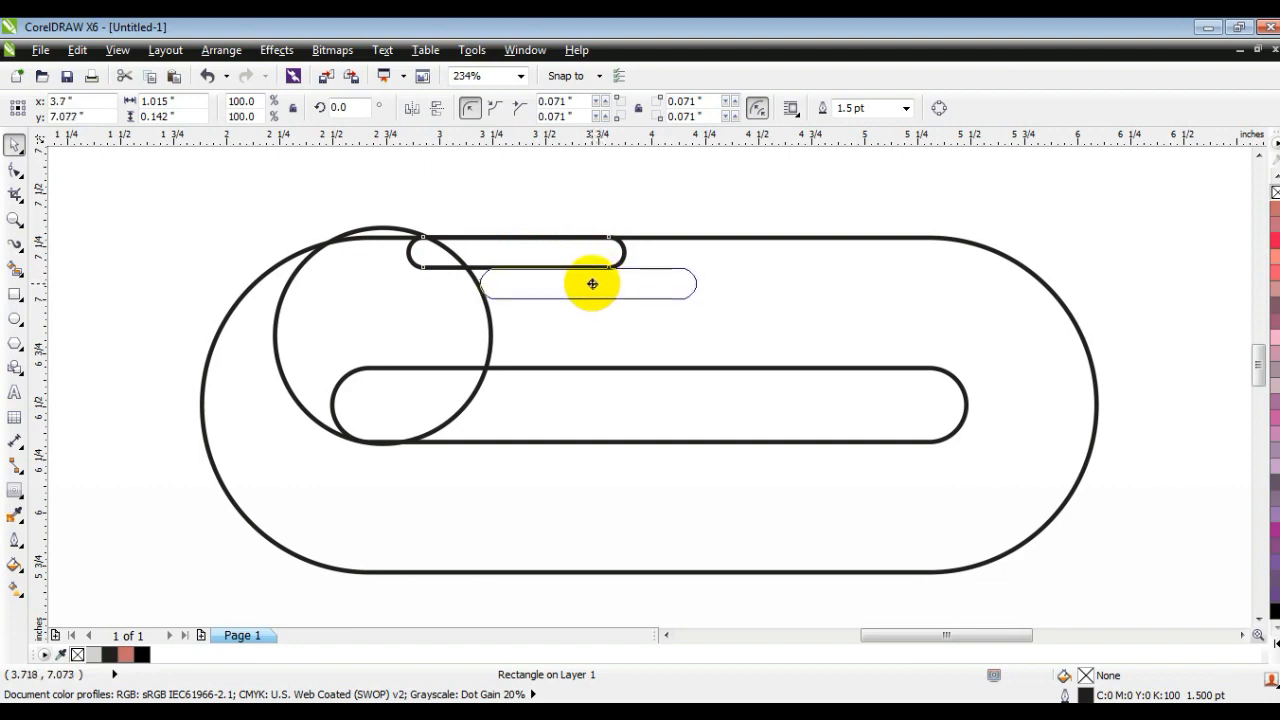
pyautogui.moveTo(593, 283); pyautogui.dragTo(590, 283)
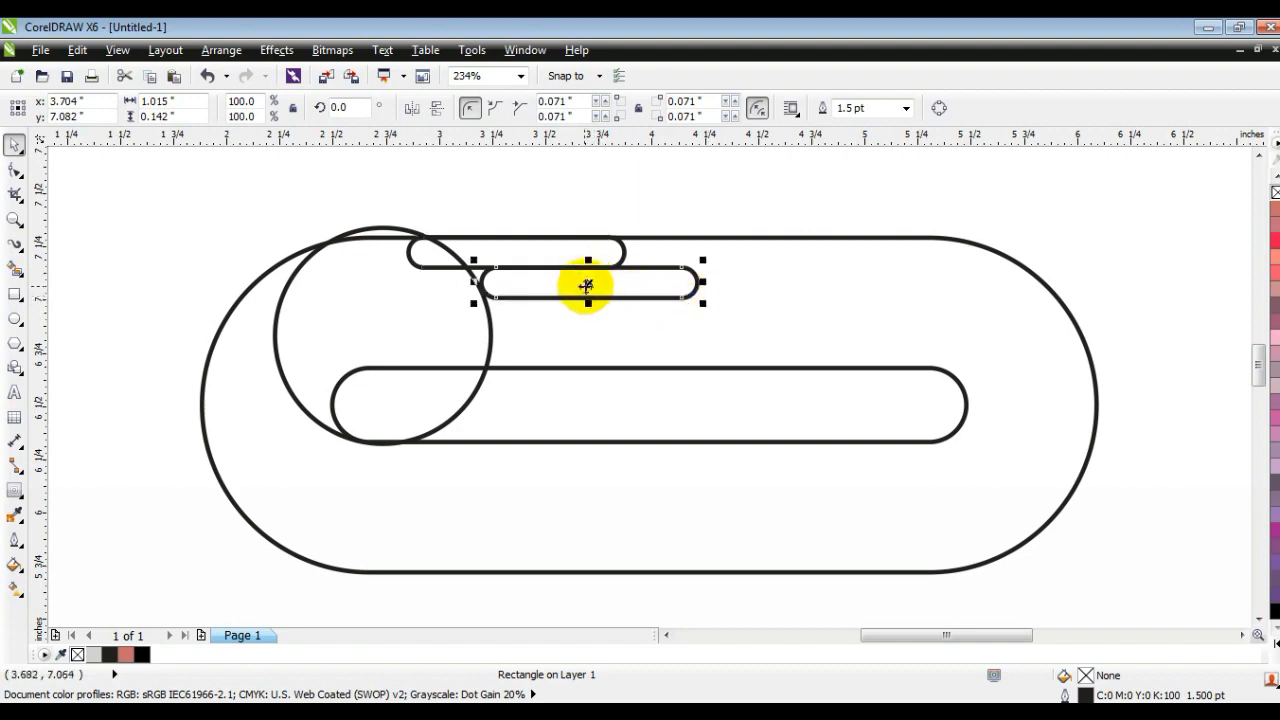
pyautogui.moveTo(587, 286); pyautogui.dragTo(718, 340)
# Step: Convert the third row's right bar to curves and shorten it to about 0.392 in, ending level with the bar above
pyautogui.click(15, 170)
pyautogui.hotkey('ctrl', 'q')
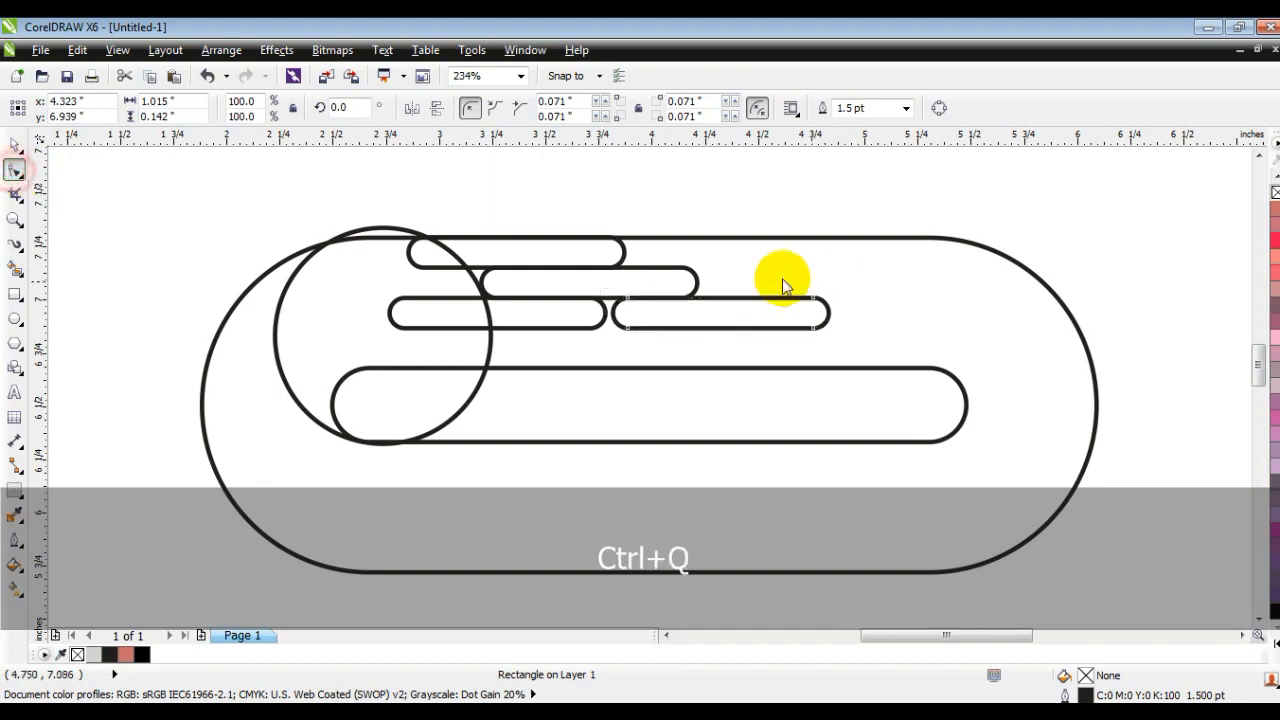
pyautogui.moveTo(814, 329); pyautogui.dragTo(672, 335)
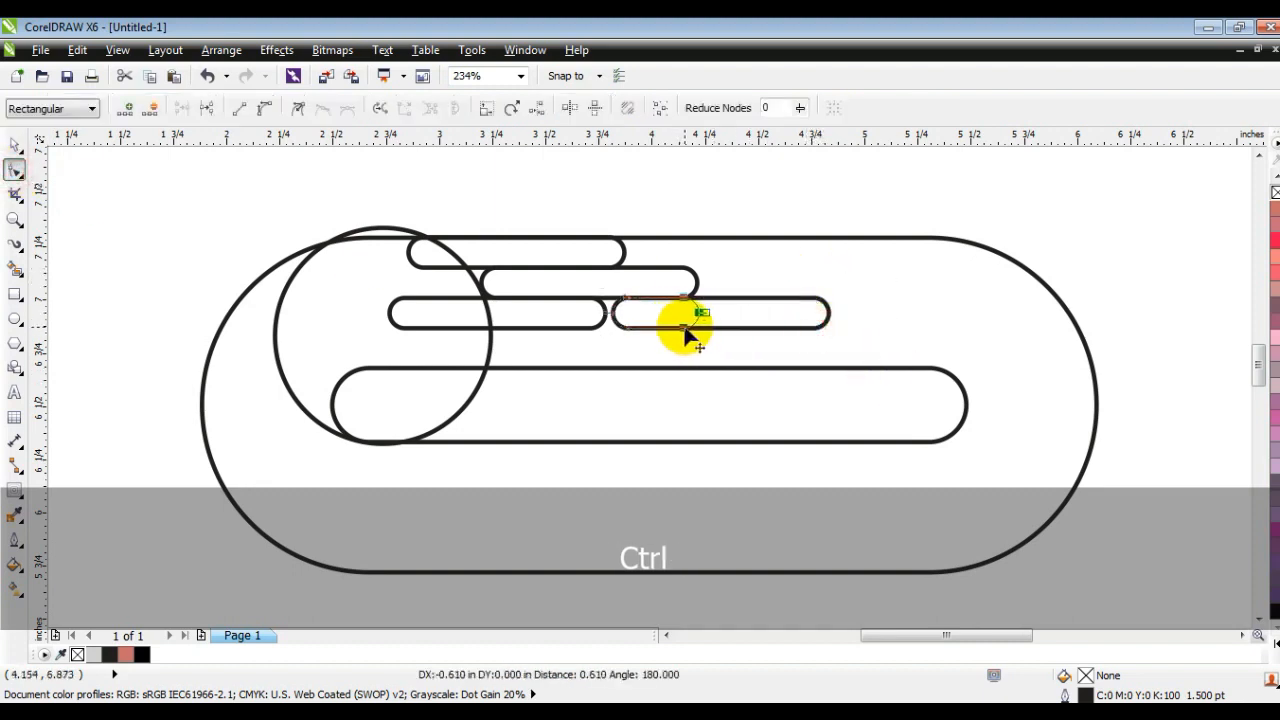
pyautogui.click(16, 146)
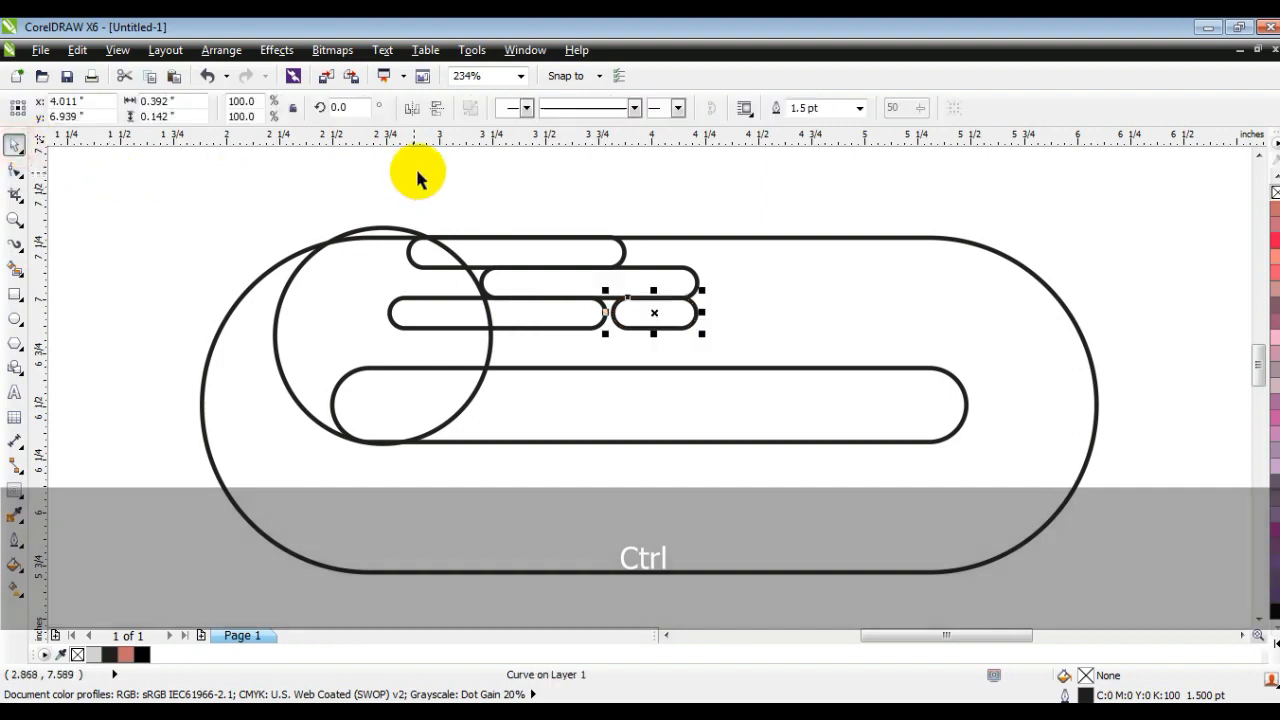
pyautogui.click(523, 186)
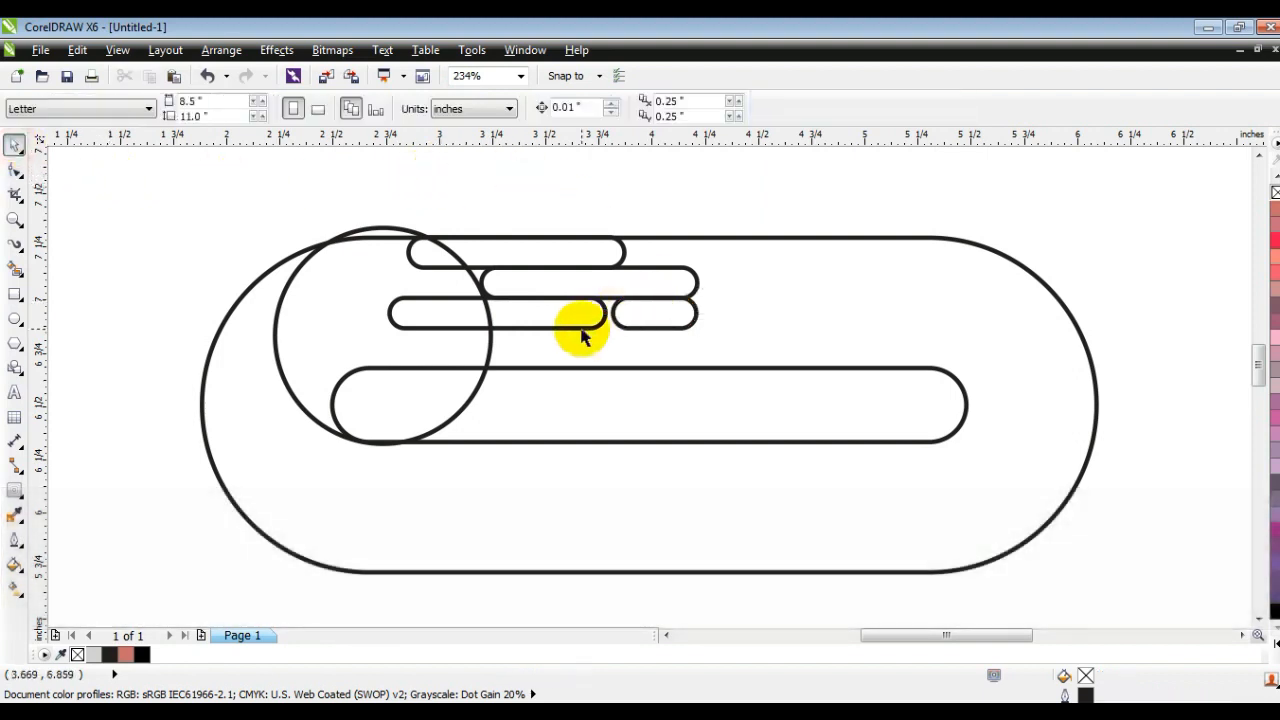
# Step: Copy the long bar into a fourth row shifted right and a fifth row shifted left, redoing the fifth-row copy
pyautogui.moveTo(581, 333); pyautogui.dragTo(687, 360)
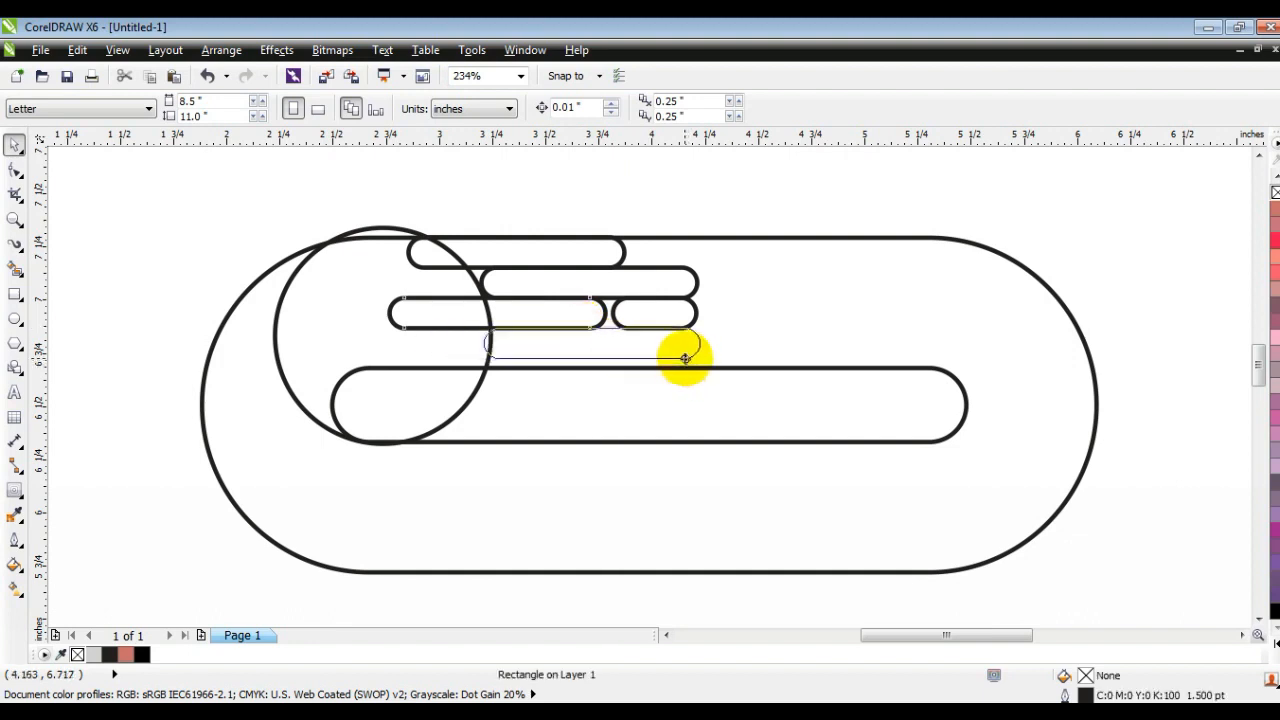
pyautogui.moveTo(684, 360); pyautogui.dragTo(685, 361)
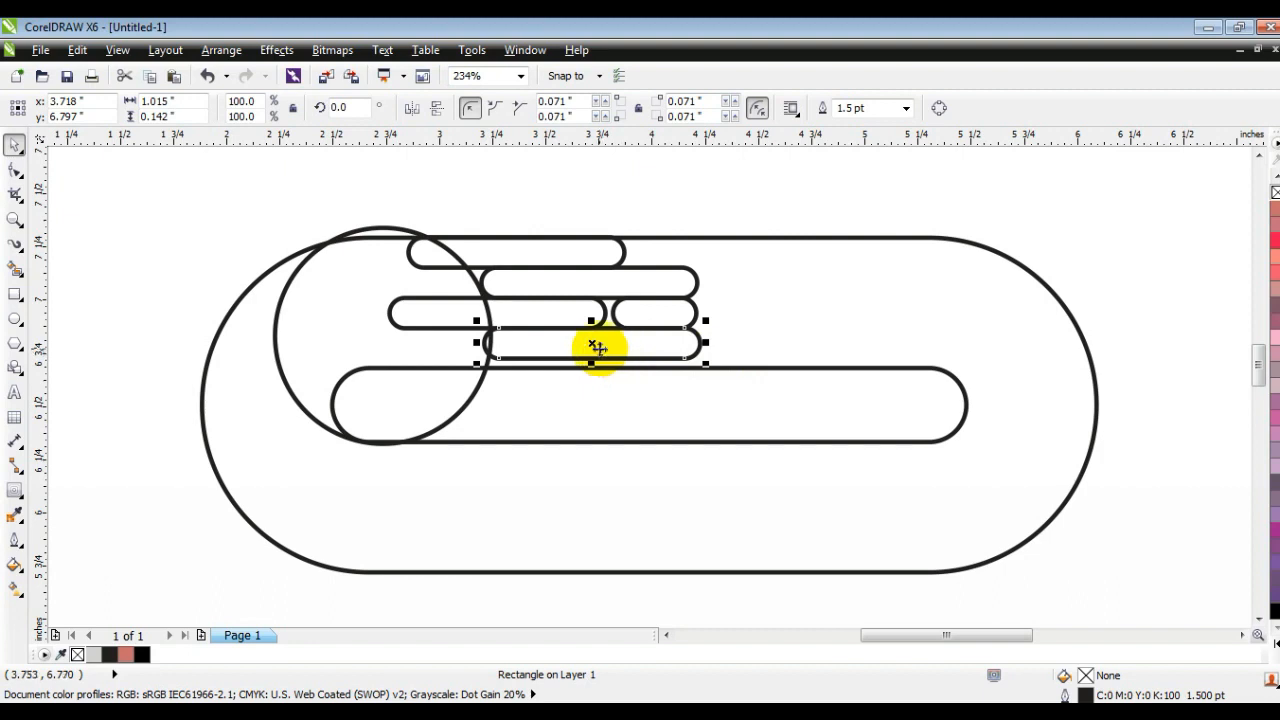
pyautogui.moveTo(594, 346); pyautogui.dragTo(534, 377)
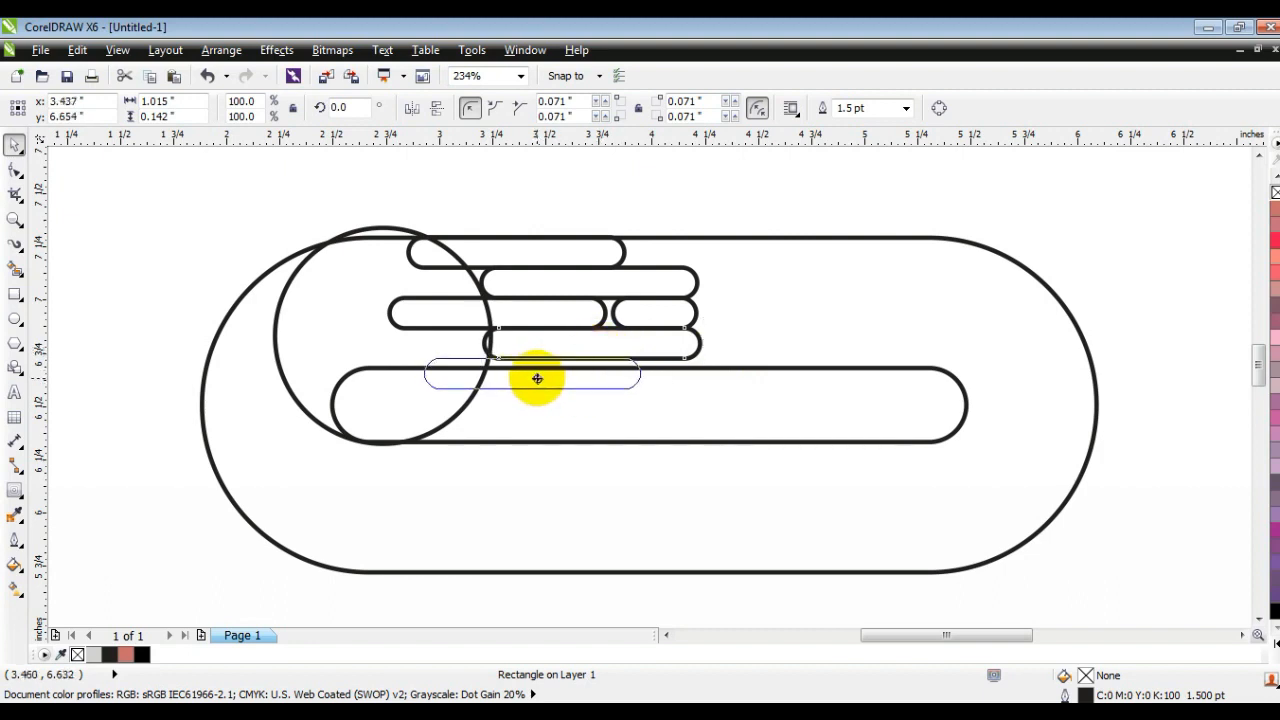
pyautogui.moveTo(502, 377); pyautogui.dragTo(535, 379)
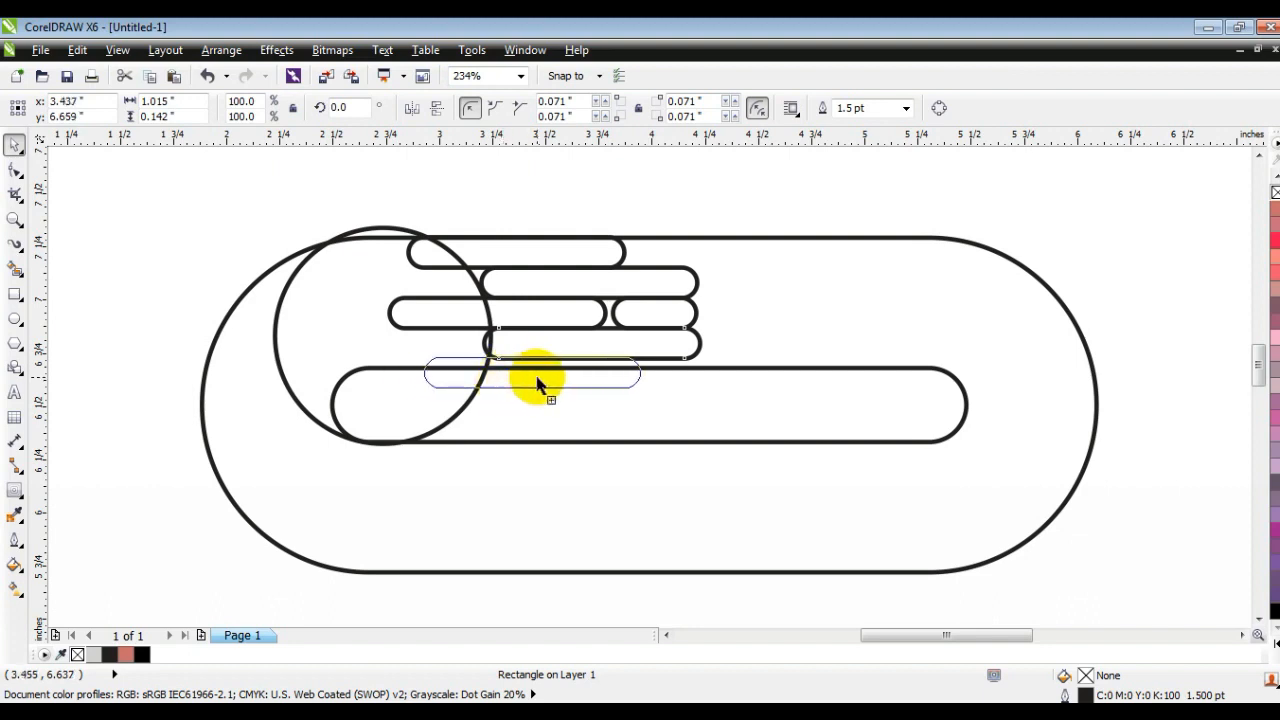
pyautogui.moveTo(537, 377); pyautogui.dragTo(531, 374)
pyautogui.hotkey('ctrl', 'z')
pyautogui.moveTo(592, 346); pyautogui.dragTo(540, 376)
# Step: Scale the six small bars together to about 1.267 × 0.614 in so they fit between the ring's outer and inner edges
pyautogui.moveTo(380, 196); pyautogui.dragTo(666, 382)
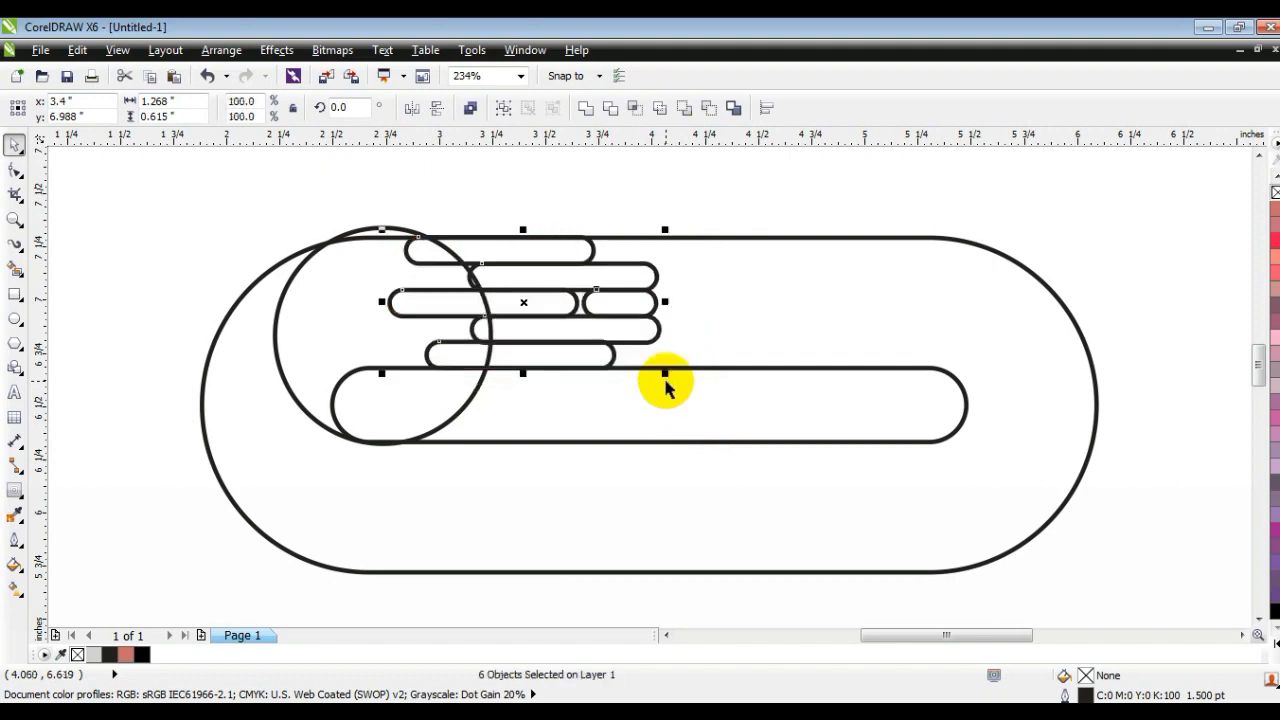
pyautogui.moveTo(665, 230); pyautogui.dragTo(666, 230)
pyautogui.moveTo(667, 376); pyautogui.dragTo(674, 372)
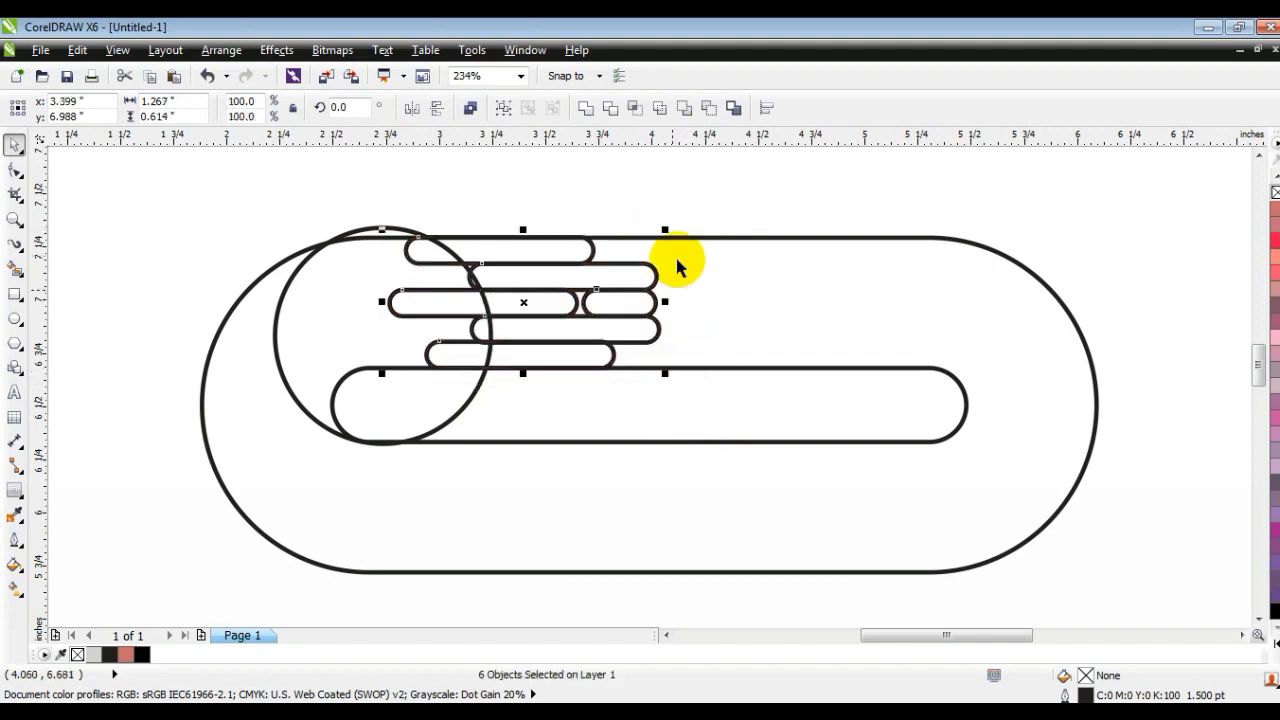
pyautogui.click(686, 206)
# Step: Duplicate the ring, circle and bars, mirror the copy horizontally and vertically, and move it to the lower left, overlapping the original's rounded end
pyautogui.press('F3')
pyautogui.press('Escape')
pyautogui.moveTo(400, 223); pyautogui.dragTo(972, 490)
pyautogui.press('KP_Add')
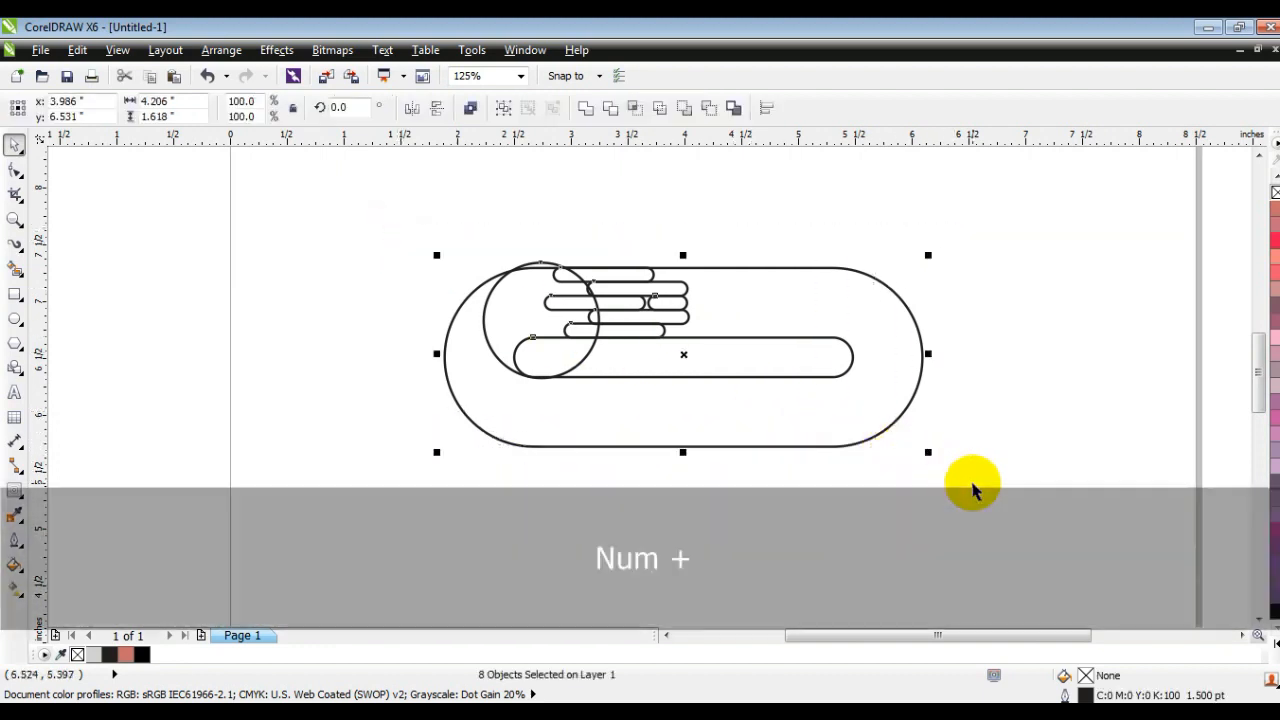
pyautogui.click(411, 108)
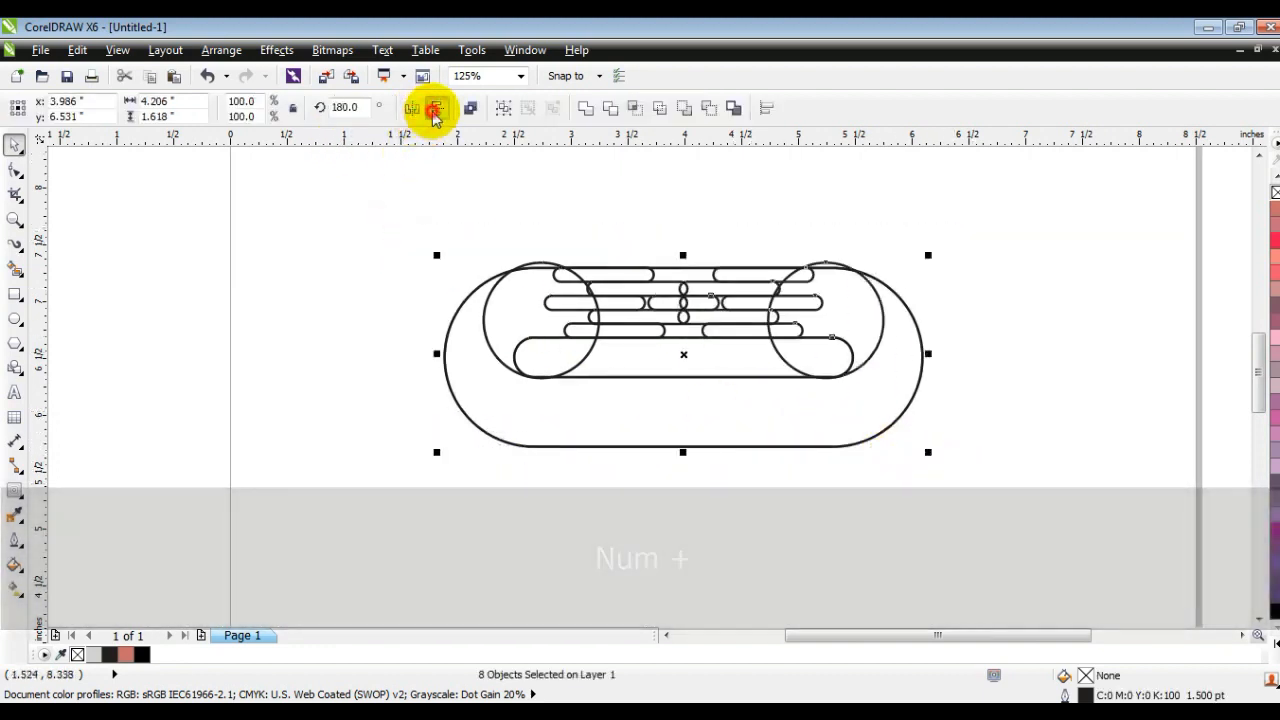
pyautogui.click(436, 108)
pyautogui.moveTo(682, 354); pyautogui.dragTo(414, 465)
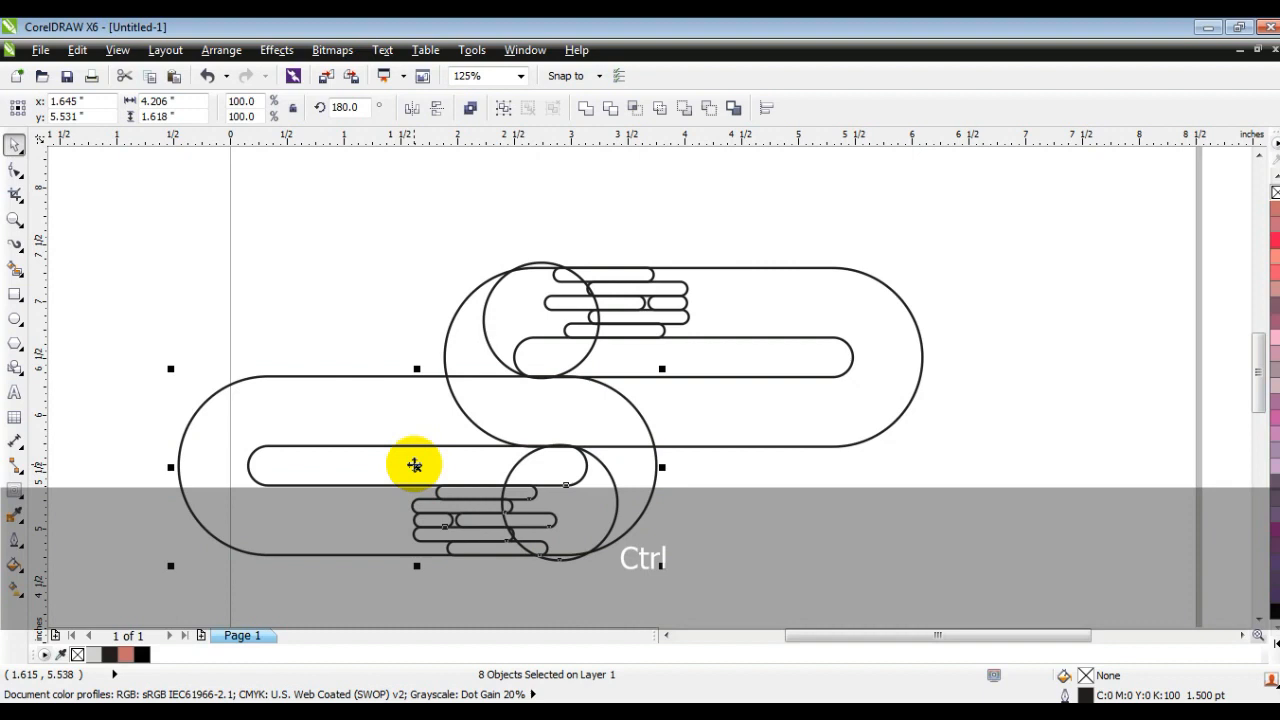
# Step: Combine all 16 objects of both halves into one curve and set its outline width to 0.5 pt
pyautogui.moveTo(443, 257); pyautogui.dragTo(1098, 544)
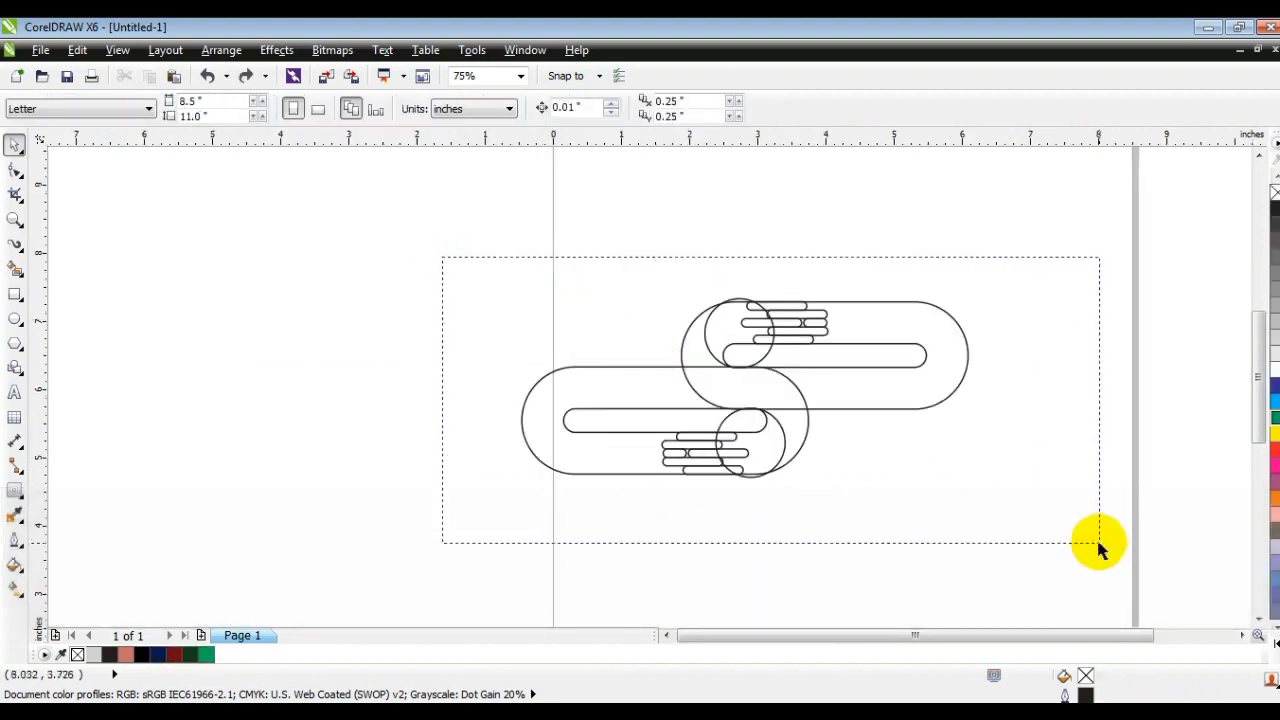
pyautogui.hotkey('shift', 'F2')
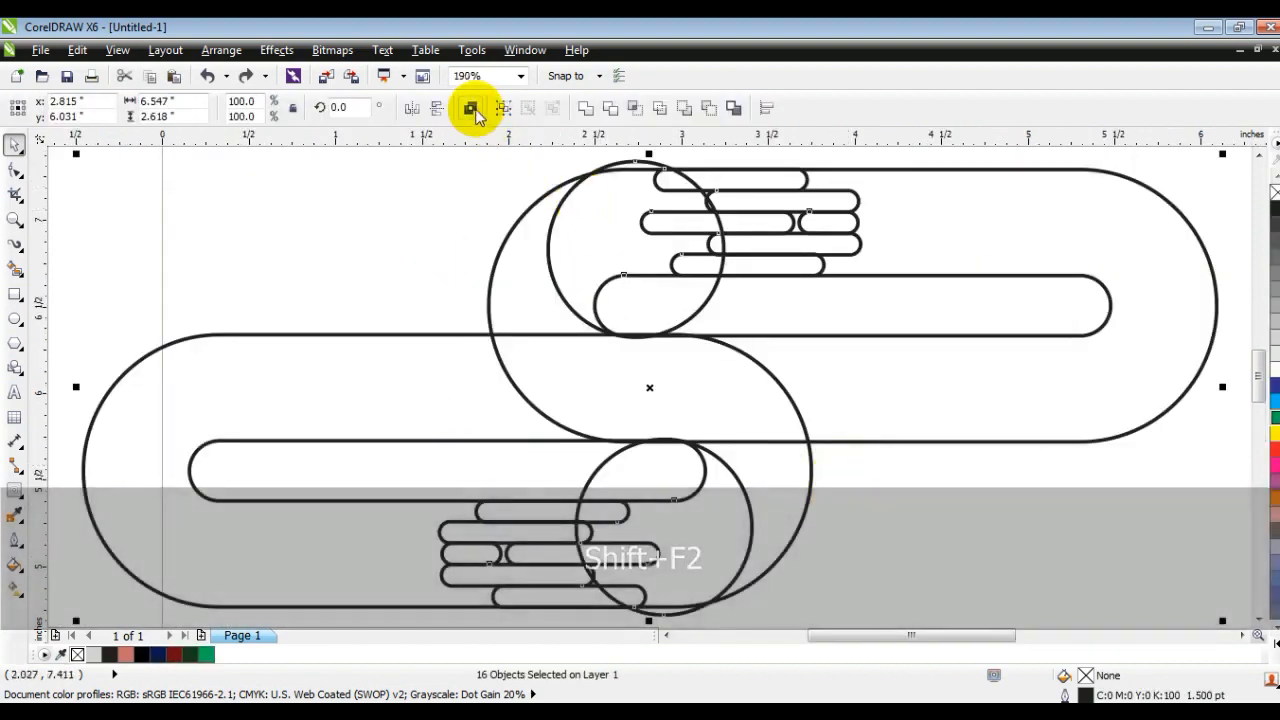
pyautogui.click(470, 107)
pyautogui.click(859, 108)
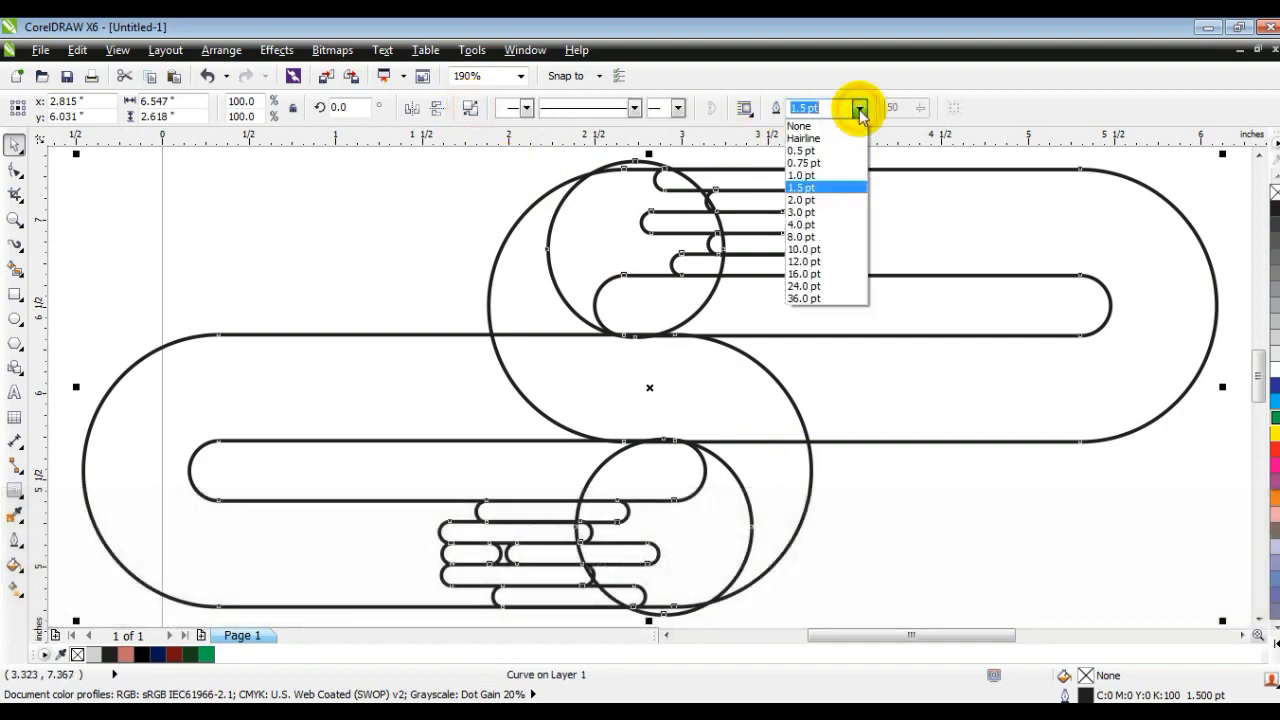
pyautogui.click(829, 150)
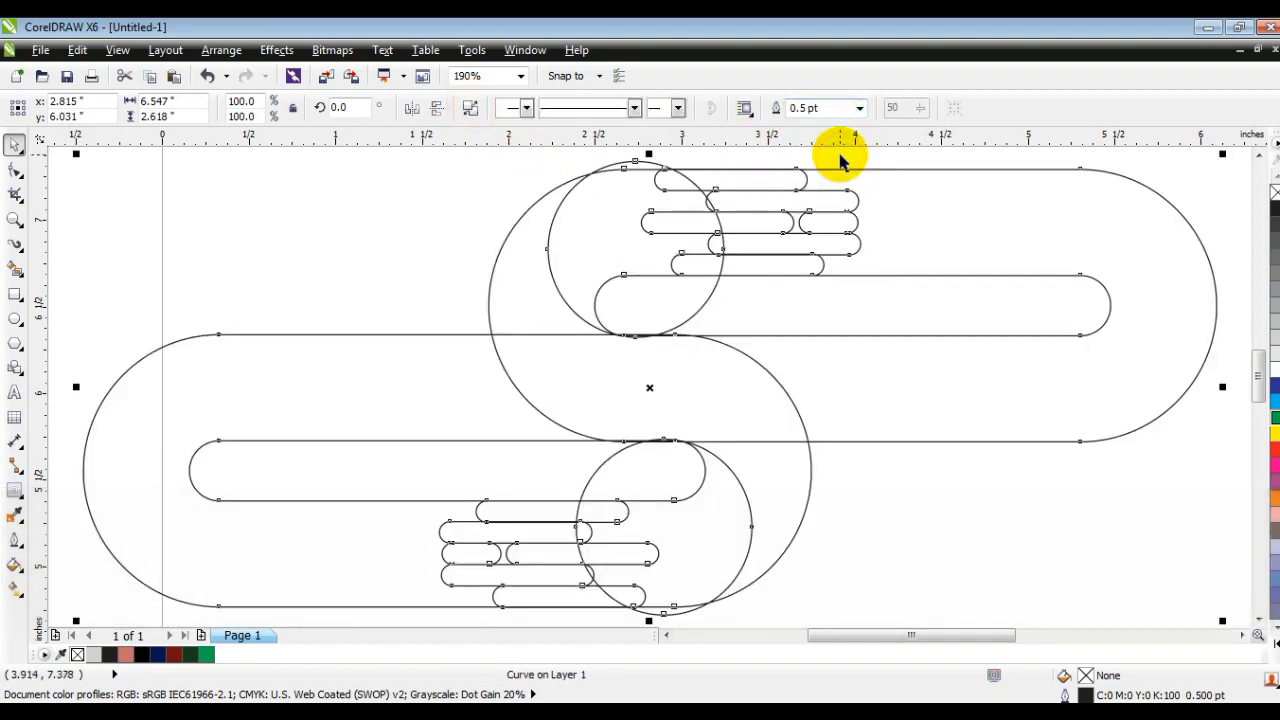
# Step: Smart-fill the top bar, the circle areas of both halves, the crescents and the central S band with 20% black
pyautogui.click(15, 268)
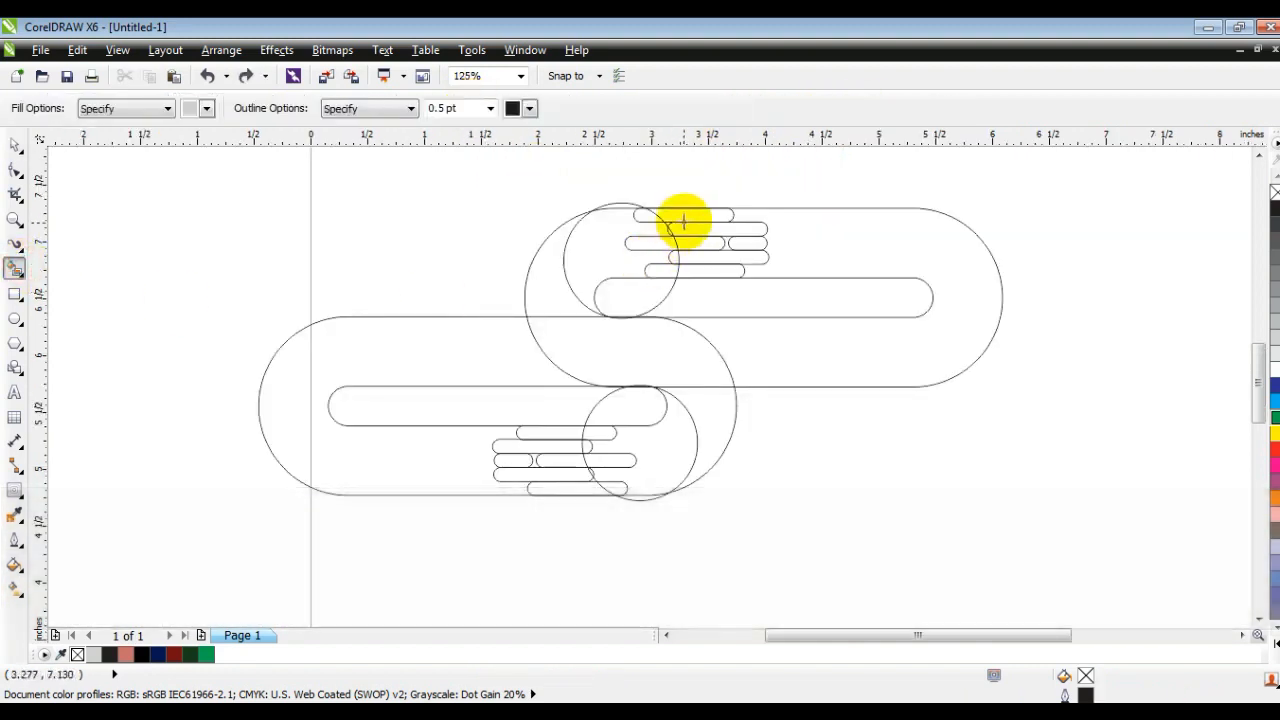
pyautogui.click(680, 216)
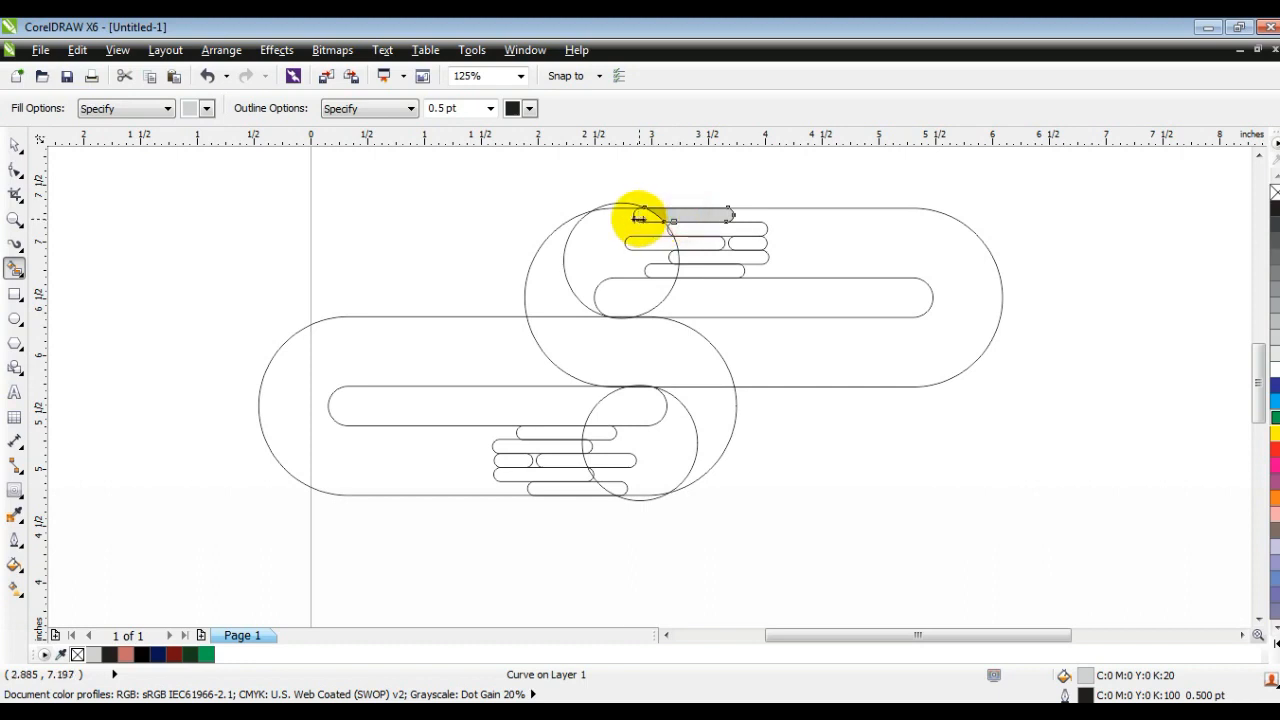
pyautogui.click(590, 223)
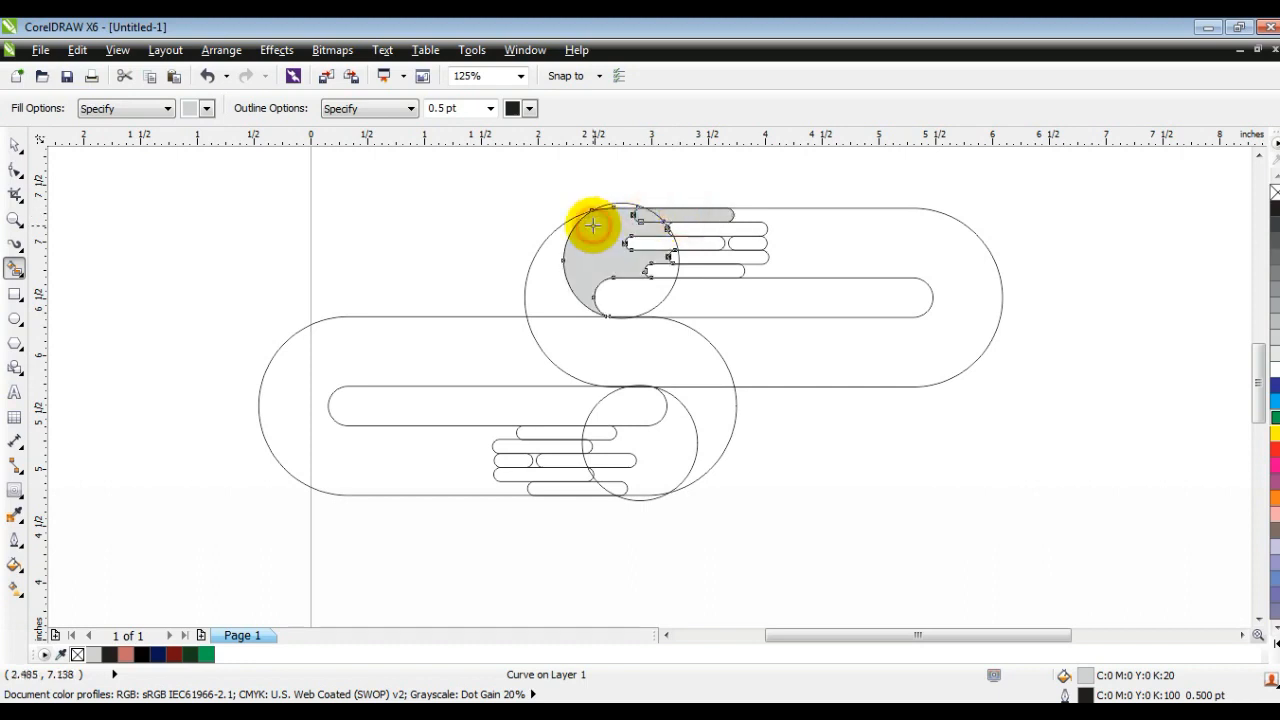
pyautogui.click(560, 283)
pyautogui.click(580, 334)
pyautogui.click(695, 398)
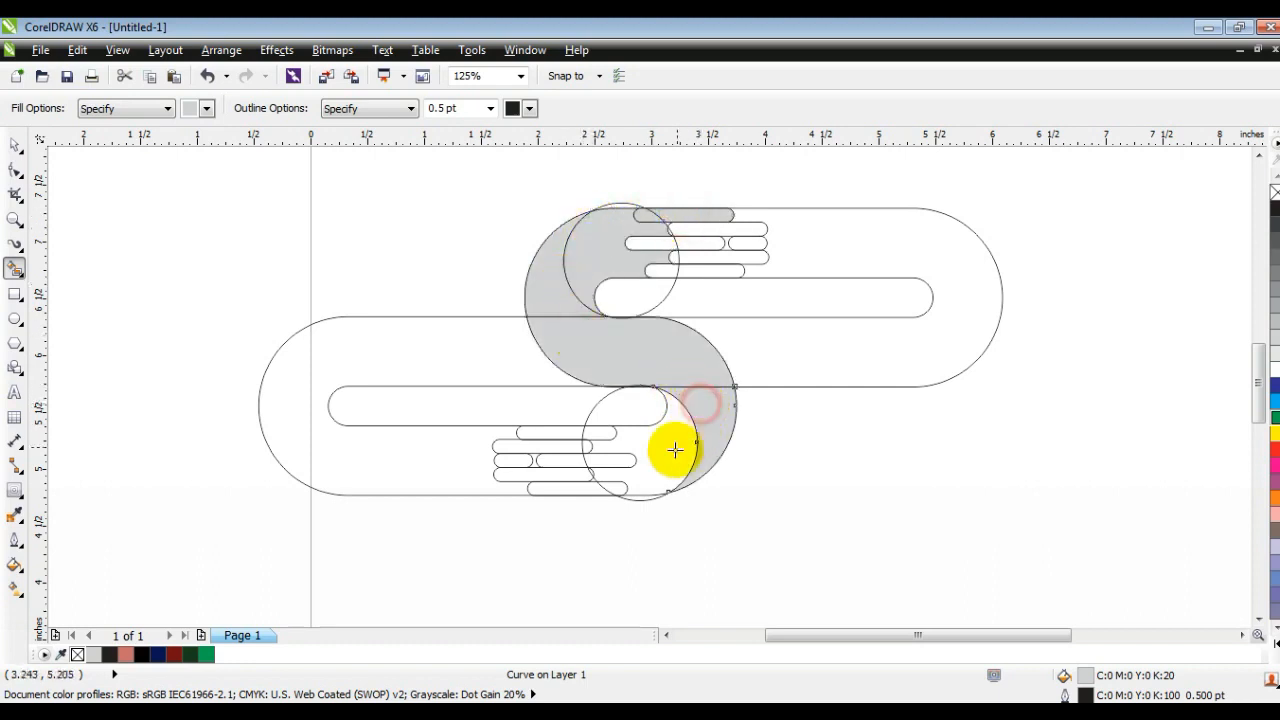
pyautogui.click(676, 446)
pyautogui.click(662, 223)
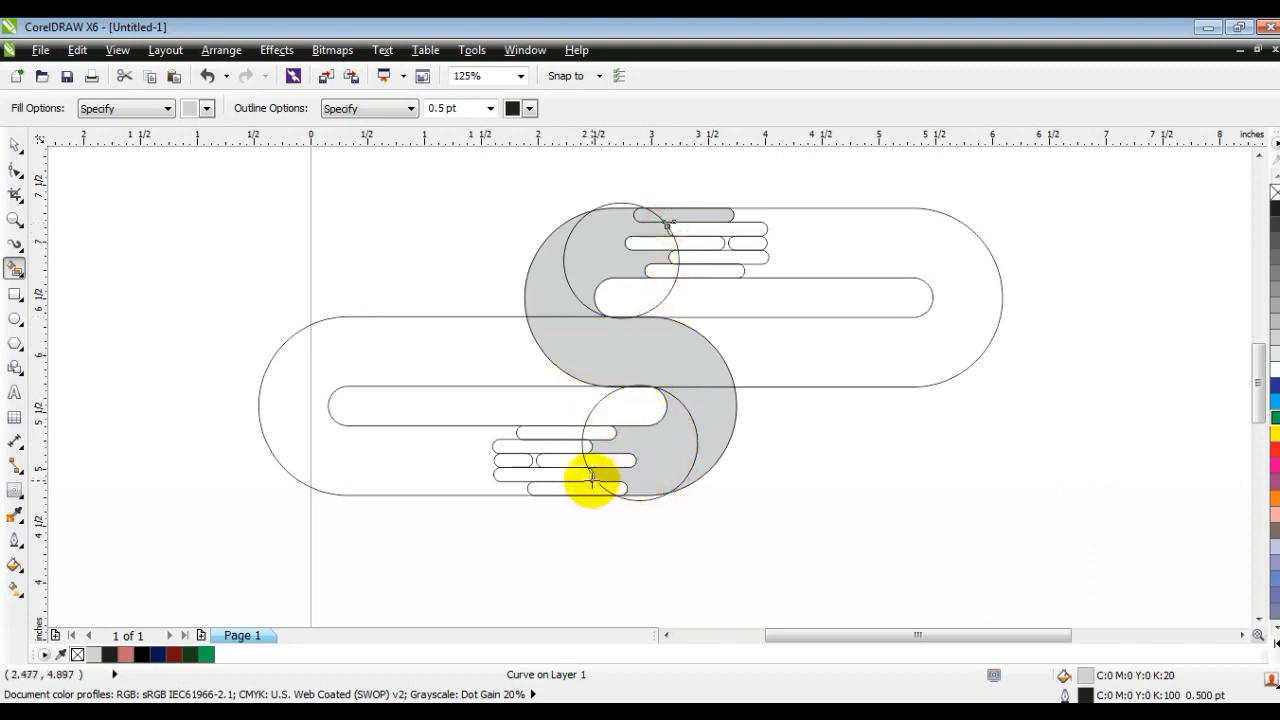
# Step: Smart-fill the two middle-row bars and the bottom bar of the upper half, undoing a stray fill of the second bar
pyautogui.click(15, 219)
pyautogui.moveTo(318, 200); pyautogui.dragTo(978, 503)
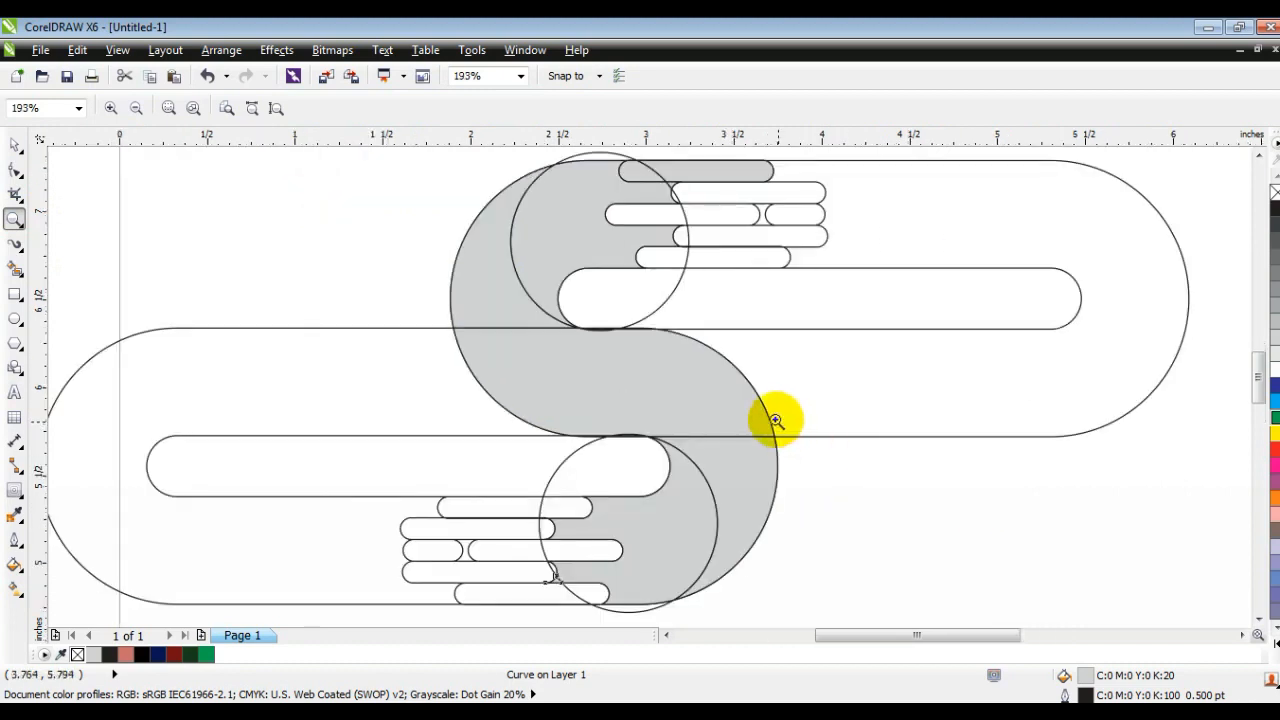
pyautogui.click(15, 269)
pyautogui.click(677, 197)
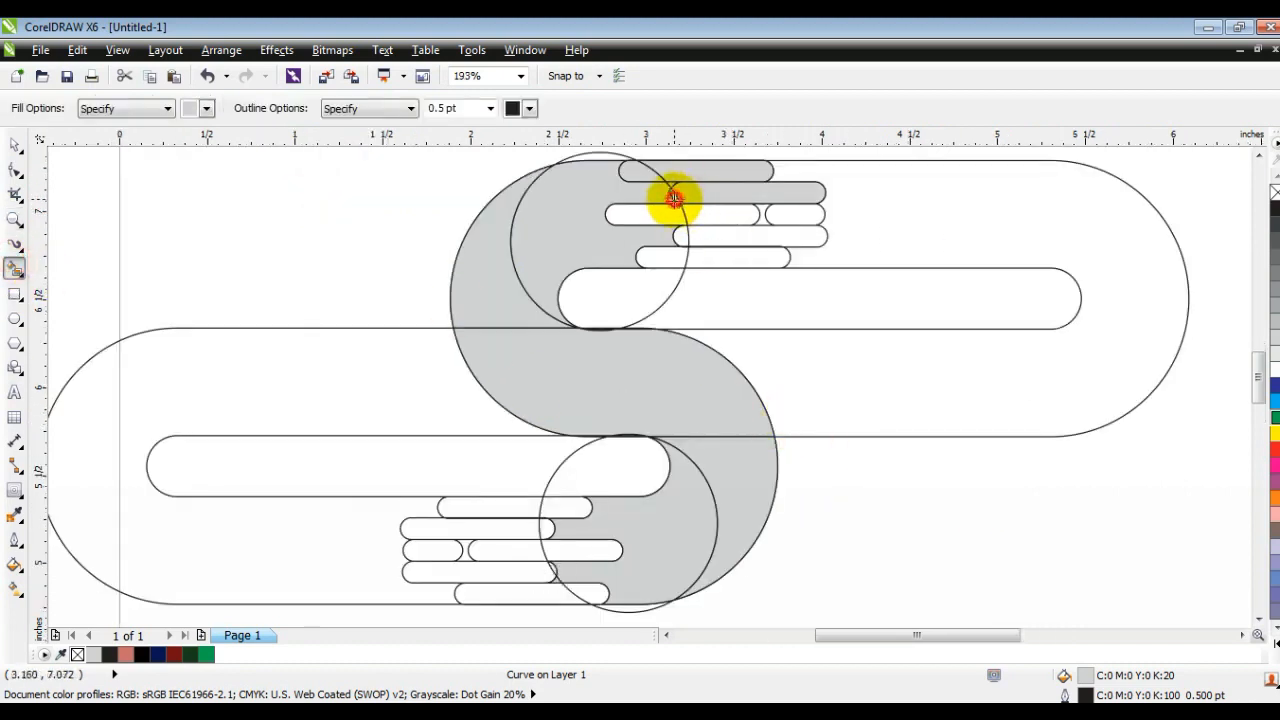
pyautogui.hotkey('ctrl', 'z')
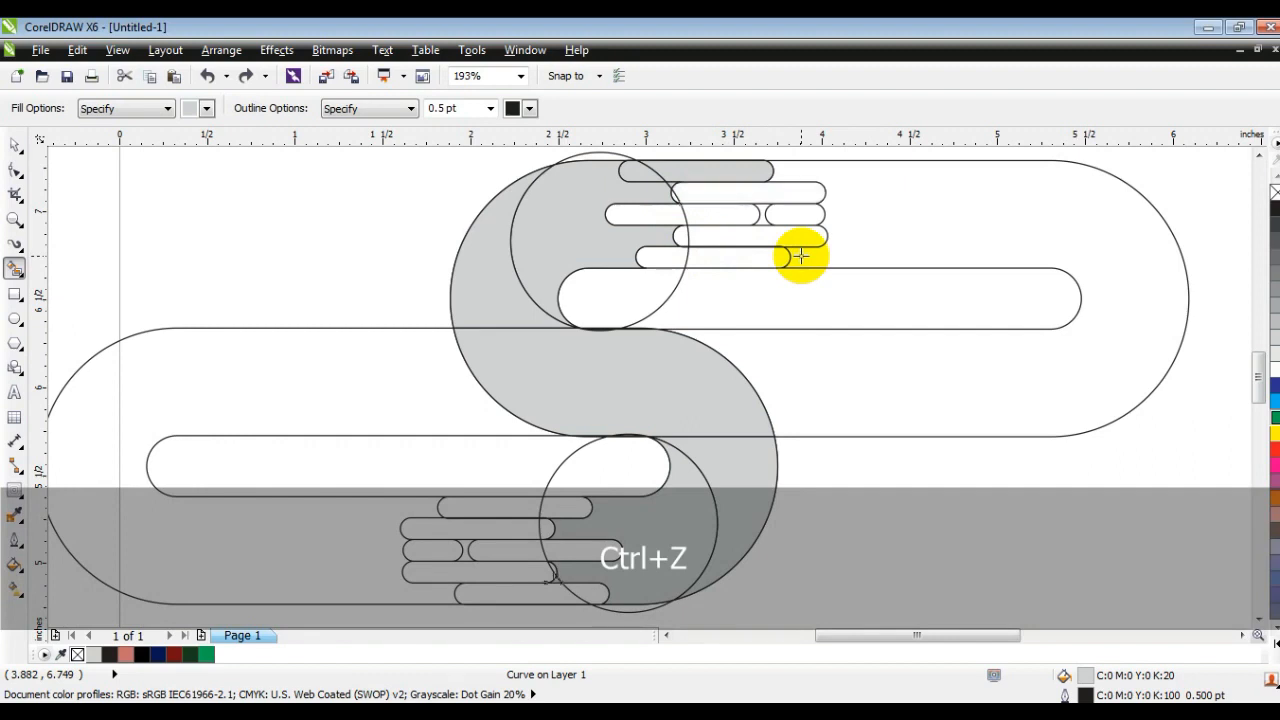
pyautogui.click(654, 214)
pyautogui.click(788, 214)
pyautogui.click(665, 257)
# Step: Smart-fill the top bar, the two middle-row bars and the bottom bar of the lower half
pyautogui.click(569, 511)
pyautogui.click(471, 507)
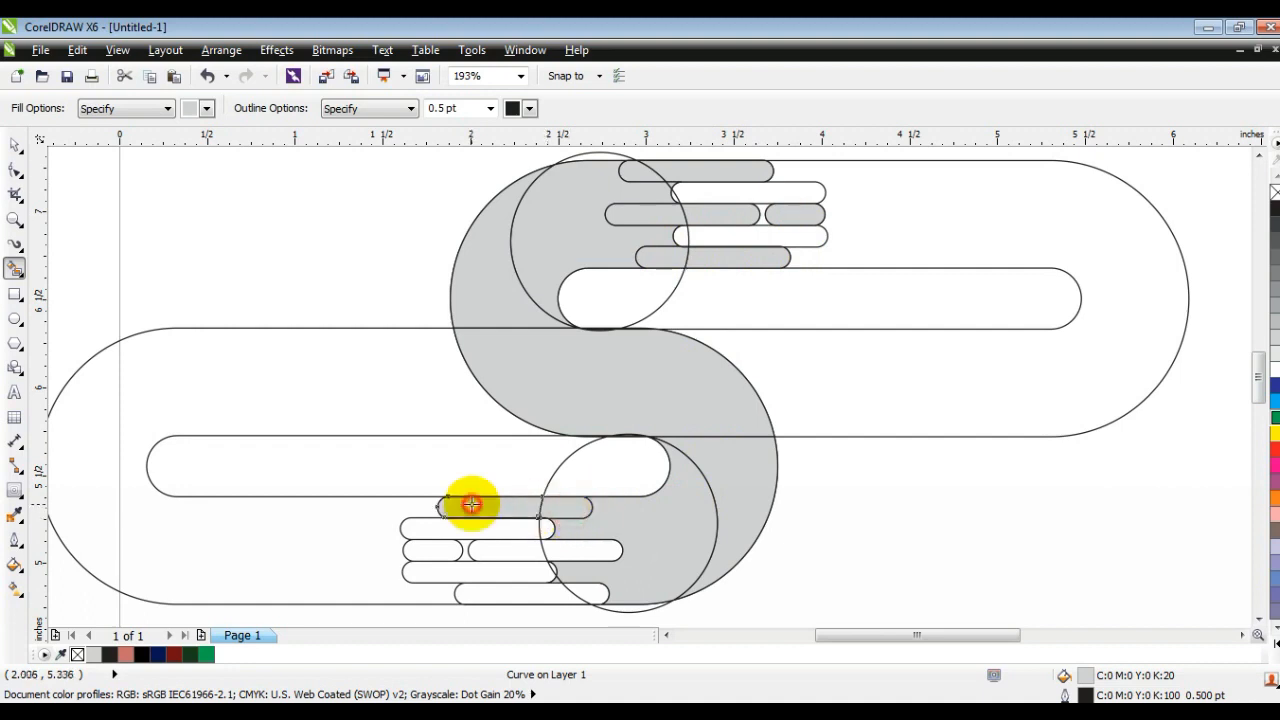
pyautogui.click(451, 549)
pyautogui.click(483, 550)
pyautogui.click(591, 551)
pyautogui.click(591, 592)
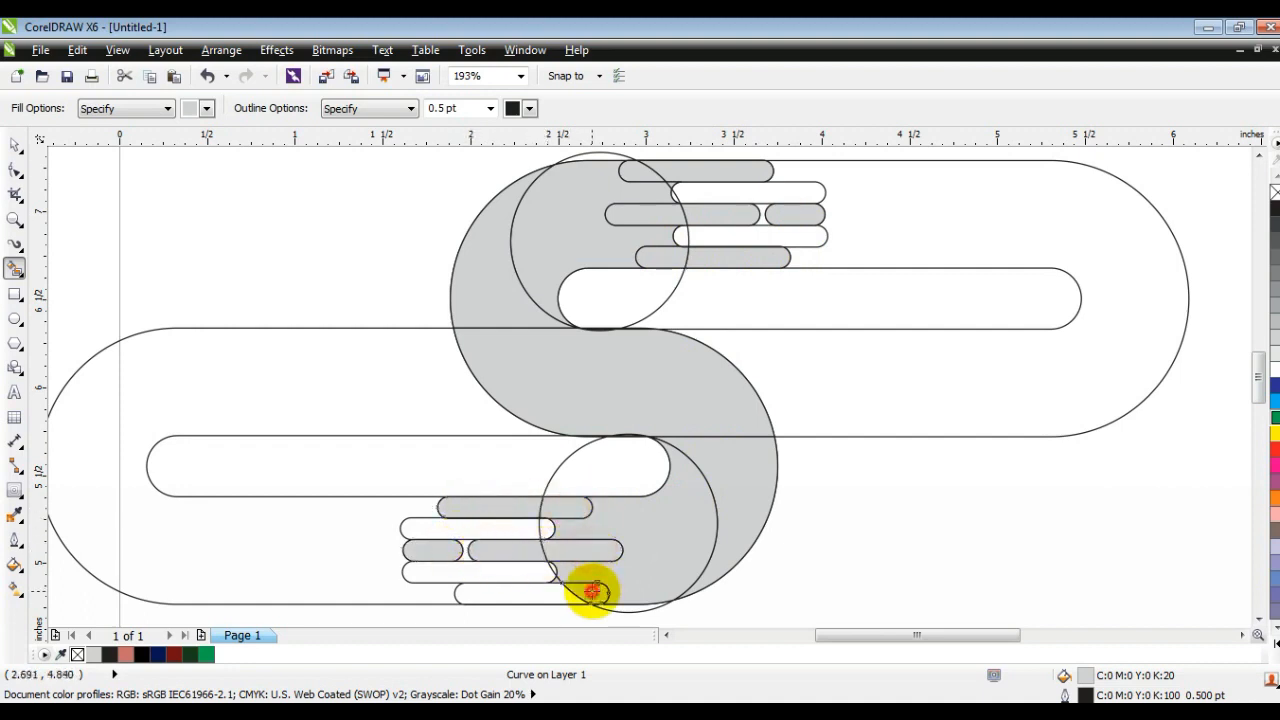
pyautogui.click(537, 594)
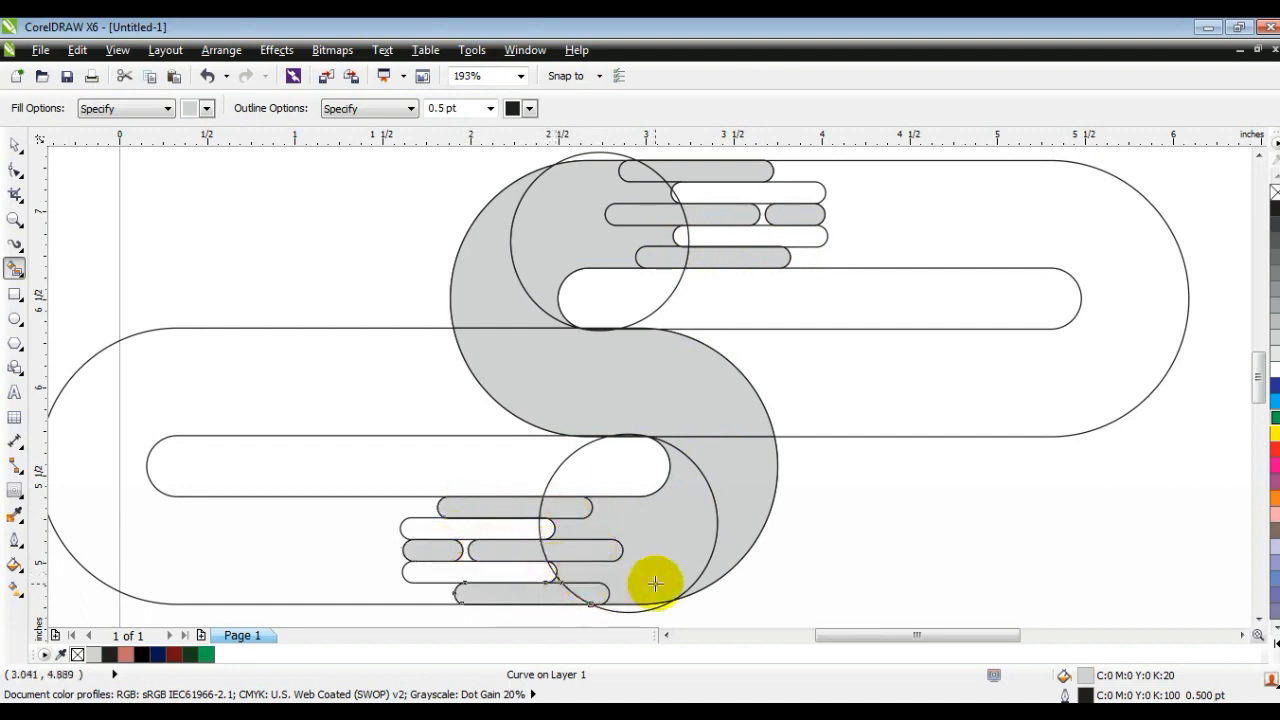
# Step: Delete the original combined outline curve, keeping only the filled S pieces
pyautogui.click(16, 150)
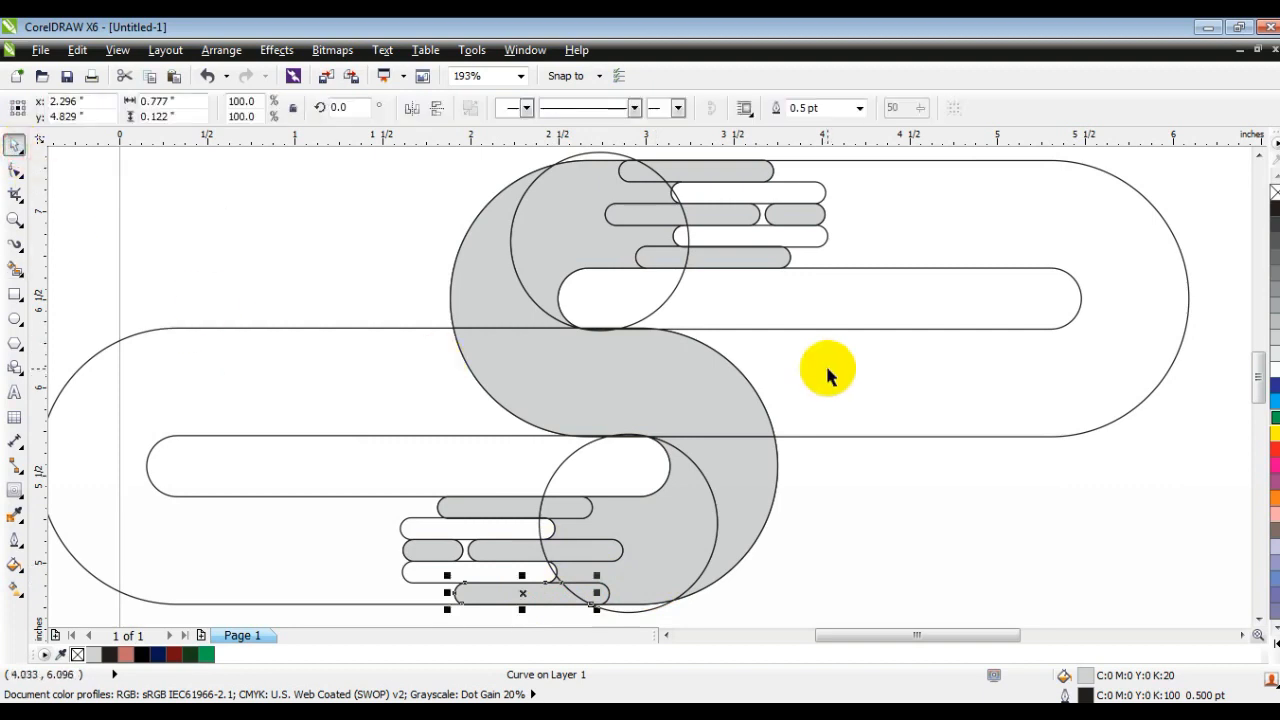
pyautogui.click(823, 366)
pyautogui.press('Delete')
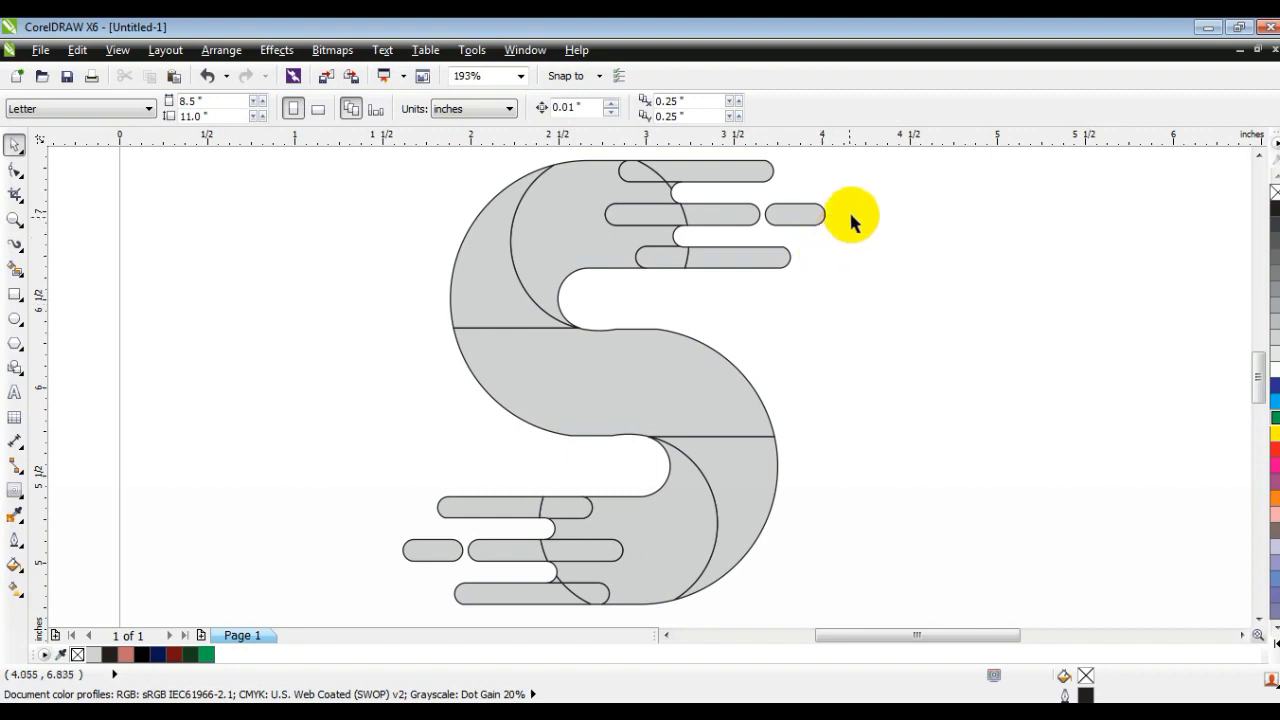
# Step: Weld the pieces of the upper half's middle-row bars together, and weld the pieces of its top and bottom bars
pyautogui.click(797, 222)
pyautogui.keyDown('shift'); pyautogui.click(666, 210); pyautogui.keyUp('shift')
pyautogui.keyDown('shift'); pyautogui.click(655, 214); pyautogui.keyUp('shift')
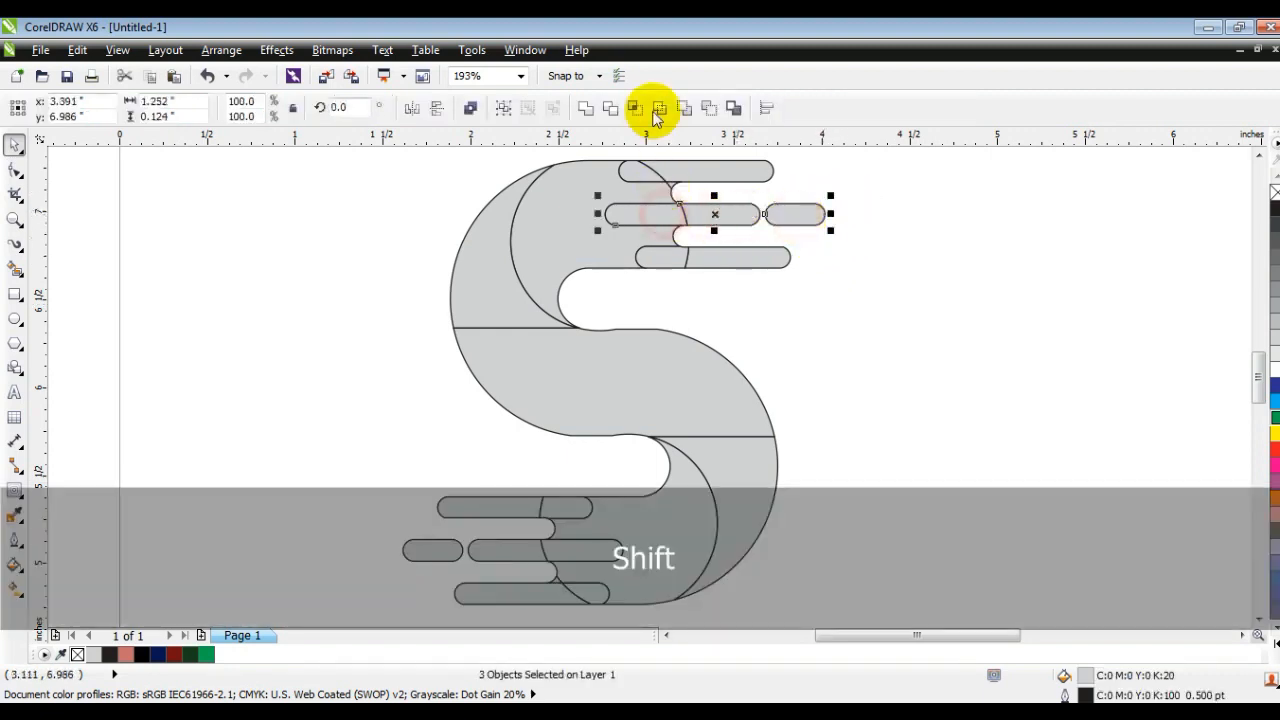
pyautogui.click(587, 108)
pyautogui.click(749, 263)
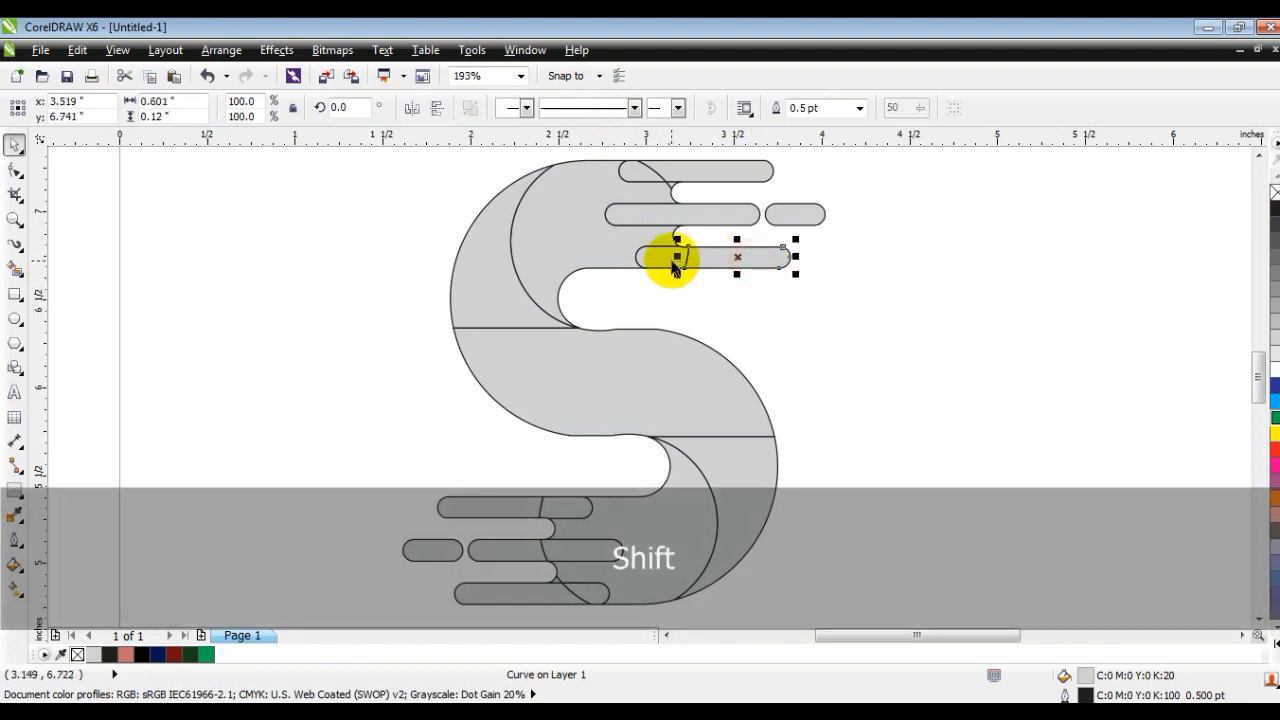
pyautogui.keyDown('shift'); pyautogui.click(666, 263); pyautogui.keyUp('shift')
pyautogui.keyDown('shift'); pyautogui.click(682, 165); pyautogui.keyUp('shift')
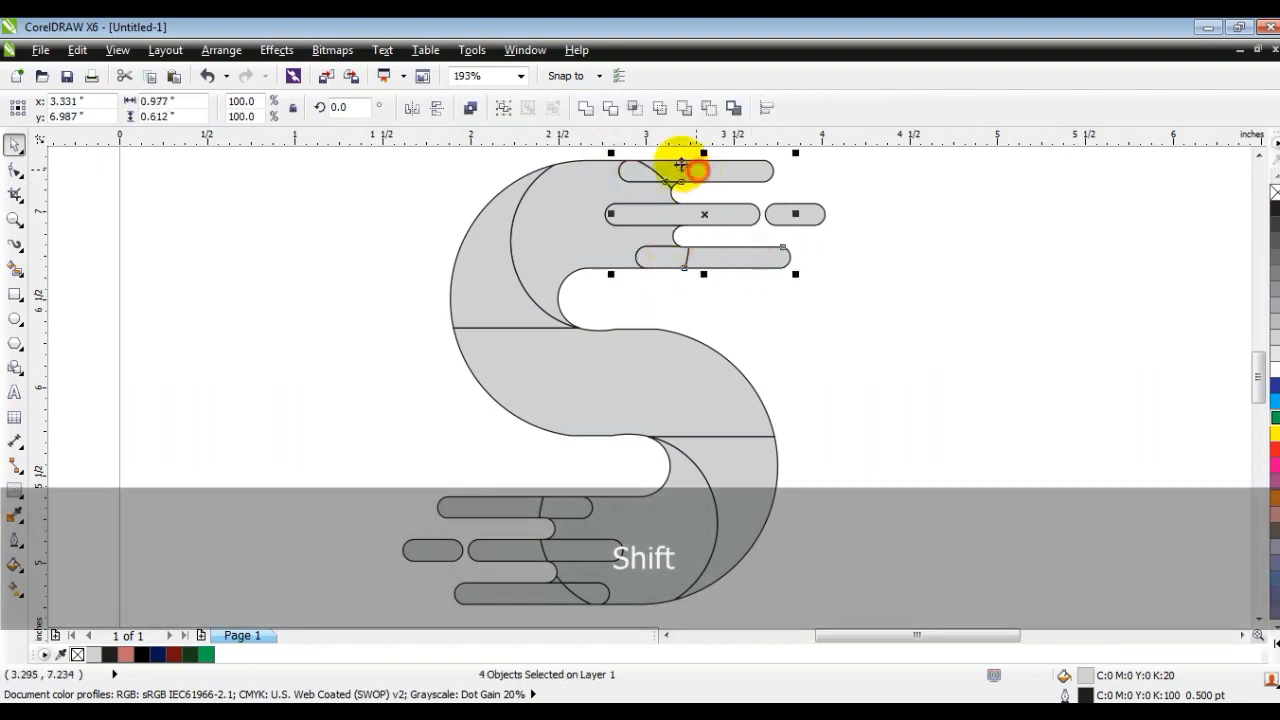
pyautogui.click(587, 108)
# Step: Weld the upper bars to the upper circle area, including the small leftover sliver between the top two bars
pyautogui.keyDown('shift'); pyautogui.click(712, 213); pyautogui.keyUp('shift')
pyautogui.keyDown('shift'); pyautogui.click(594, 220); pyautogui.keyUp('shift')
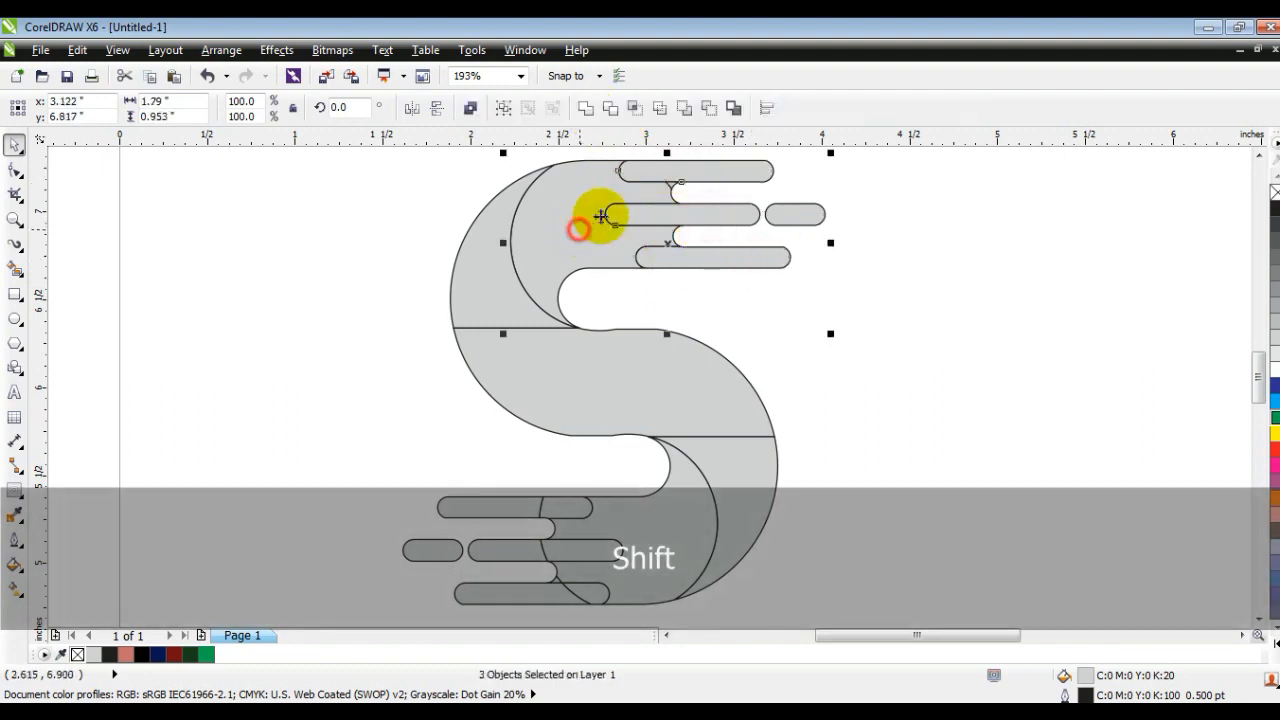
pyautogui.click(587, 108)
pyautogui.click(766, 323)
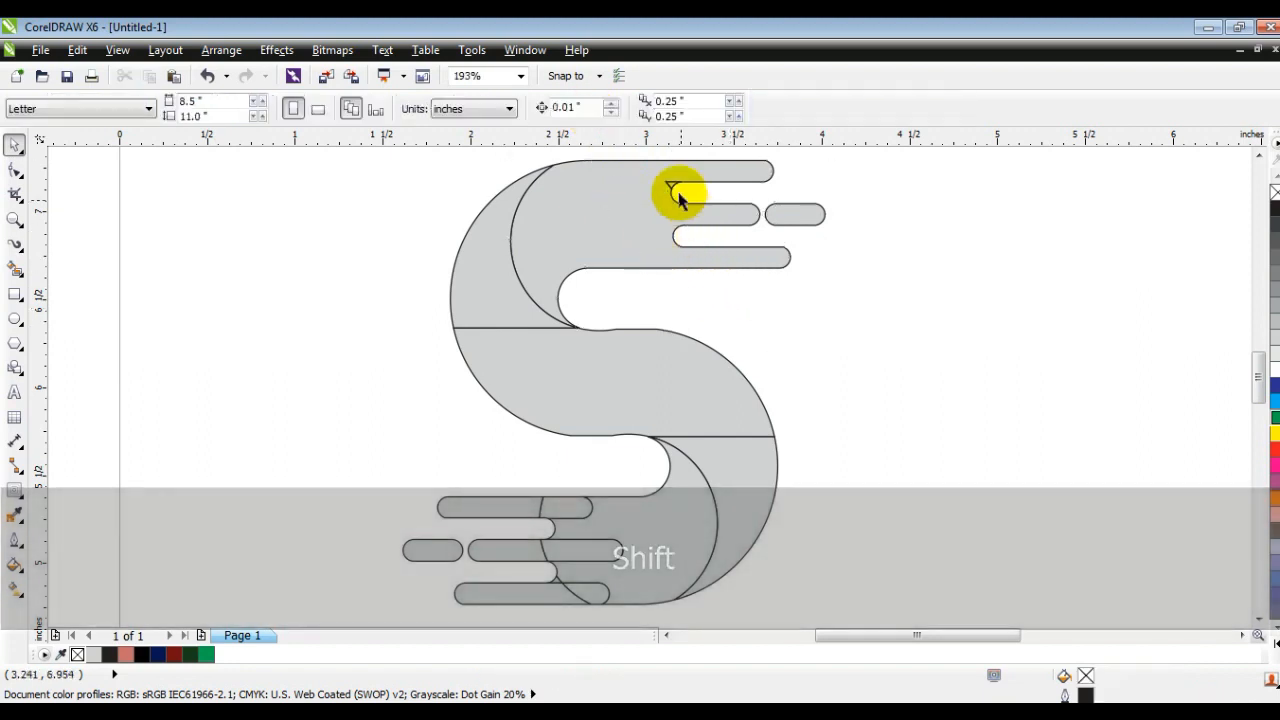
pyautogui.click(670, 189)
pyautogui.keyDown('shift'); pyautogui.click(610, 206); pyautogui.keyUp('shift')
pyautogui.click(582, 108)
pyautogui.click(886, 345)
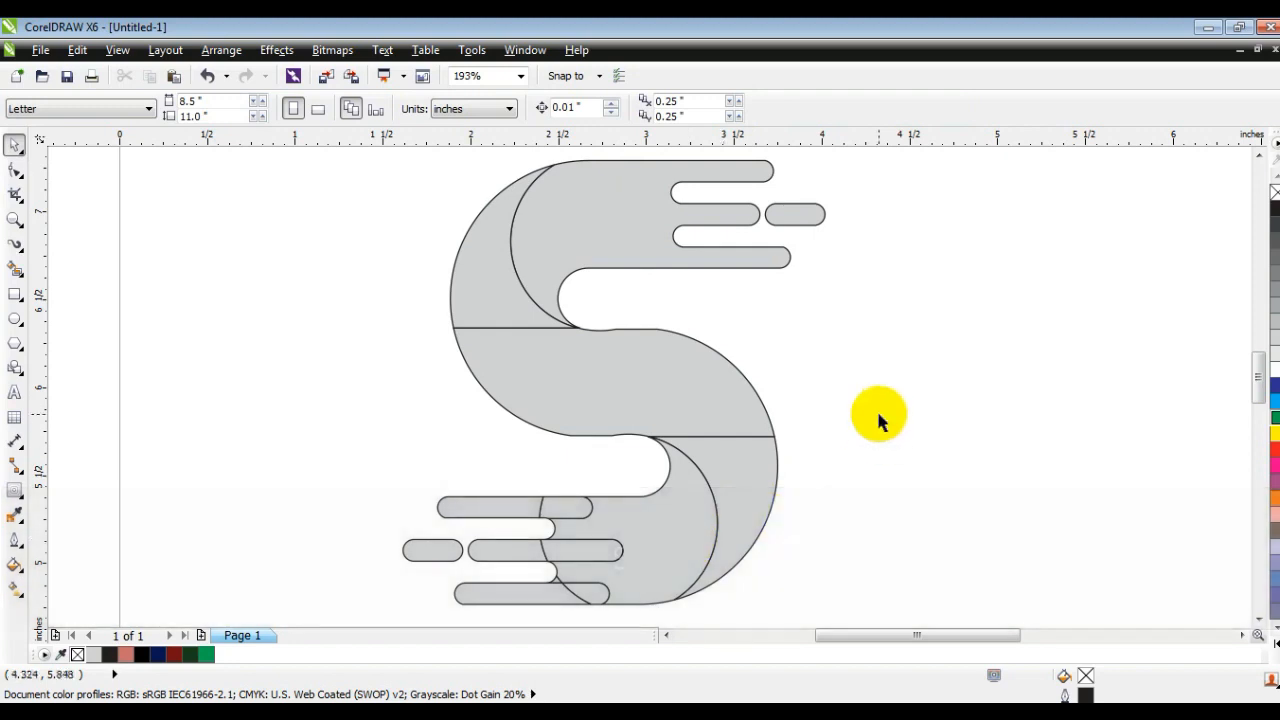
# Step: Select all nine bar, sliver and circle-area pieces of the lower half and weld them into one shape
pyautogui.click(15, 219)
pyautogui.moveTo(351, 420); pyautogui.dragTo(800, 600)
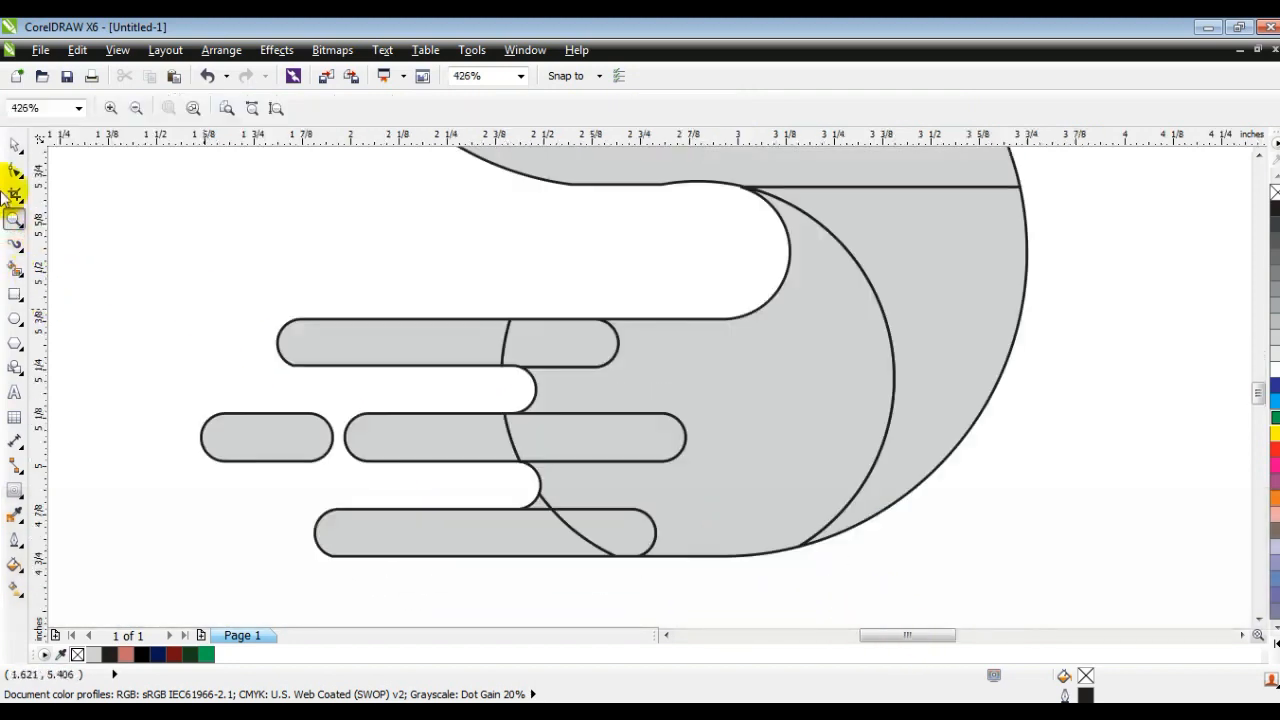
pyautogui.click(12, 147)
pyautogui.click(434, 343)
pyautogui.keyDown('shift'); pyautogui.click(591, 429); pyautogui.keyUp('shift')
pyautogui.keyDown('shift'); pyautogui.click(446, 432); pyautogui.keyUp('shift')
pyautogui.keyDown('shift'); pyautogui.click(265, 435); pyautogui.keyUp('shift')
pyautogui.keyDown('shift'); pyautogui.click(457, 541); pyautogui.keyUp('shift')
pyautogui.keyDown('shift'); pyautogui.click(536, 503); pyautogui.keyUp('shift')
pyautogui.keyDown('shift'); pyautogui.click(748, 494); pyautogui.keyUp('shift')
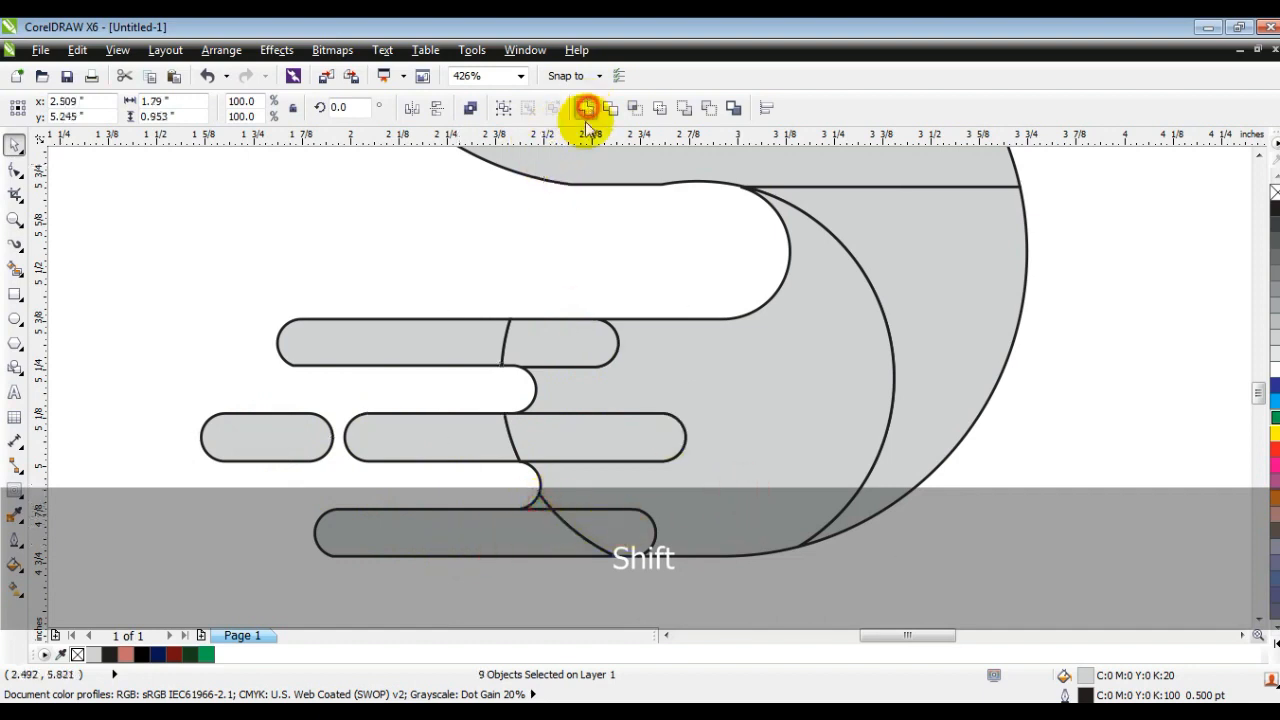
# Step: Weld the central S band with the upper and lower crescents into one continuous shape
pyautogui.press('F3')
pyautogui.click(683, 323)
pyautogui.keyDown('shift'); pyautogui.click(628, 268); pyautogui.keyUp('shift')
pyautogui.keyDown('shift'); pyautogui.click(475, 175); pyautogui.keyUp('shift')
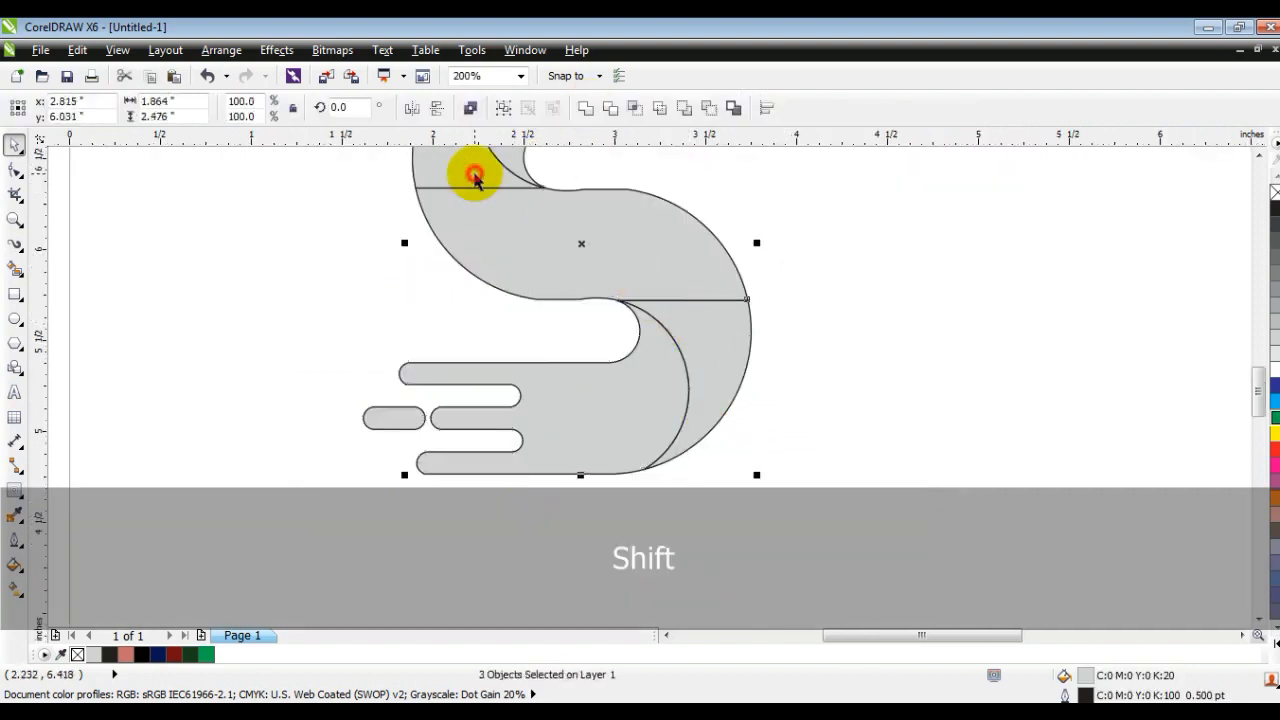
pyautogui.hotkey('shift', 'F2')
pyautogui.click(585, 108)
# Step: Select the three S pieces and move them horizontally about 2.6 in to the right
pyautogui.press('F3')
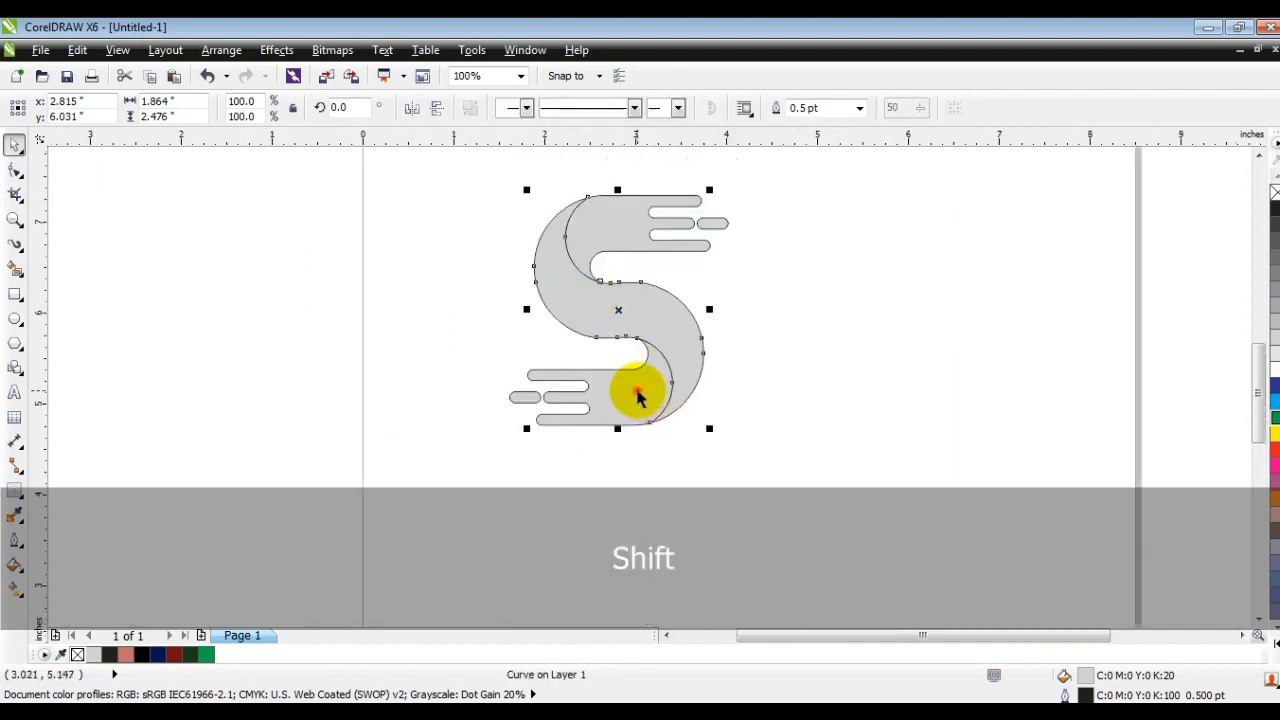
pyautogui.keyDown('shift'); pyautogui.click(608, 221); pyautogui.keyUp('shift')
pyautogui.moveTo(605, 228); pyautogui.dragTo(803, 251)
pyautogui.click(744, 201)
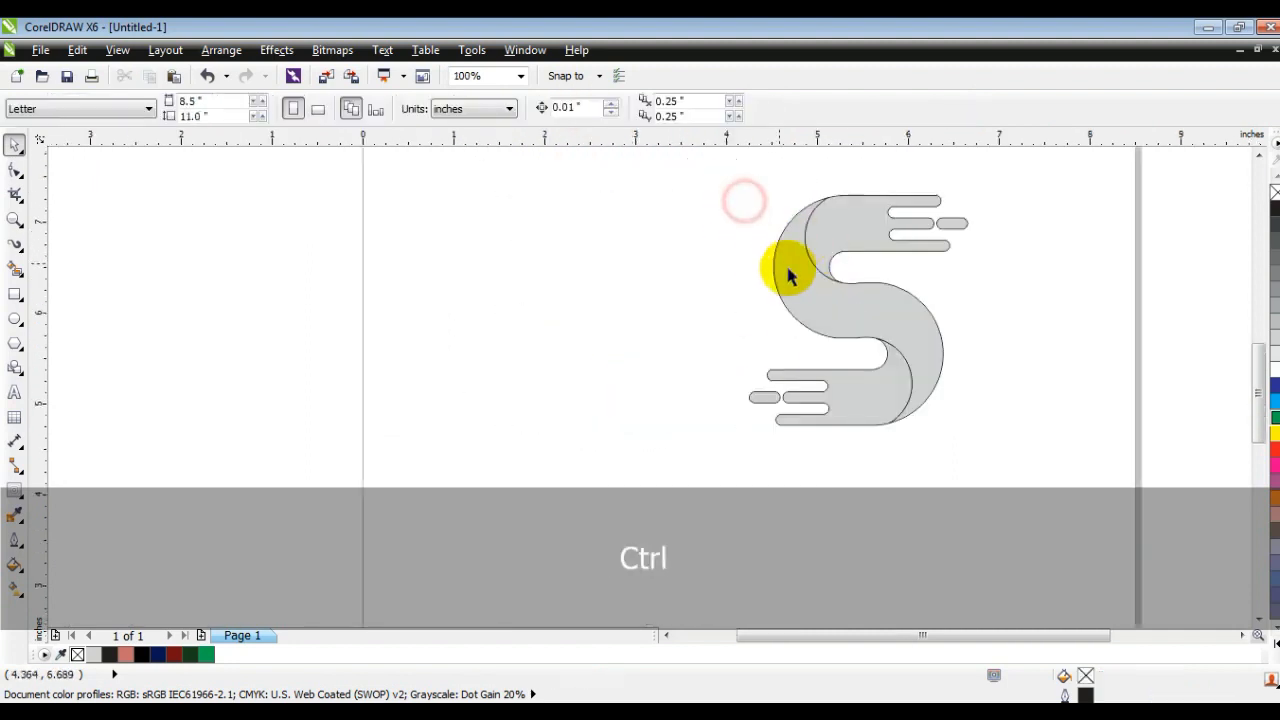
# Step: Replace the outline of all three S pieces with a black hairline
pyautogui.click(794, 272)
pyautogui.click(1019, 283)
pyautogui.moveTo(993, 183); pyautogui.dragTo(642, 443)
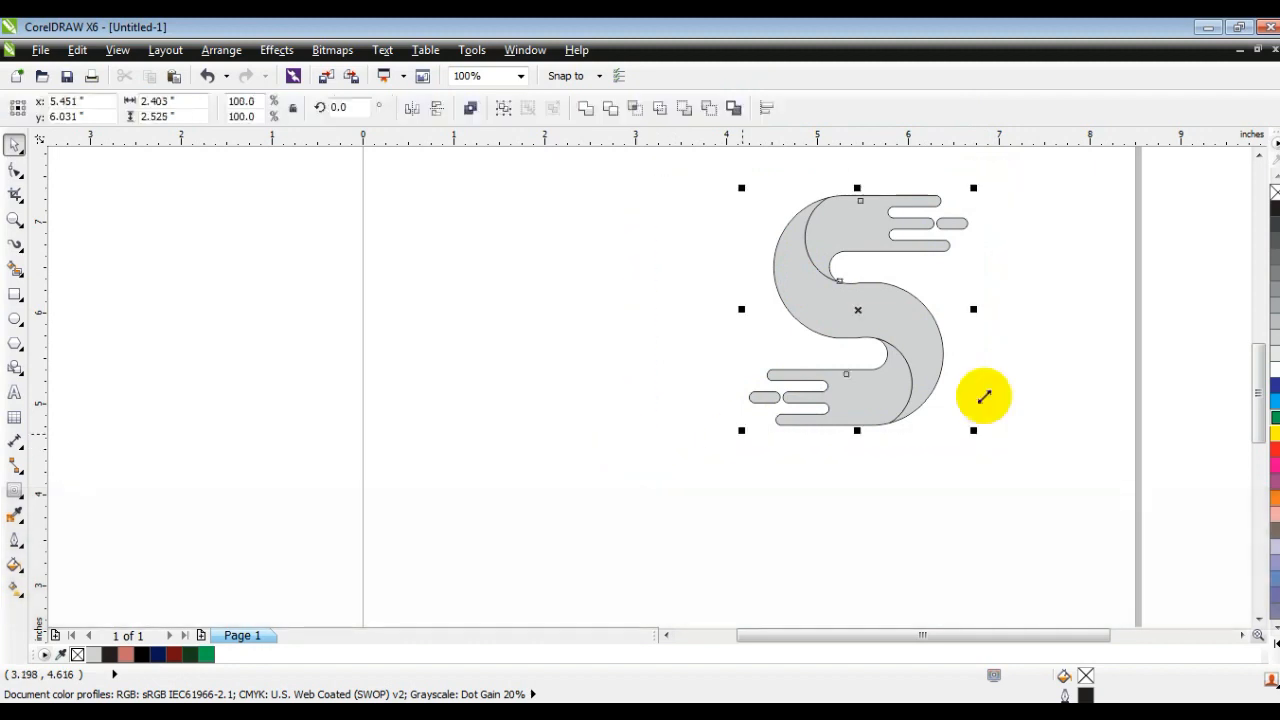
pyautogui.rightClick(1274, 192)
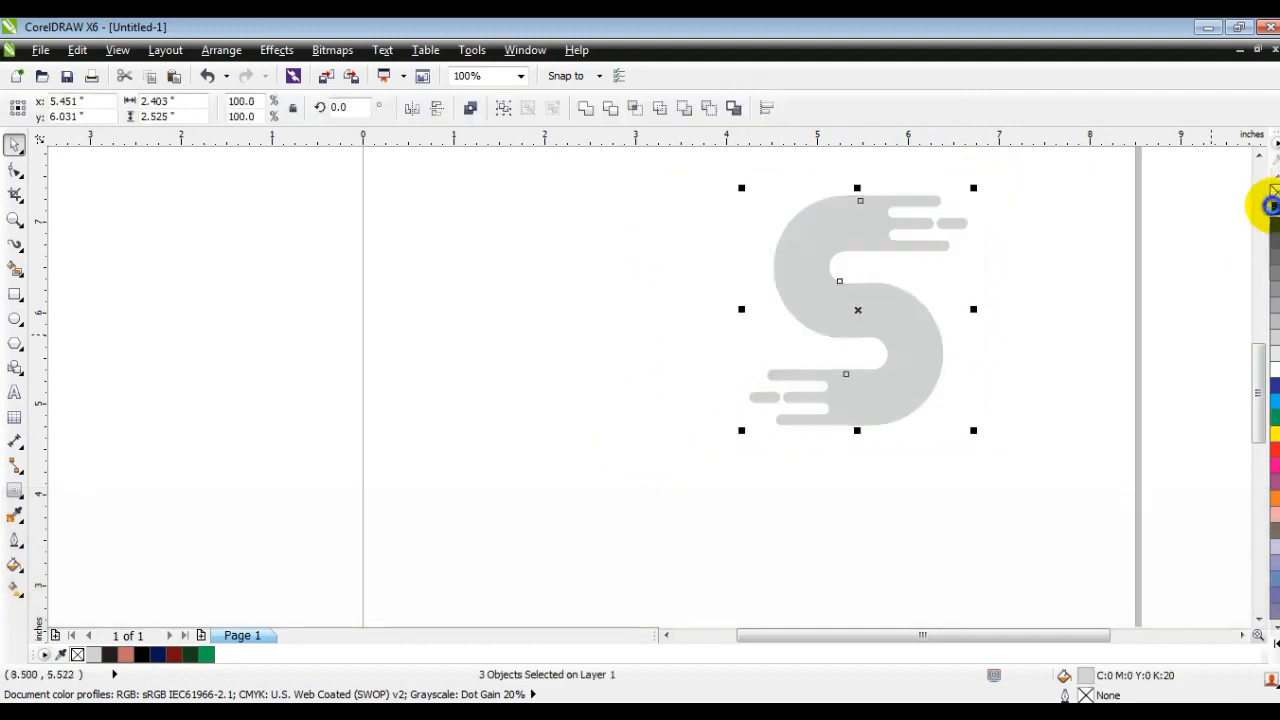
pyautogui.rightClick(1273, 207)
pyautogui.click(1094, 466)
# Step: Draw a three-node line from the upper crescent's top tip about 0.65 in to the inner bend, ending in a short tail outside
pyautogui.moveTo(1094, 466); pyautogui.dragTo(590, 160)
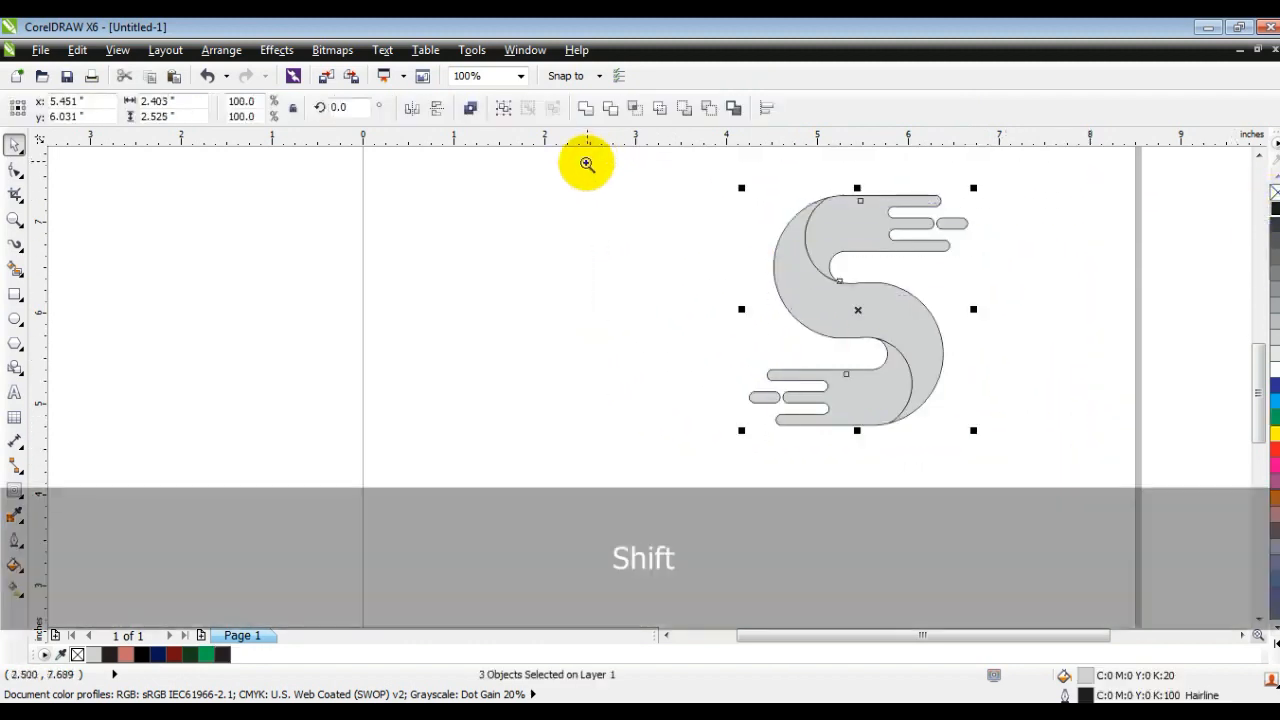
pyautogui.hotkey('shift', 'F2')
pyautogui.press('Escape')
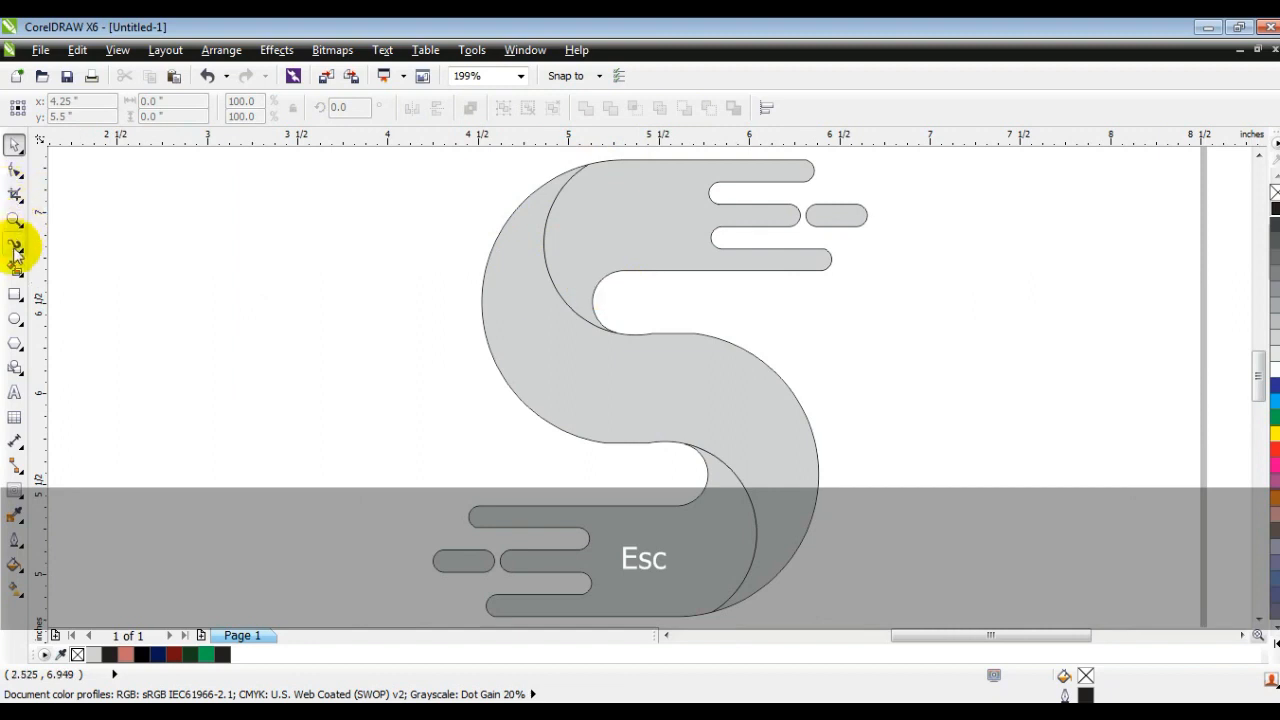
pyautogui.click(21, 252)
pyautogui.click(54, 248)
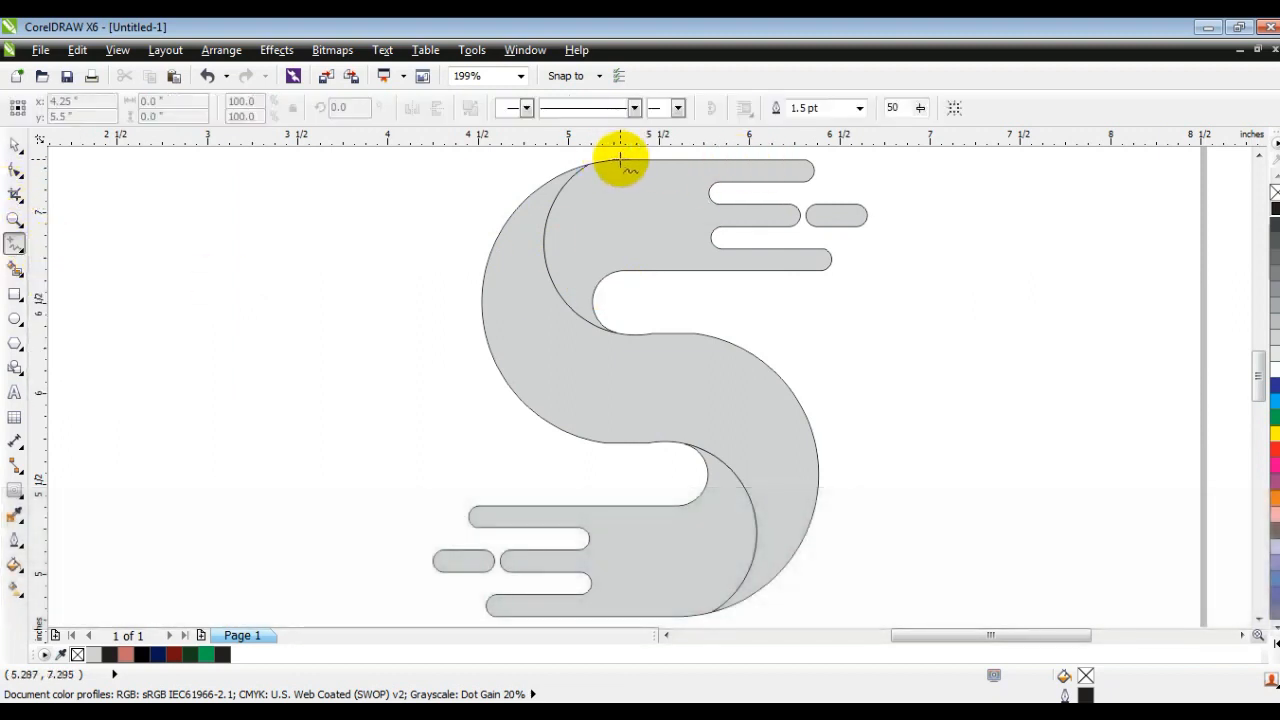
pyautogui.click(589, 161)
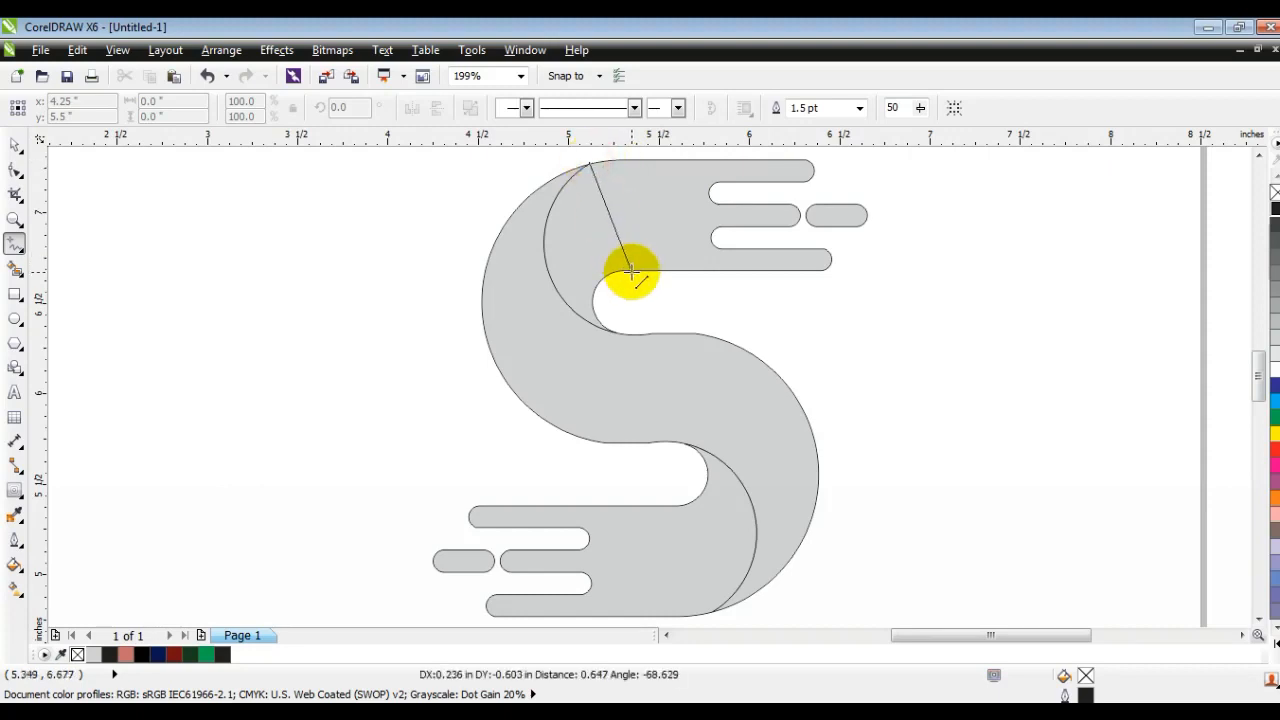
pyautogui.doubleClick(631, 271)
pyautogui.click(652, 292)
# Step: Convert the drawn line's segments to curves and bend the long segment toward the upper crescent
pyautogui.click(15, 170)
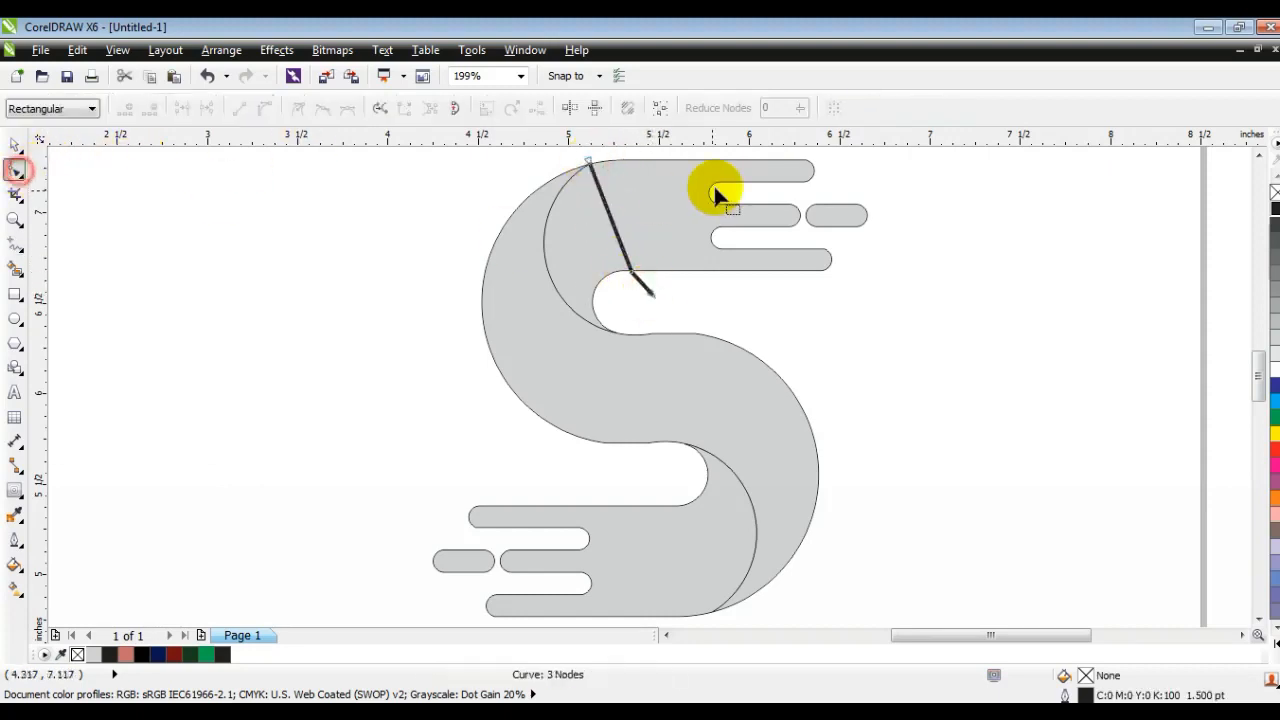
pyautogui.click(562, 156)
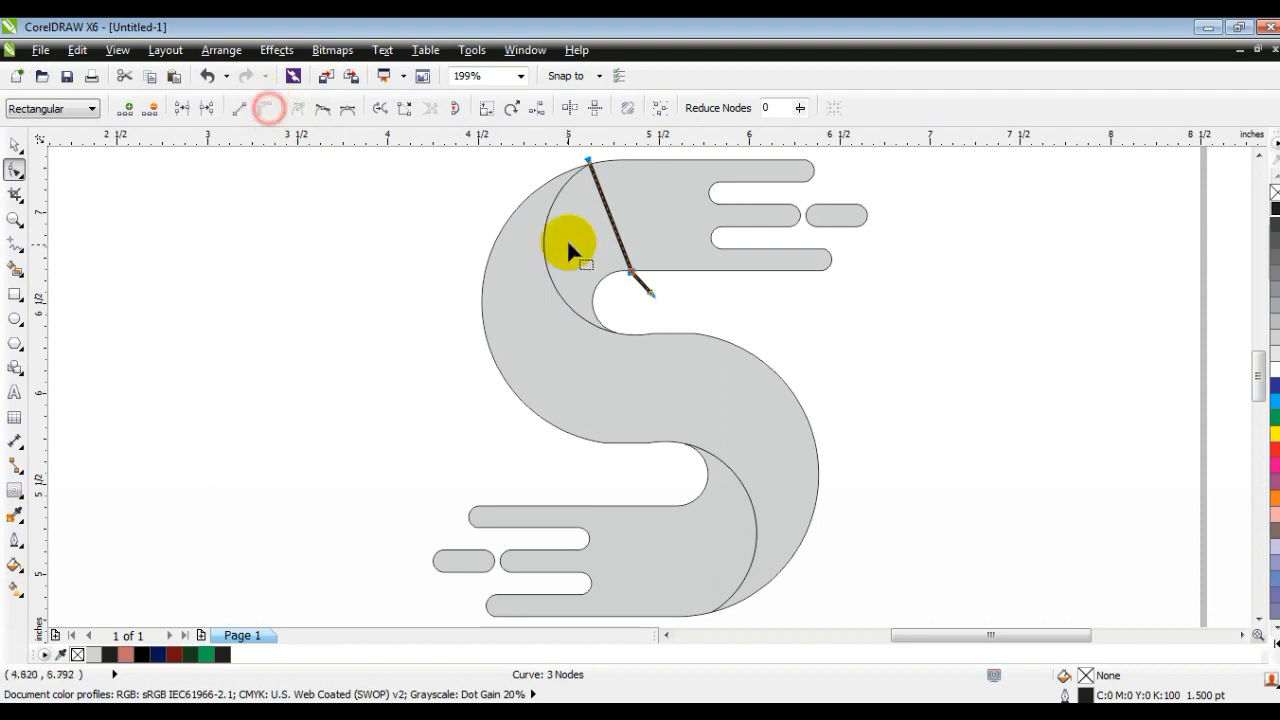
pyautogui.click(612, 233)
pyautogui.moveTo(615, 234); pyautogui.dragTo(573, 259)
pyautogui.click(588, 214)
# Step: Duplicate the bent curve, mirror the copy vertically and horizontally, and place it at the matching spot on the lower half
pyautogui.click(15, 148)
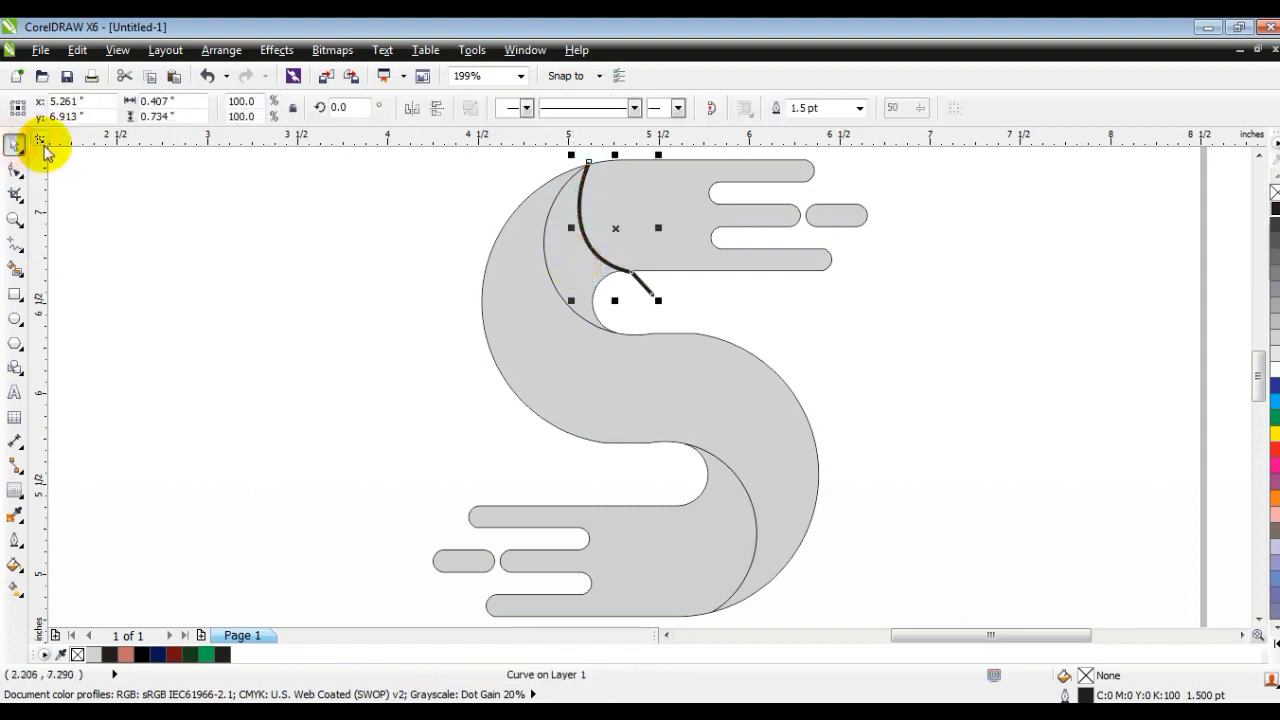
pyautogui.press('KP_Add')
pyautogui.click(436, 110)
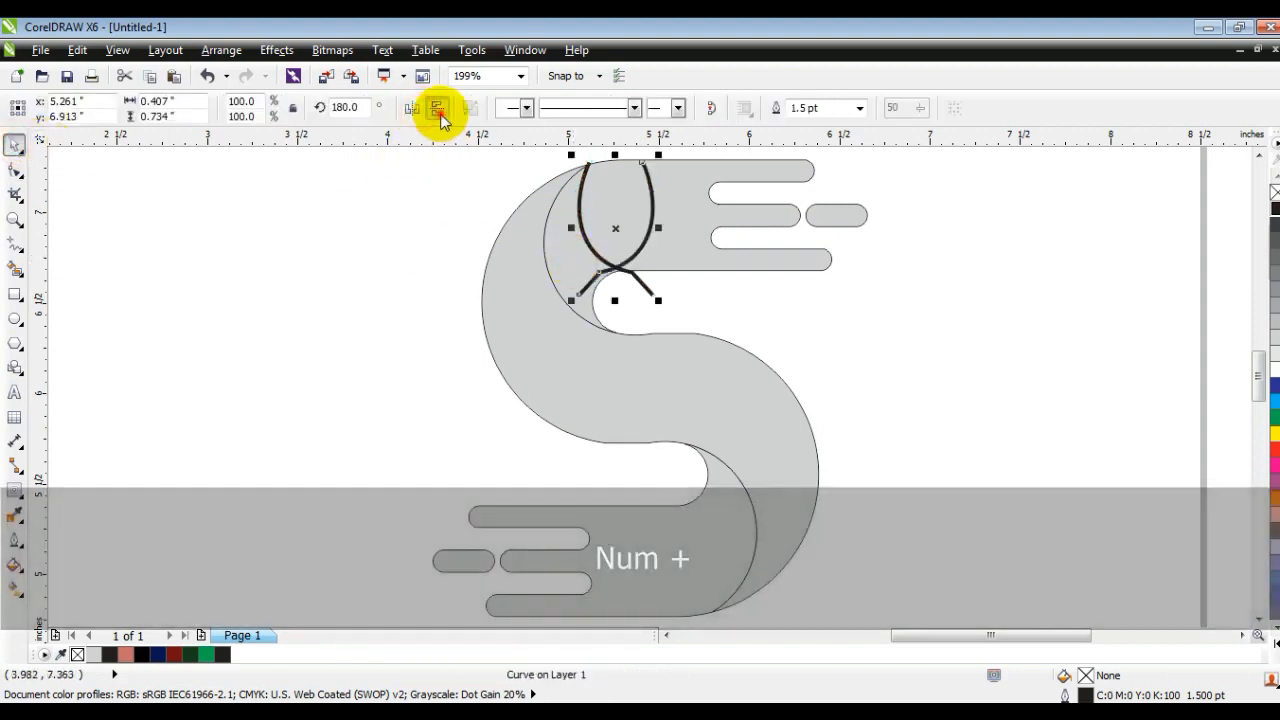
pyautogui.click(411, 110)
pyautogui.moveTo(614, 223); pyautogui.dragTo(680, 533)
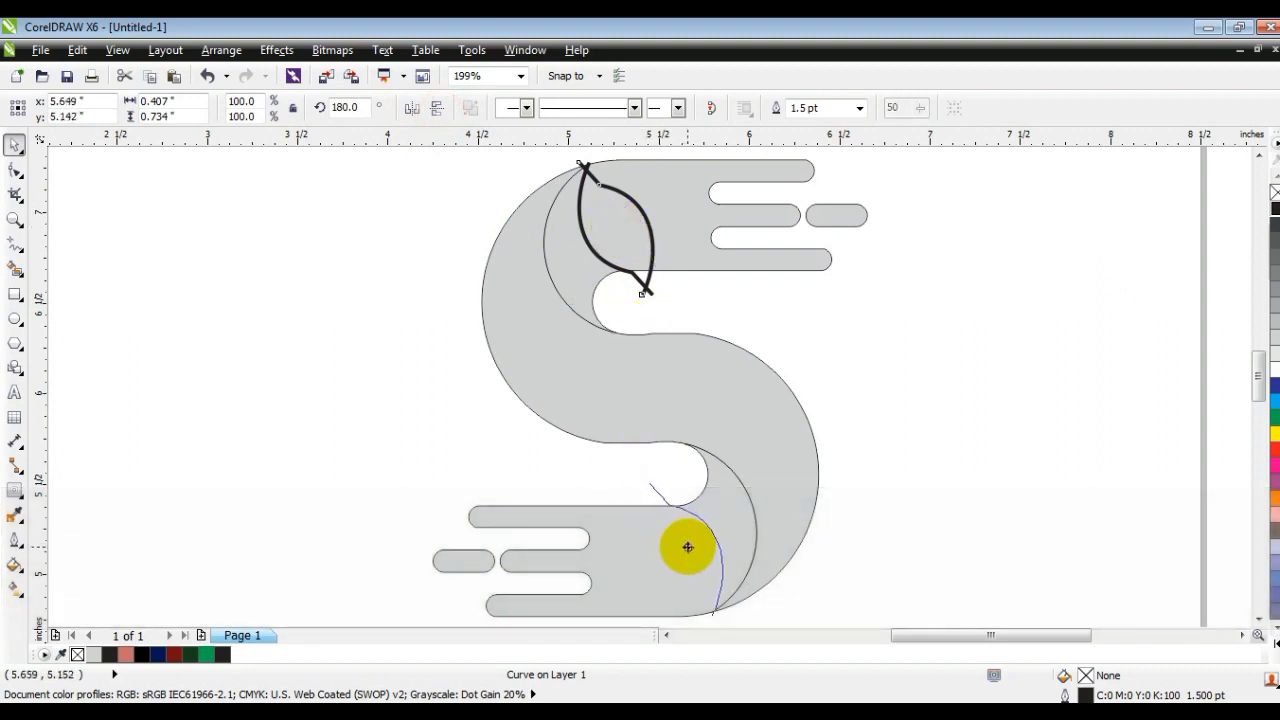
pyautogui.moveTo(688, 546); pyautogui.dragTo(688, 546)
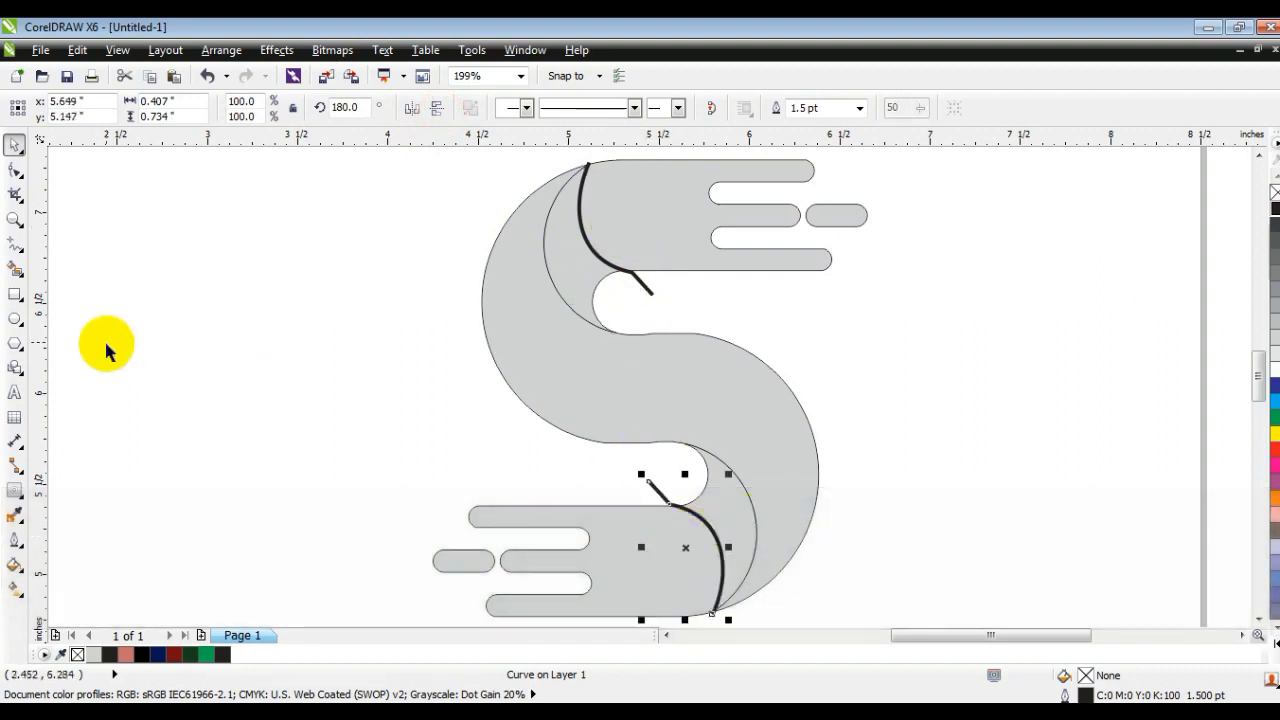
# Step: Smart-fill the areas between the drawn curves and the crescents in the upper and lower halves with 20% black
pyautogui.click(15, 268)
pyautogui.click(566, 241)
pyautogui.click(714, 496)
# Step: Delete the two thick 1.5 pt guide curves from the lower and upper halves of the S
pyautogui.click(15, 145)
pyautogui.click(254, 367)
pyautogui.click(657, 497)
pyautogui.press('Delete')
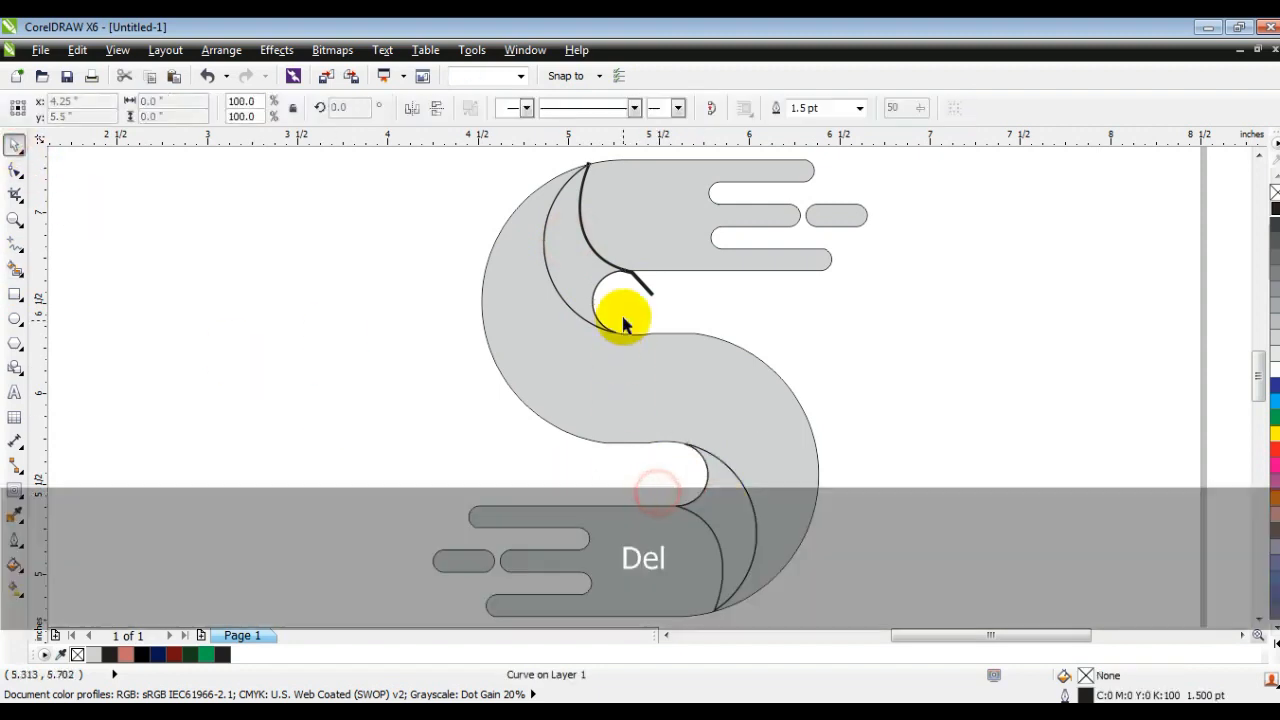
pyautogui.click(645, 286)
pyautogui.press('Delete')
# Step: Fill the upper crescent and the upper barred piece with dark blue
pyautogui.click(579, 280)
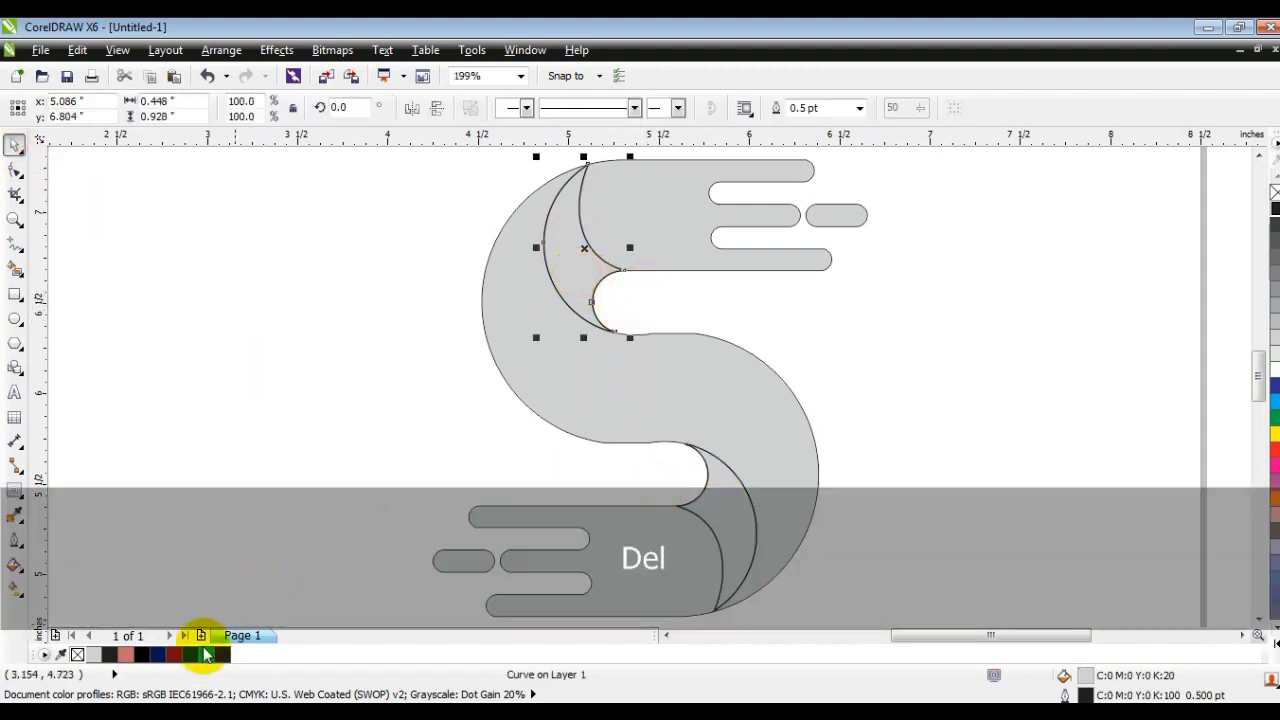
pyautogui.click(157, 654)
pyautogui.click(657, 238)
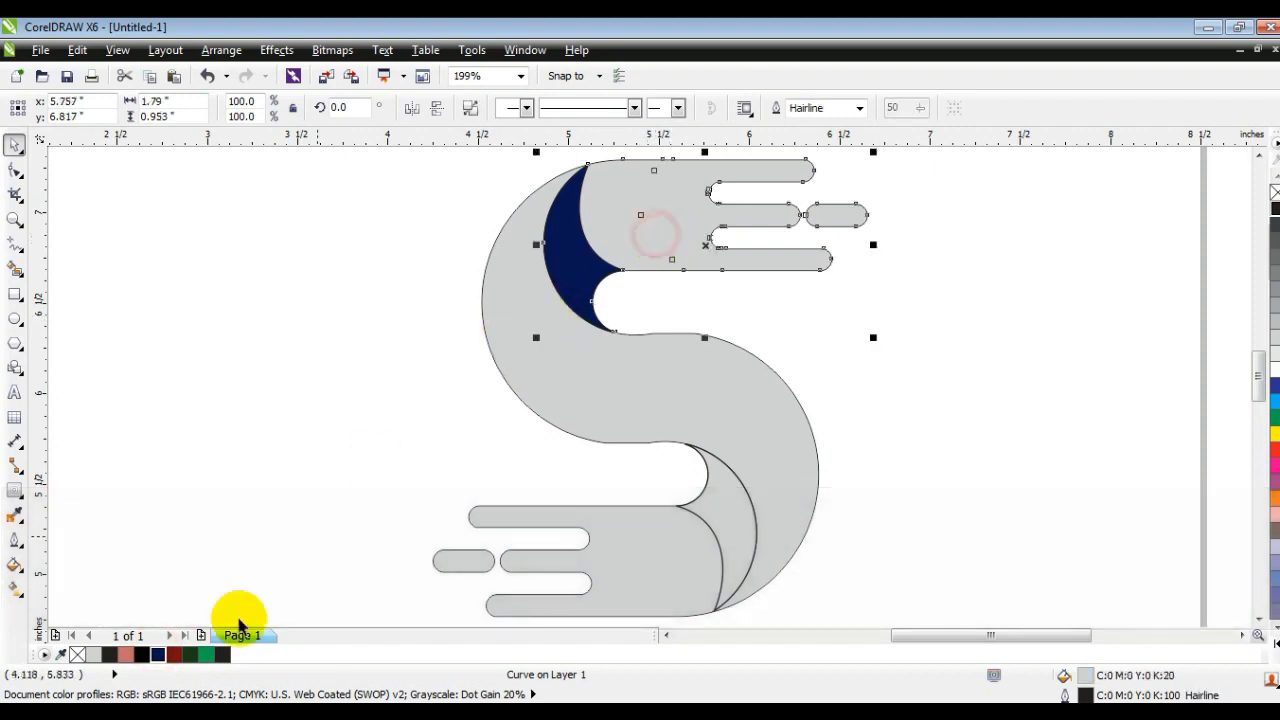
pyautogui.click(158, 655)
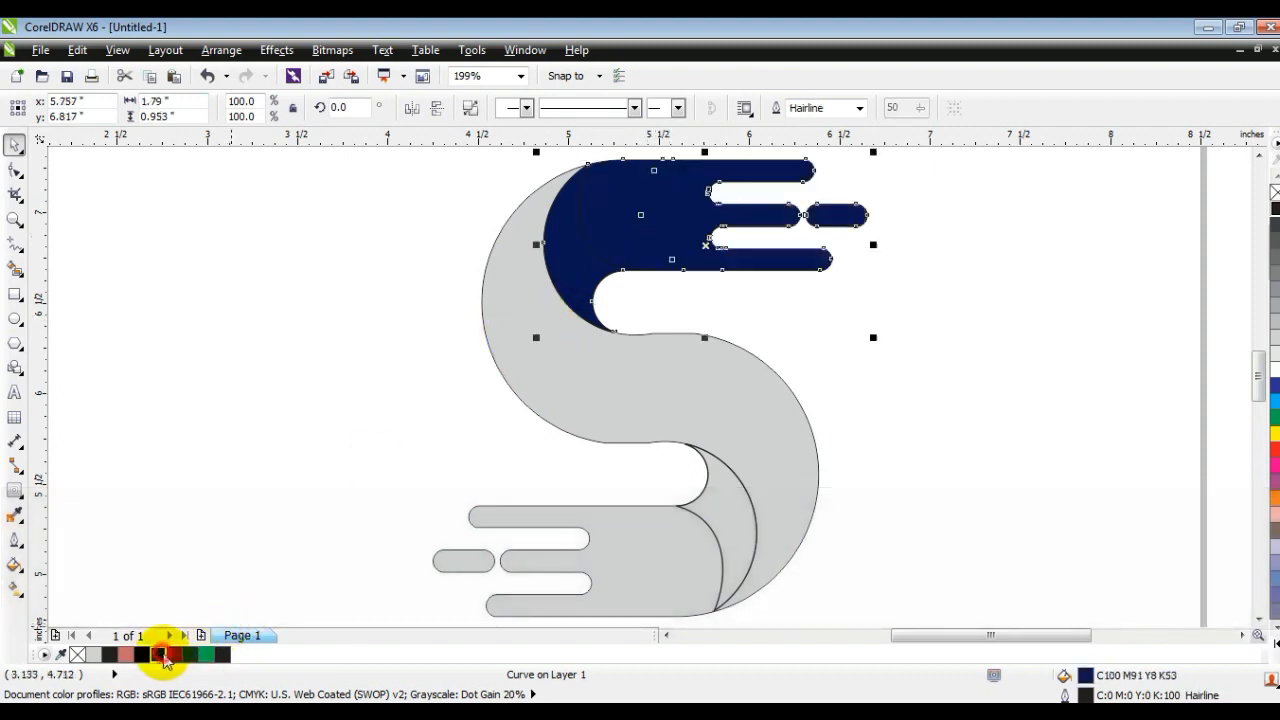
# Step: Give the upper barred piece a linear fountain fill from dark blue at the crescent side to cyan at the bar ends
pyautogui.click(15, 590)
pyautogui.moveTo(527, 240); pyautogui.dragTo(879, 214)
pyautogui.moveTo(1262, 400); pyautogui.dragTo(879, 214)
pyautogui.moveTo(527, 240); pyautogui.dragTo(472, 257)
pyautogui.moveTo(877, 214); pyautogui.dragTo(808, 214)
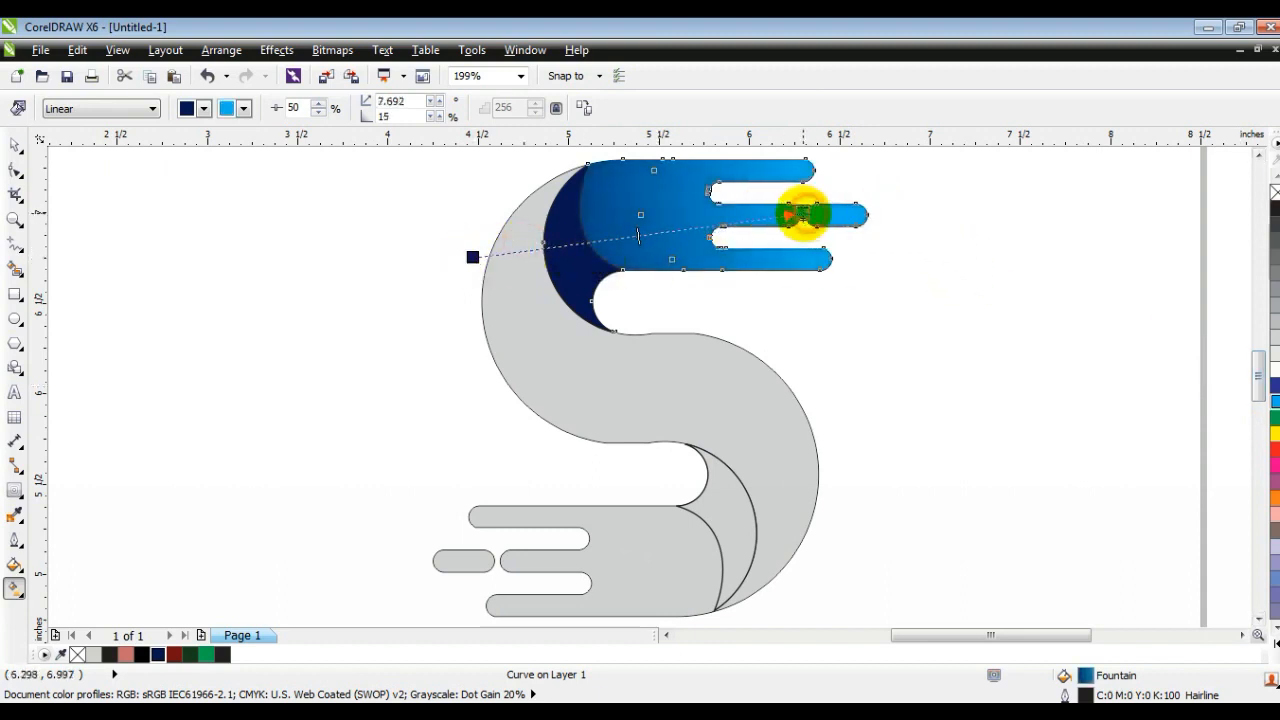
# Step: Remove the outline from the upper crescent and the blue gradient piece
pyautogui.click(15, 145)
pyautogui.click(709, 334)
pyautogui.click(585, 272)
pyautogui.keyDown('shift'); pyautogui.click(646, 238); pyautogui.keyUp('shift')
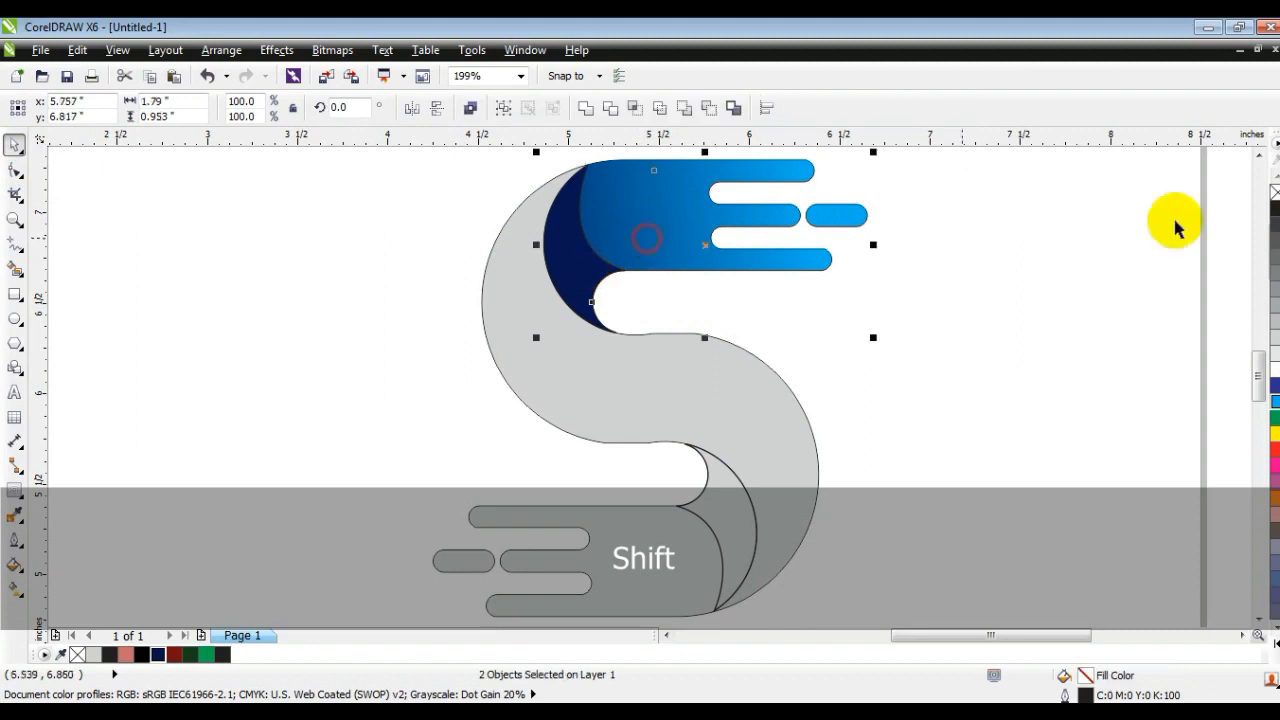
pyautogui.click(1034, 280)
pyautogui.press('F3')
pyautogui.click(836, 394)
pyautogui.press('Escape')
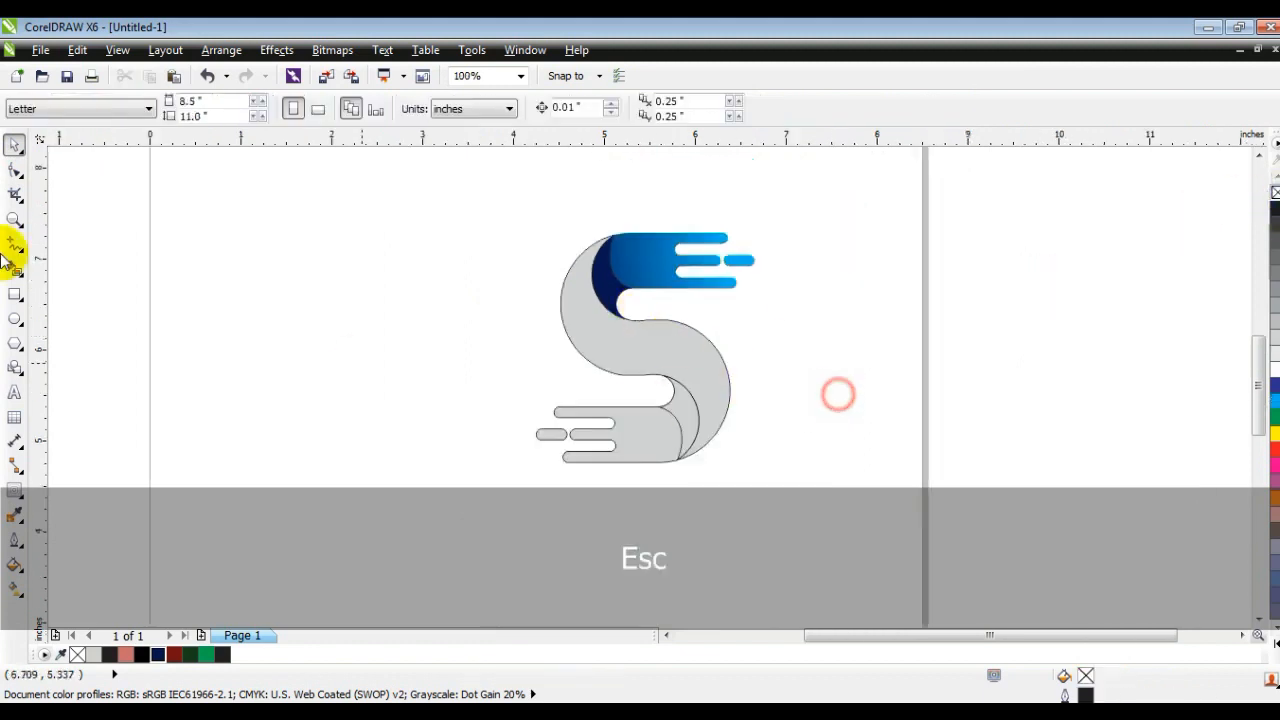
# Step: Fill the lower crescent with red (C0 M100 Y100 K0) and remove its outline
pyautogui.click(15, 218)
pyautogui.moveTo(477, 211); pyautogui.dragTo(871, 471)
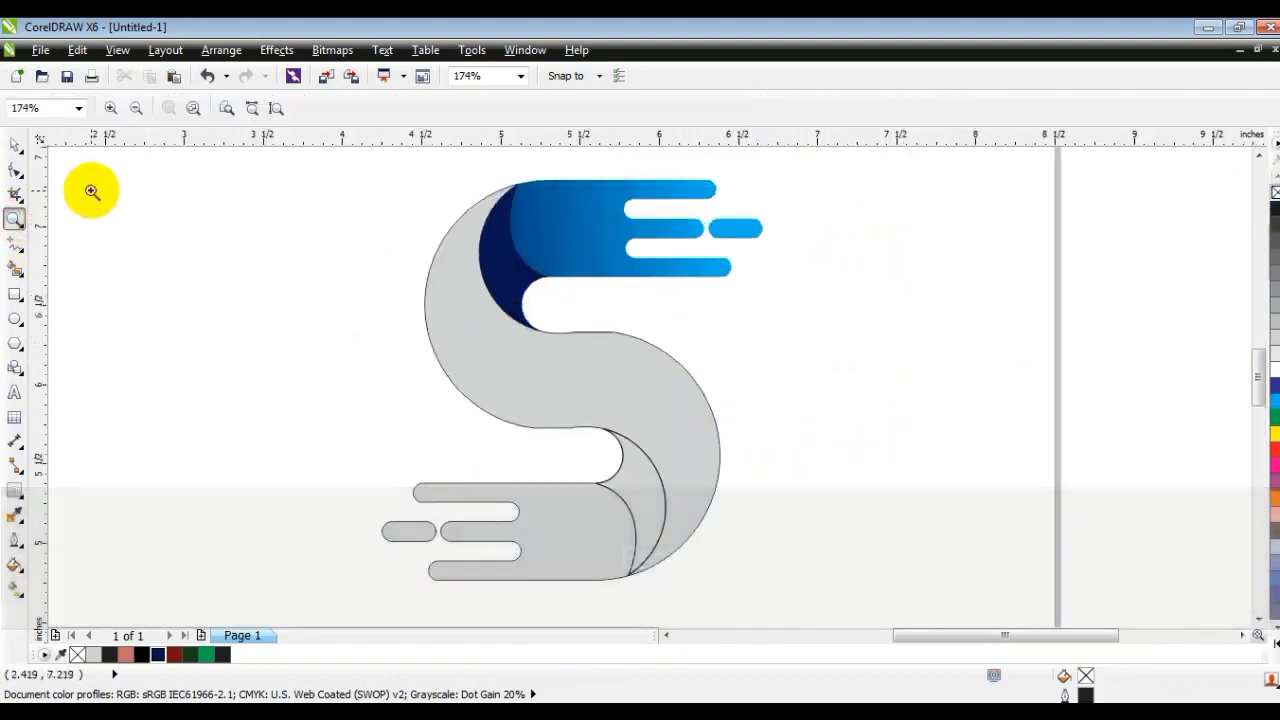
pyautogui.click(15, 145)
pyautogui.click(618, 488)
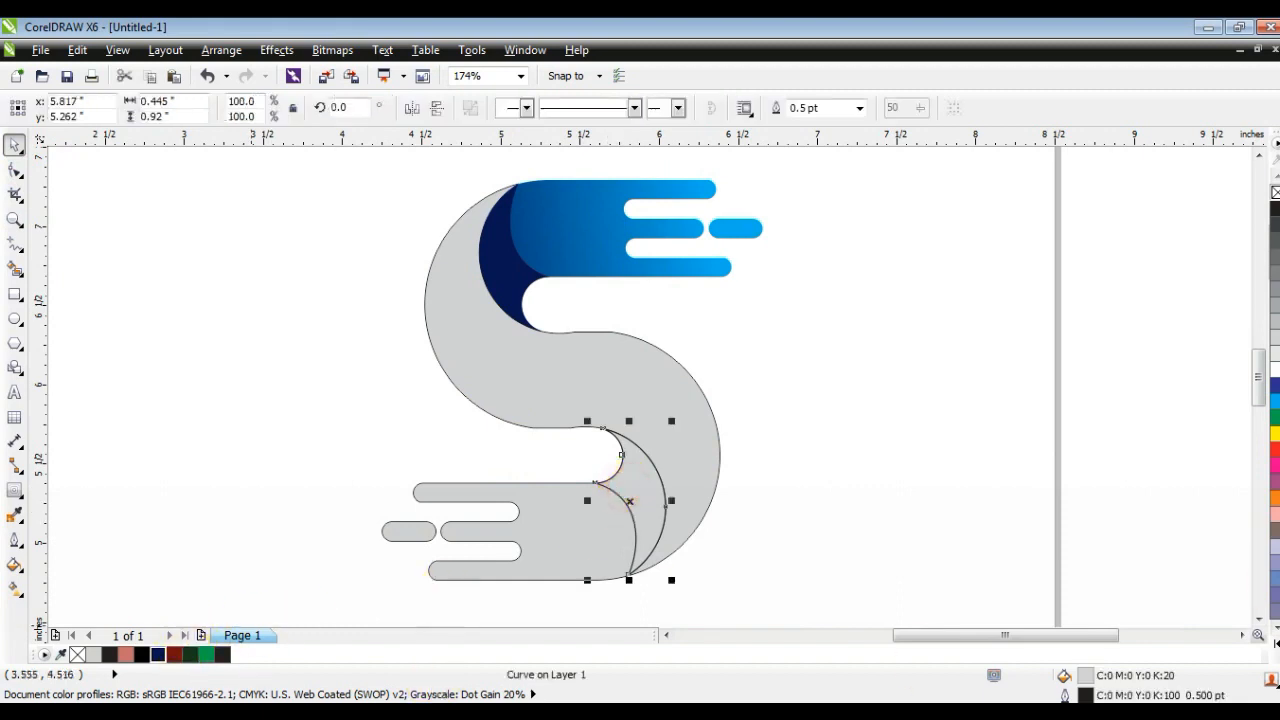
pyautogui.click(1274, 456)
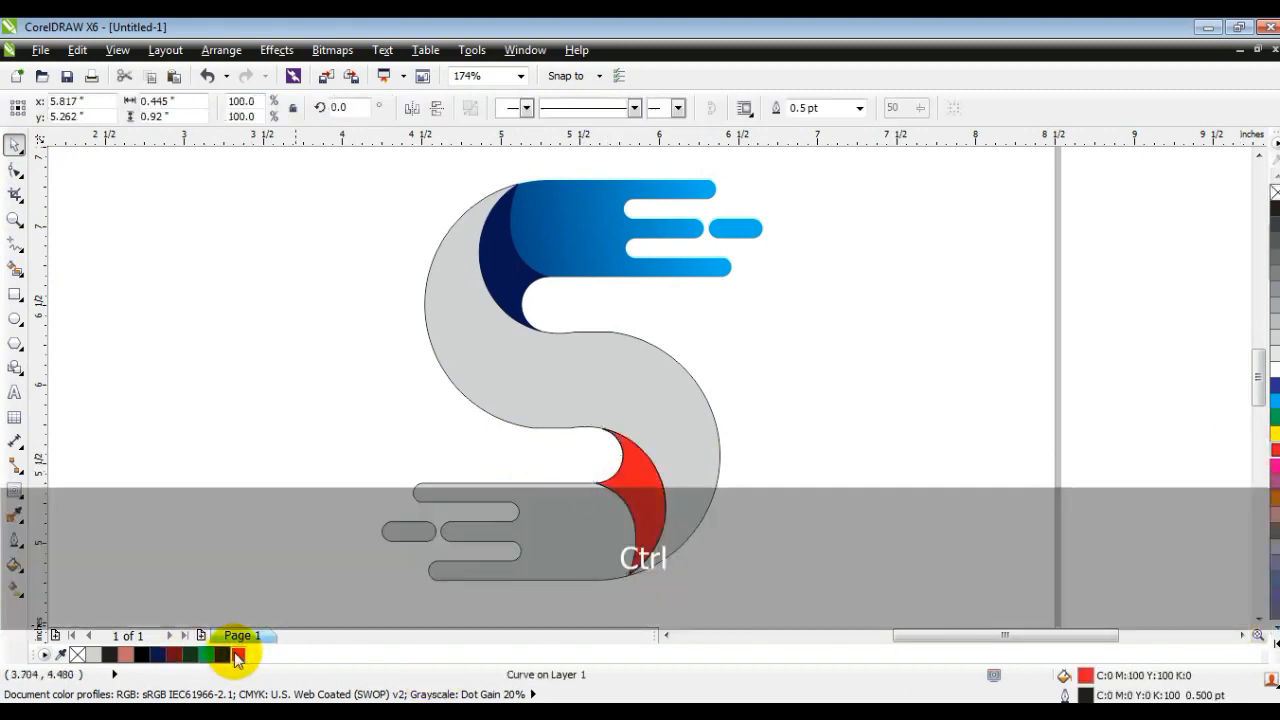
pyautogui.rightClick(1274, 192)
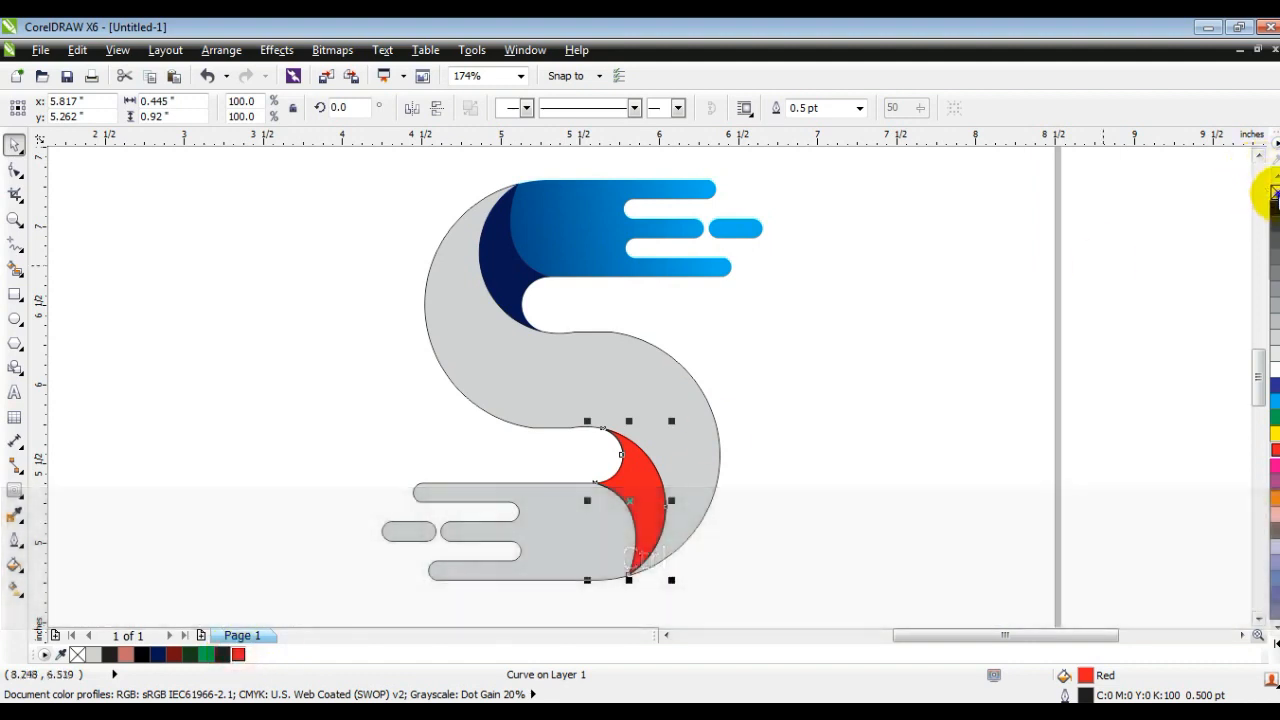
pyautogui.click(1061, 328)
# Step: Give the lower barred piece a linear fountain fill from red beyond the crescent to orange at the bars
pyautogui.click(583, 497)
pyautogui.click(238, 653)
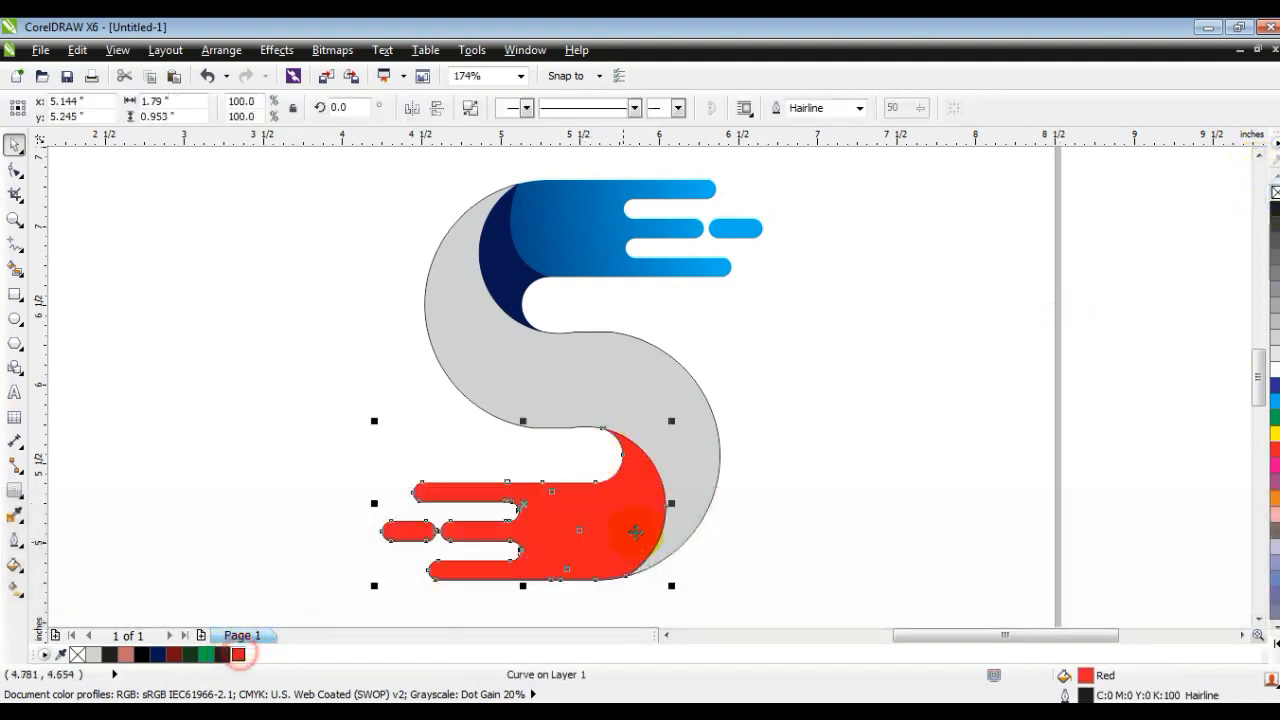
pyautogui.press('g')
pyautogui.moveTo(611, 522); pyautogui.dragTo(477, 522)
pyautogui.moveTo(1274, 497); pyautogui.dragTo(478, 530)
pyautogui.moveTo(611, 522); pyautogui.dragTo(793, 497)
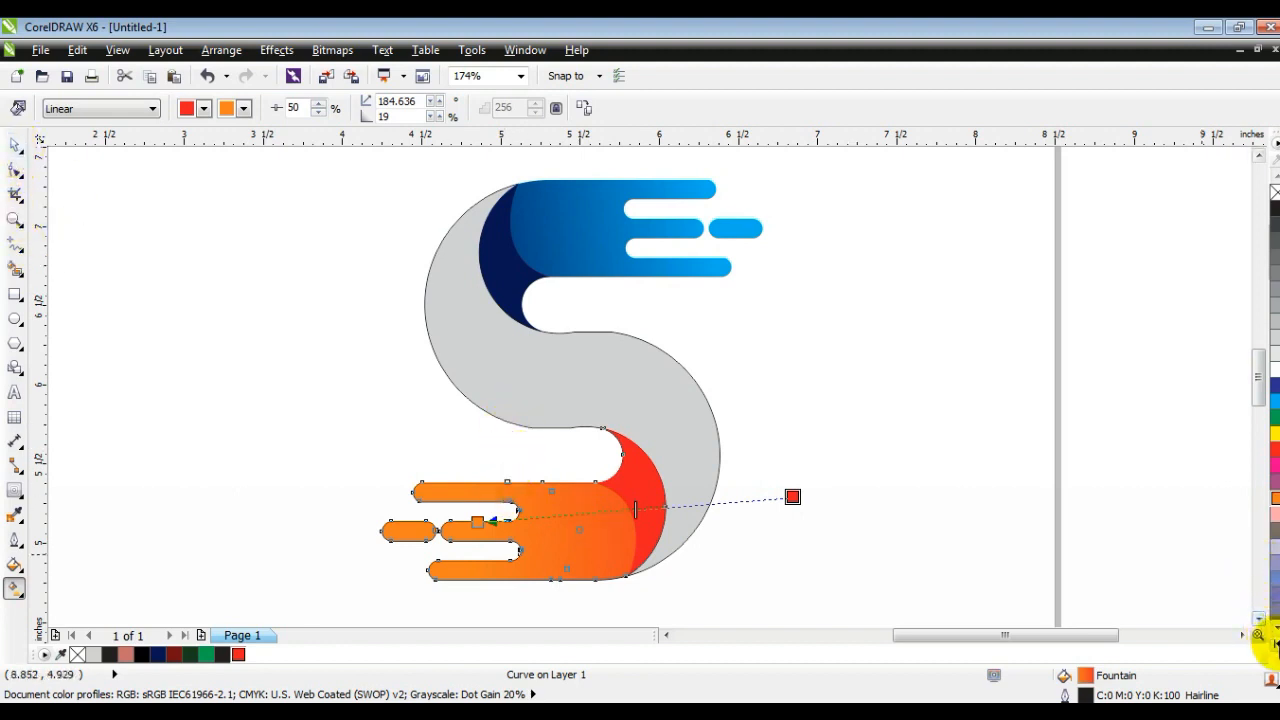
# Step: Recolour the gradient's bar end golden yellow, add an orange midpoint, and move the red start closer to the crescent
pyautogui.click(1275, 641)
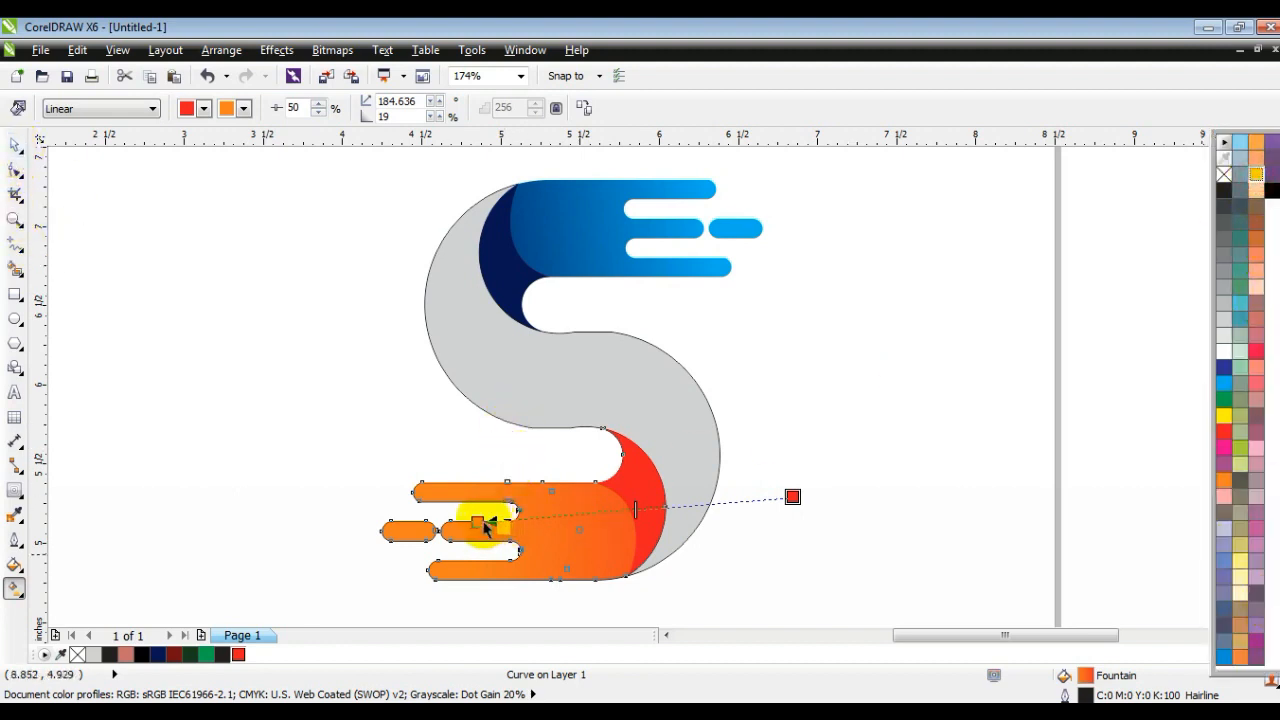
pyautogui.moveTo(487, 527); pyautogui.dragTo(482, 521)
pyautogui.moveTo(1220, 482); pyautogui.dragTo(602, 513)
pyautogui.moveTo(792, 496); pyautogui.dragTo(738, 512)
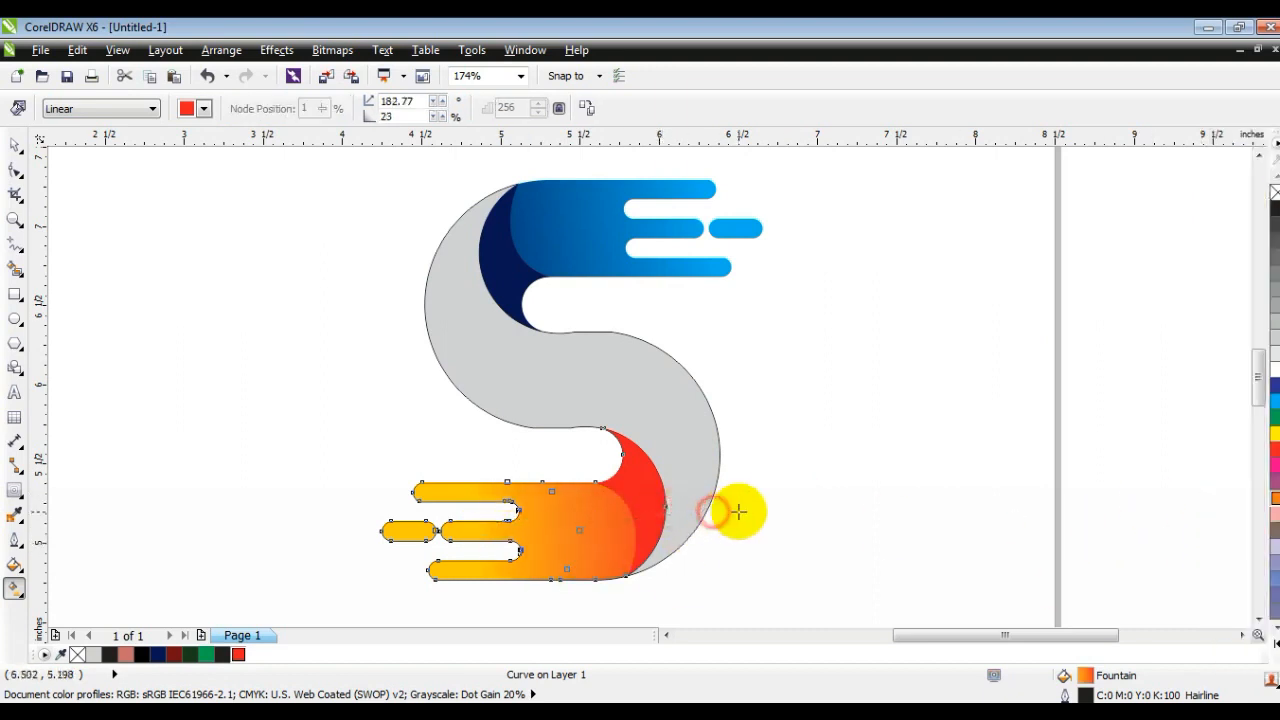
pyautogui.click(15, 145)
pyautogui.click(100, 300)
pyautogui.click(298, 322)
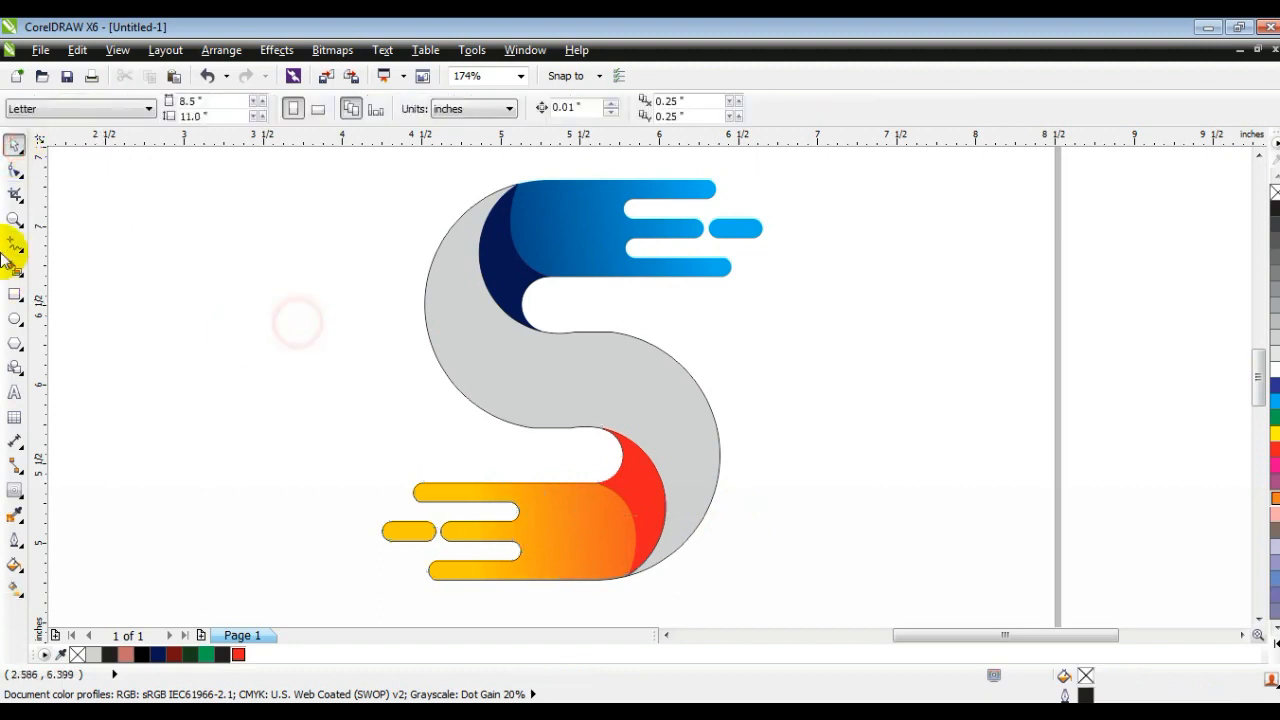
# Step: Draw a three-node line from the S's upper tip about 1.6 in to the lower inner bend, ending in a short tail outside
pyautogui.click(14, 245)
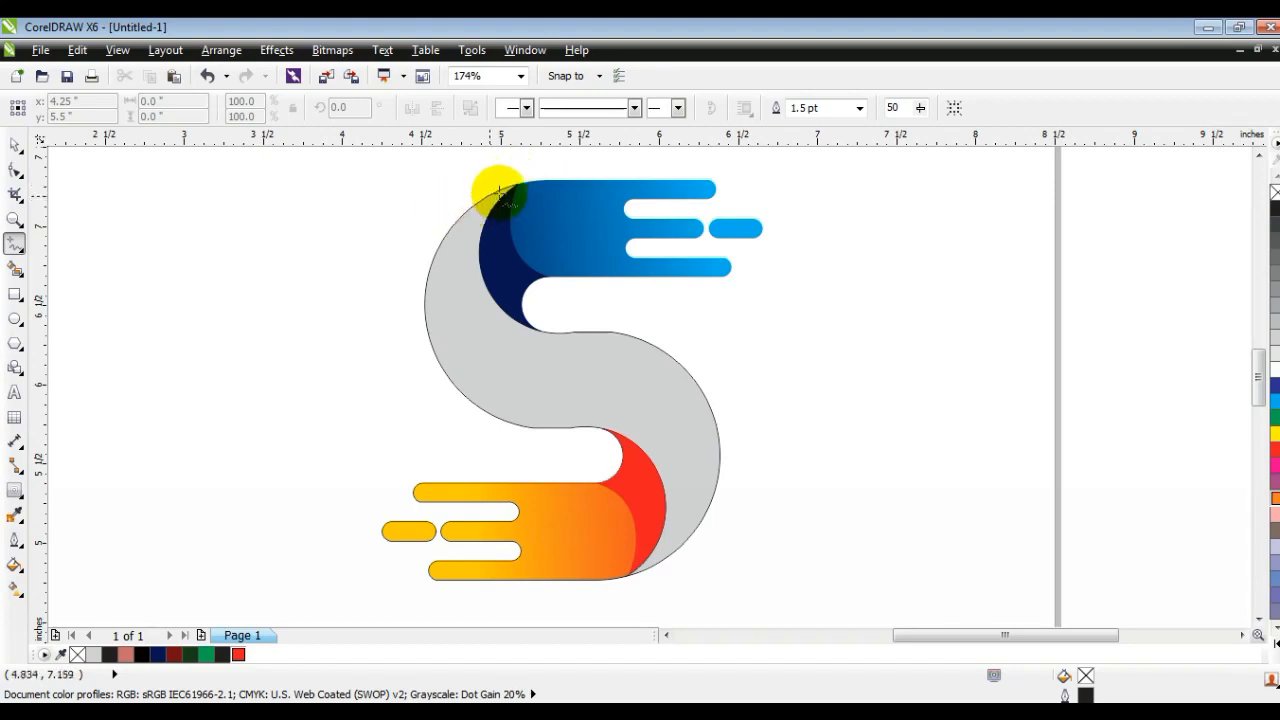
pyautogui.click(510, 185)
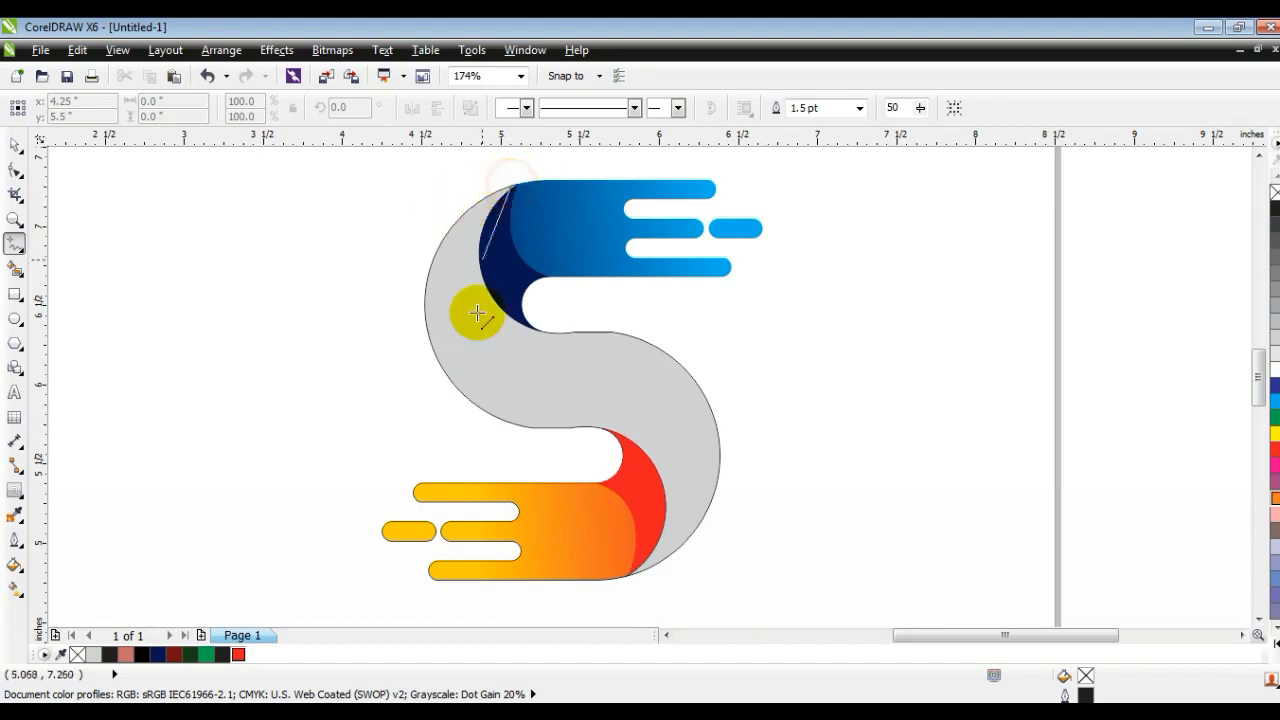
pyautogui.click(577, 430)
pyautogui.click(580, 462)
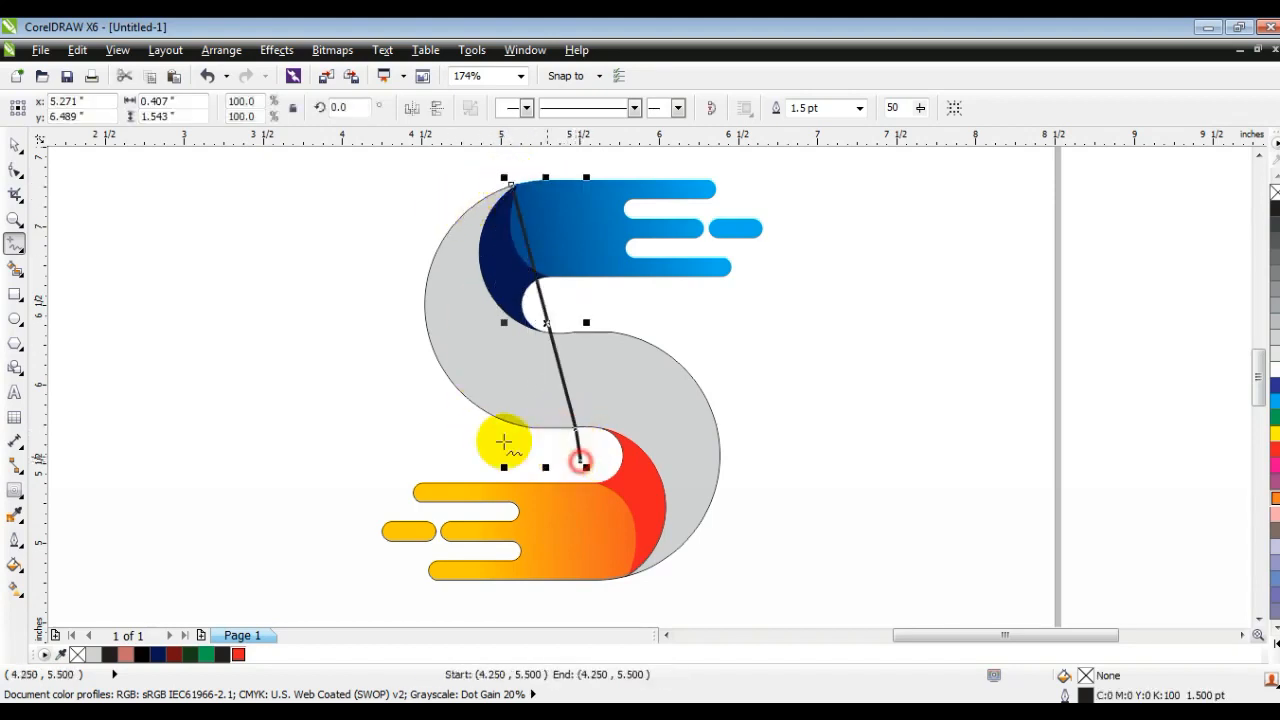
# Step: Convert the line to curves and bend its long segment parallel to the outer edge of the S's upper bend
pyautogui.click(16, 170)
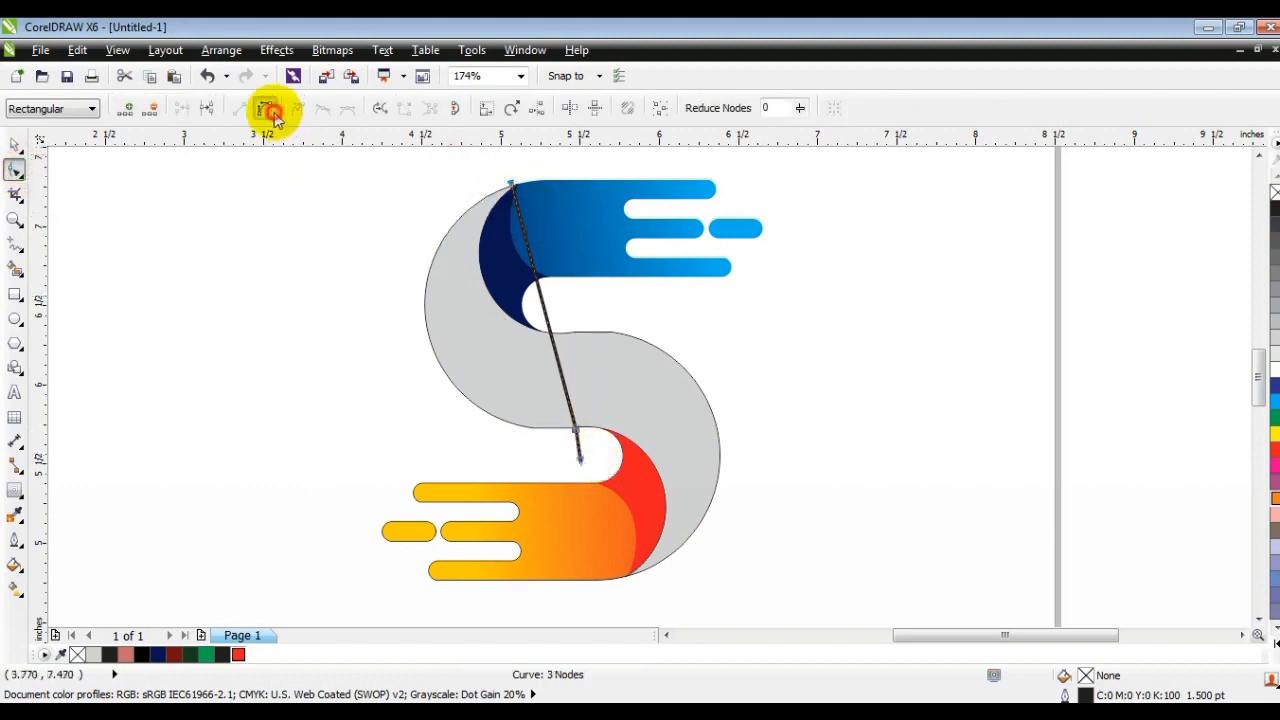
pyautogui.moveTo(546, 313); pyautogui.dragTo(386, 349)
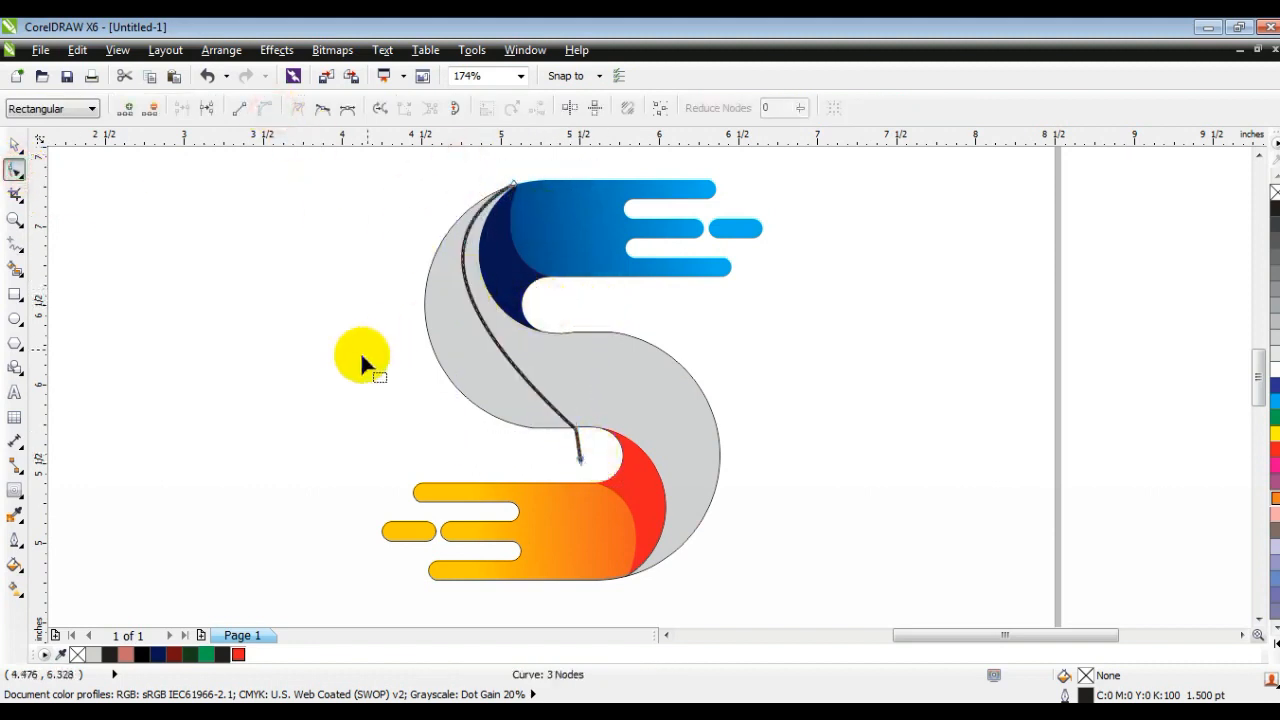
pyautogui.moveTo(448, 315); pyautogui.dragTo(418, 391)
pyautogui.moveTo(431, 232); pyautogui.dragTo(432, 222)
pyautogui.click(15, 147)
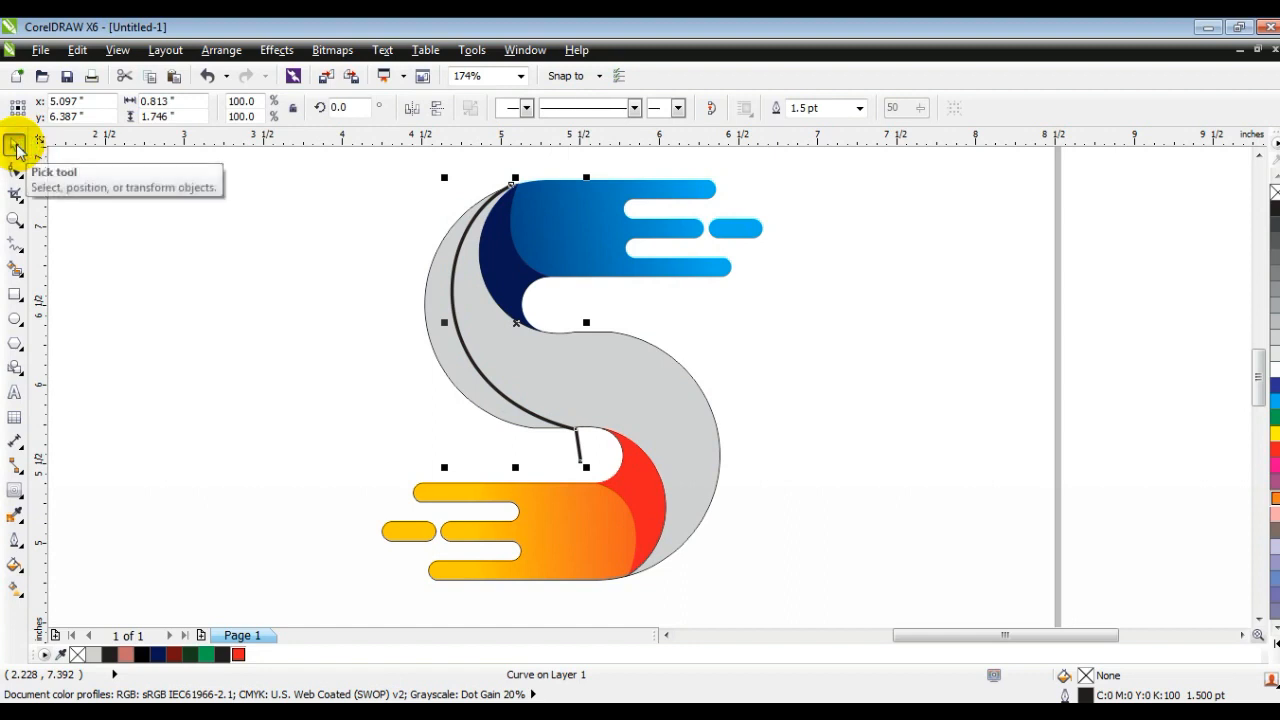
# Step: Duplicate the bent curve, mirror the copy horizontally and vertically, and place it along the lower bend's outer edge
pyautogui.press('KP_Add')
pyautogui.click(412, 107)
pyautogui.click(437, 107)
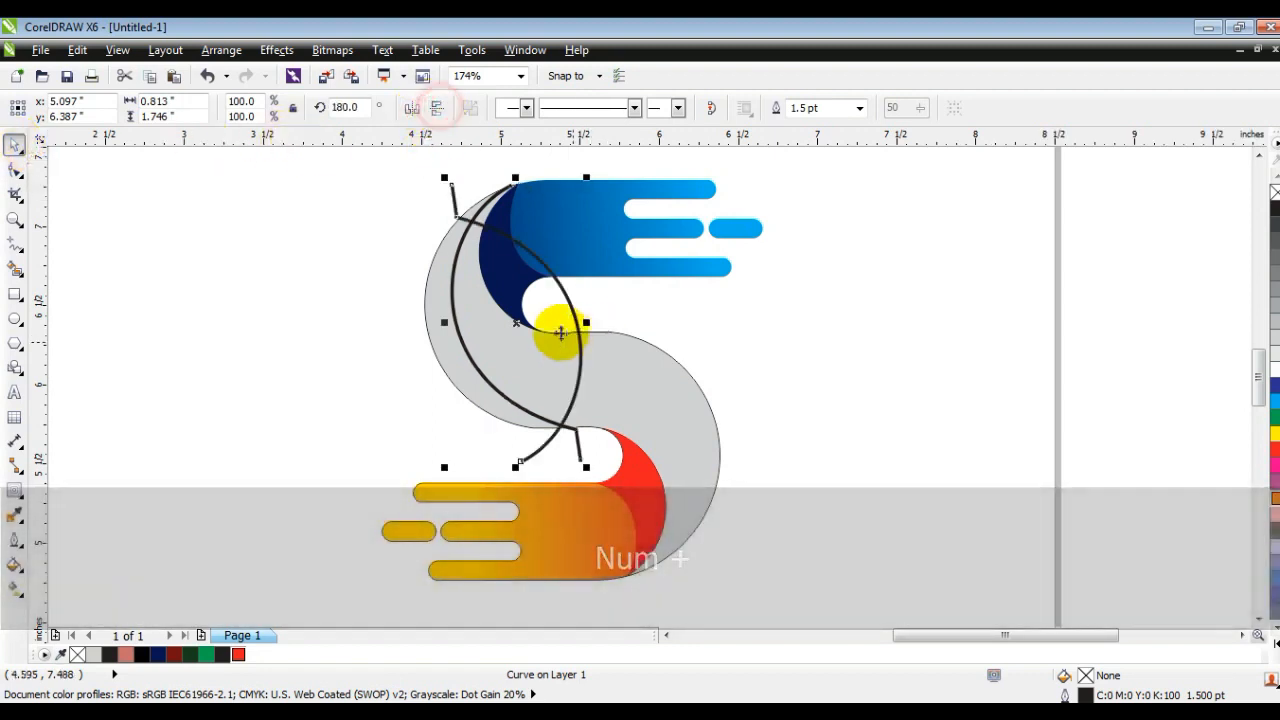
pyautogui.moveTo(516, 322); pyautogui.dragTo(637, 434)
pyautogui.click(787, 452)
# Step: Smart-fill the two strips between the curves and the outer edges of the S with 30% black
pyautogui.click(15, 268)
pyautogui.click(204, 108)
pyautogui.click(199, 131)
pyautogui.click(443, 293)
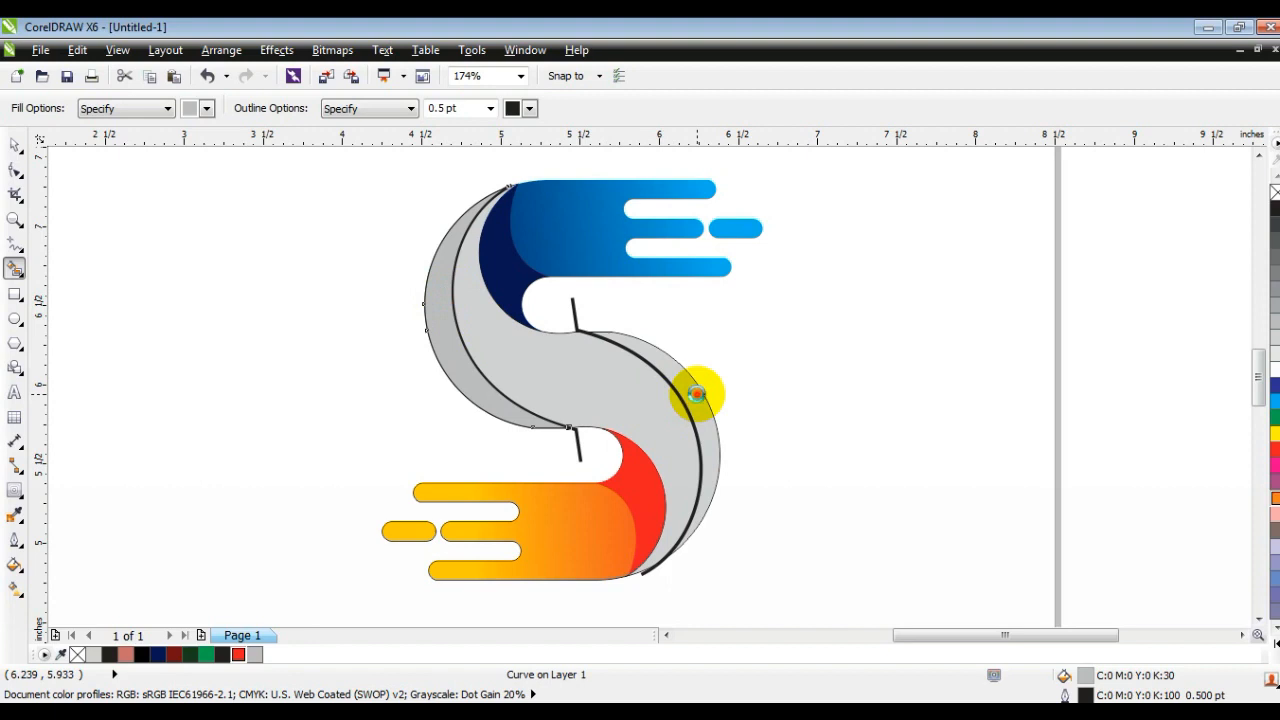
pyautogui.click(697, 393)
# Step: Delete the two long guide curves that cross the grey S body
pyautogui.click(16, 143)
pyautogui.click(598, 462)
pyautogui.click(576, 450)
pyautogui.press('Delete')
pyautogui.click(578, 305)
pyautogui.press('Delete')
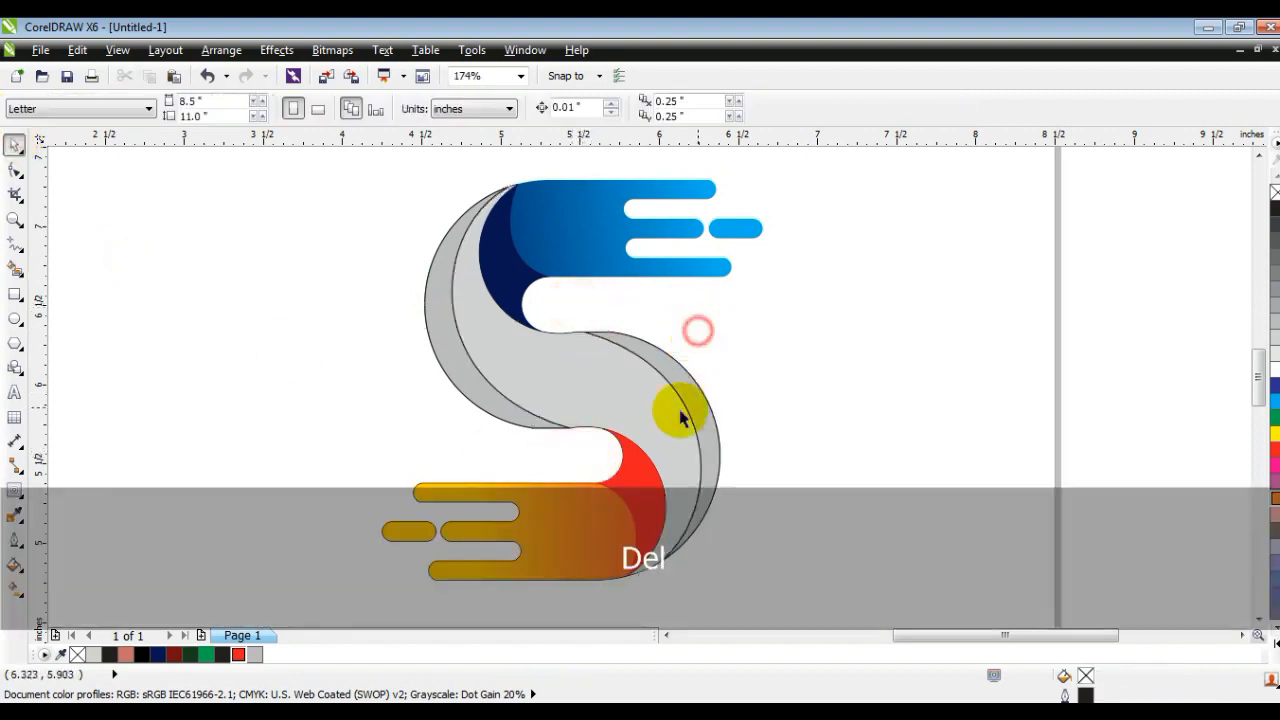
# Step: Fill the lower bend's edge strip with yellow-green (C40 M0 Y100 K0) and the upper bend's strip with dark green, without outlines
pyautogui.click(690, 398)
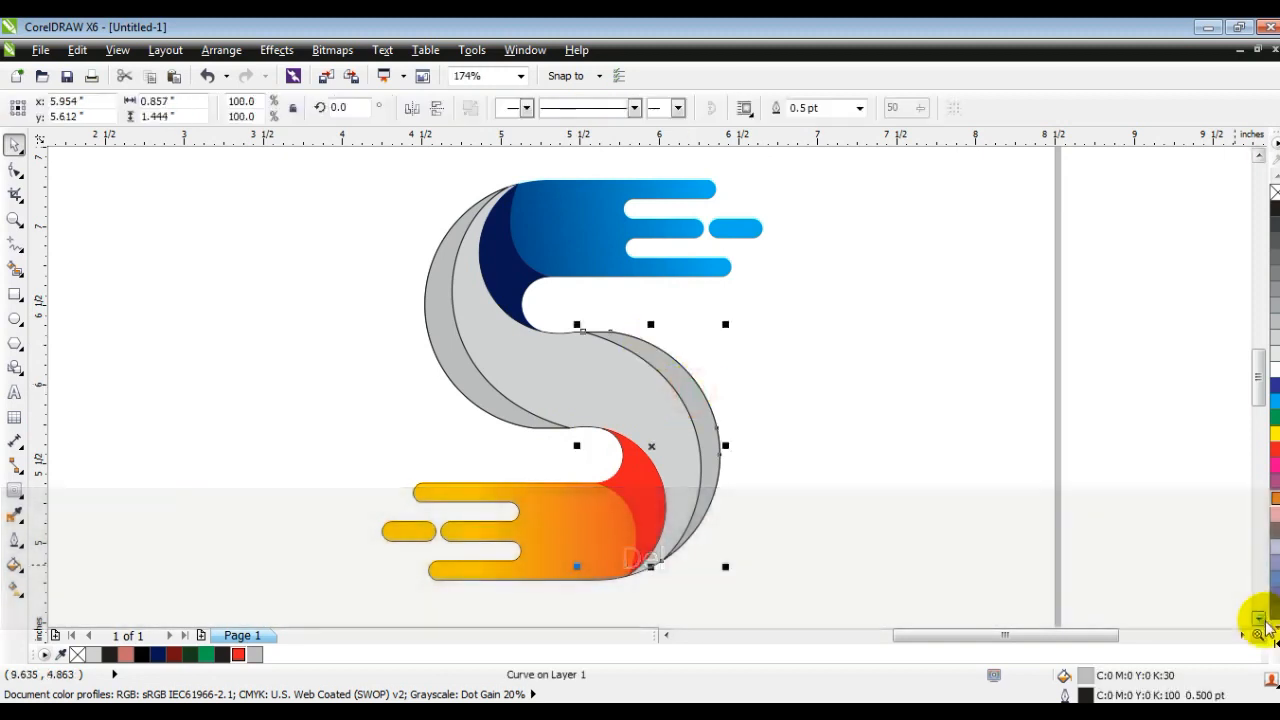
pyautogui.click(1262, 628)
pyautogui.click(1241, 447)
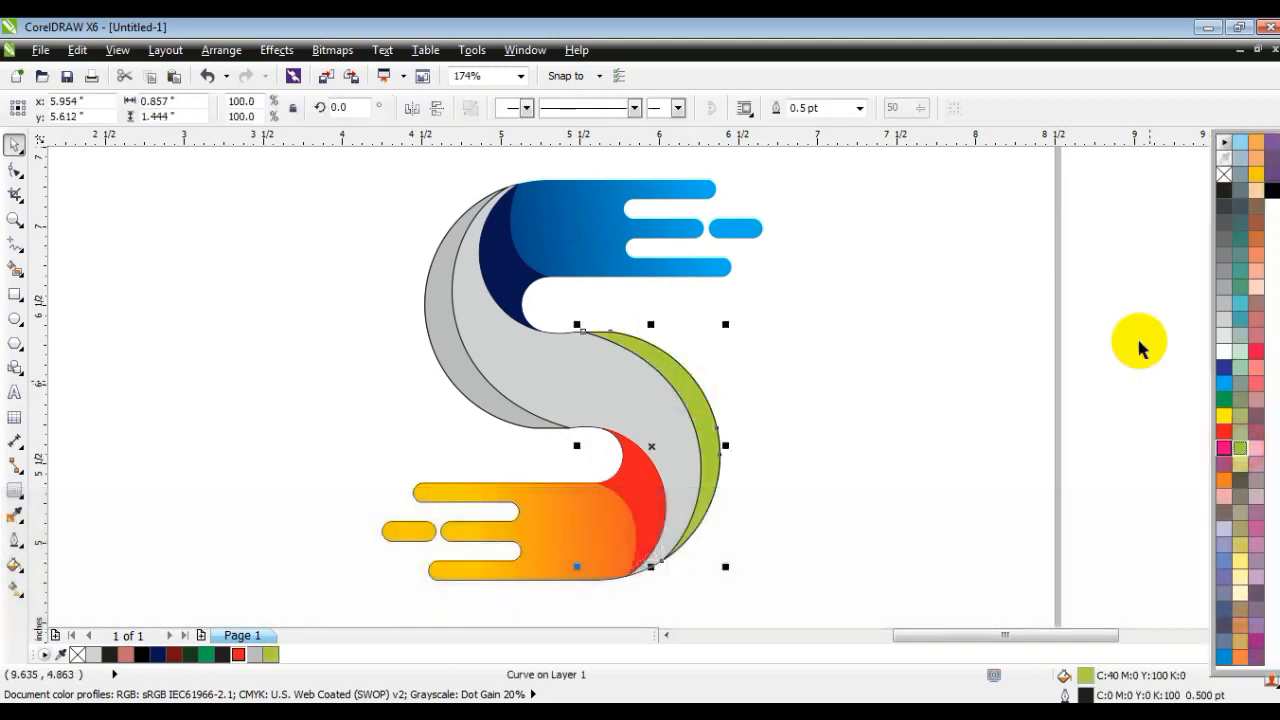
pyautogui.rightClick(1223, 176)
pyautogui.click(466, 371)
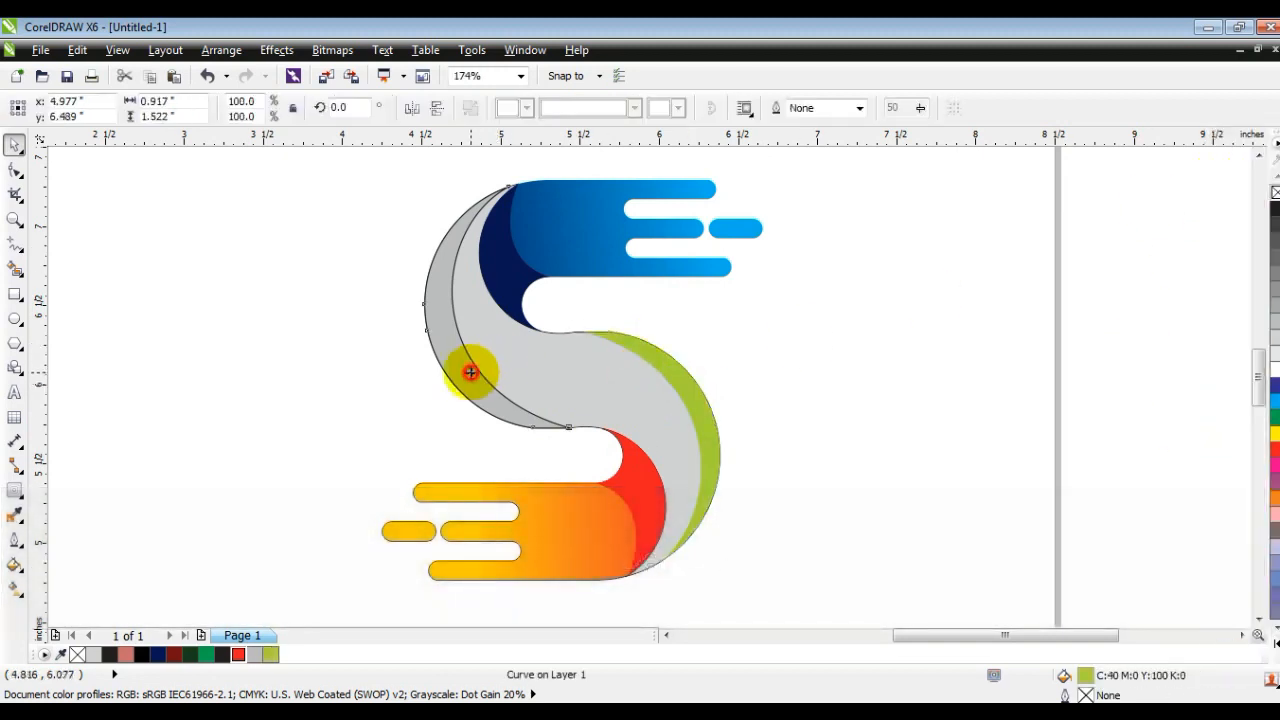
pyautogui.click(190, 655)
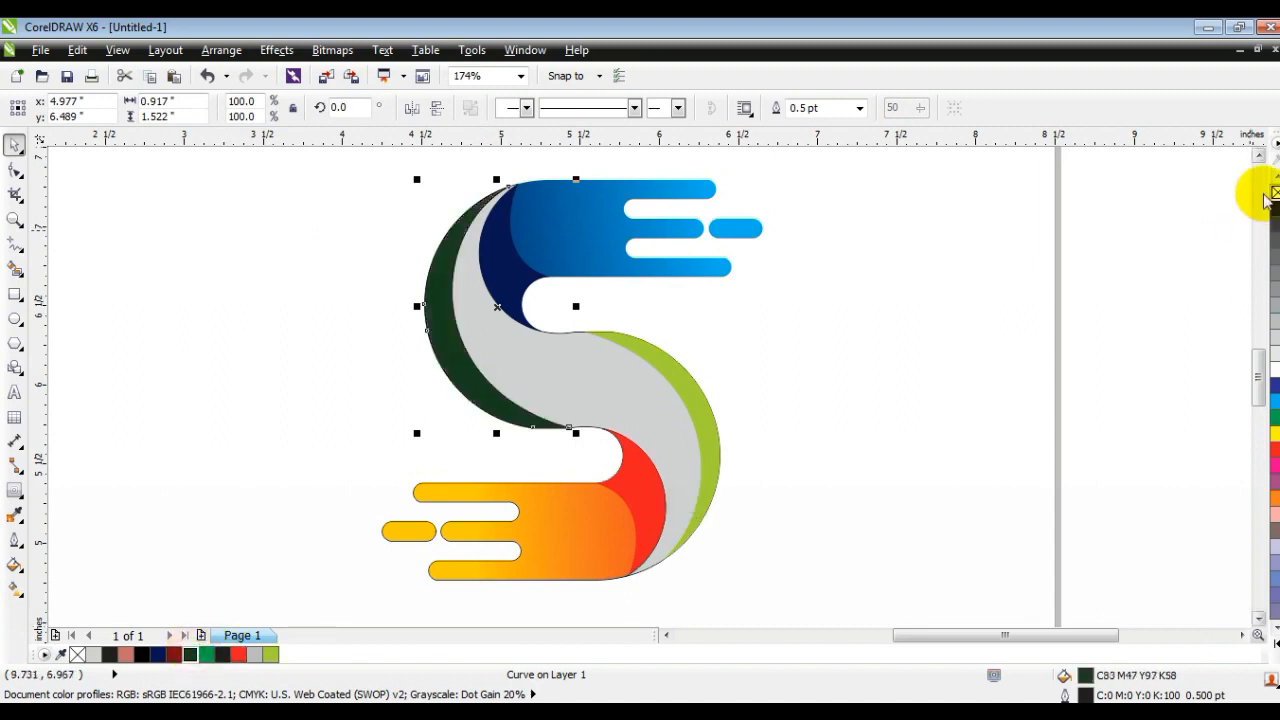
pyautogui.click(1051, 300)
# Step: Give the central S body a diagonal linear fountain fill from dark green at the upper end to green near the lower end
pyautogui.click(560, 398)
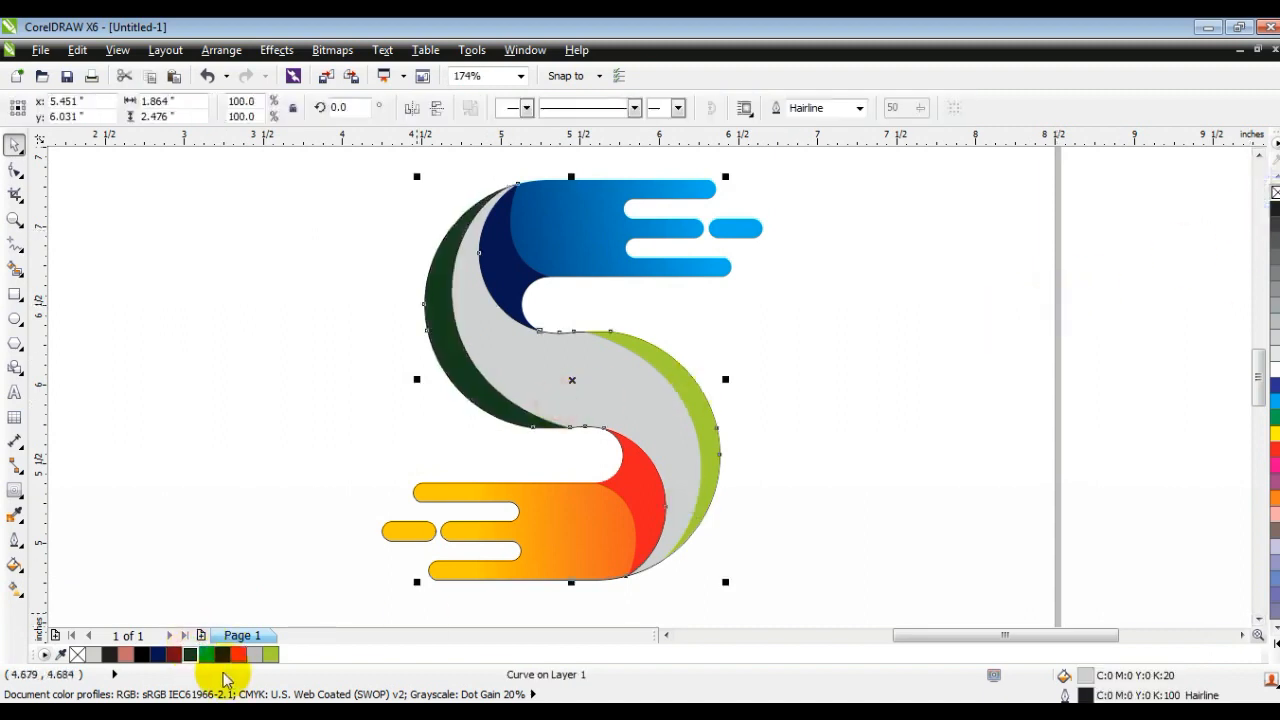
pyautogui.click(198, 656)
pyautogui.press('g')
pyautogui.moveTo(480, 300); pyautogui.dragTo(713, 519)
pyautogui.moveTo(205, 655); pyautogui.dragTo(713, 519)
pyautogui.moveTo(594, 408); pyautogui.dragTo(560, 333)
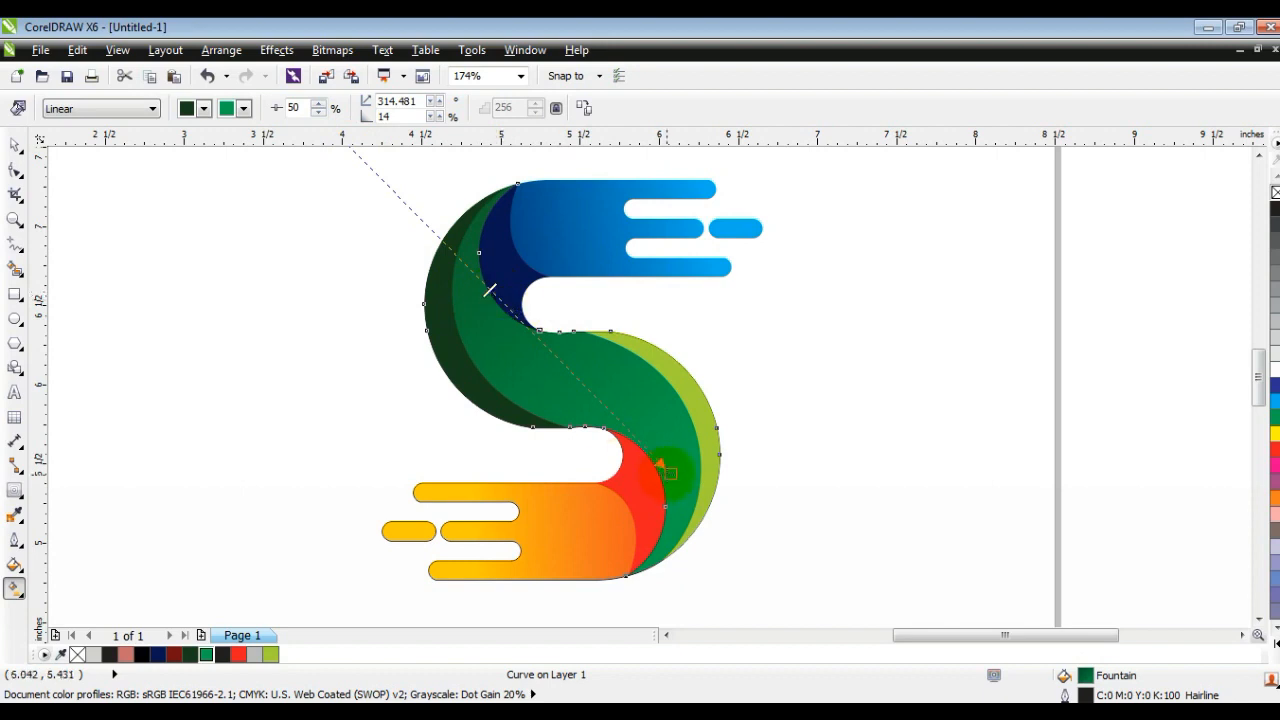
pyautogui.click(16, 146)
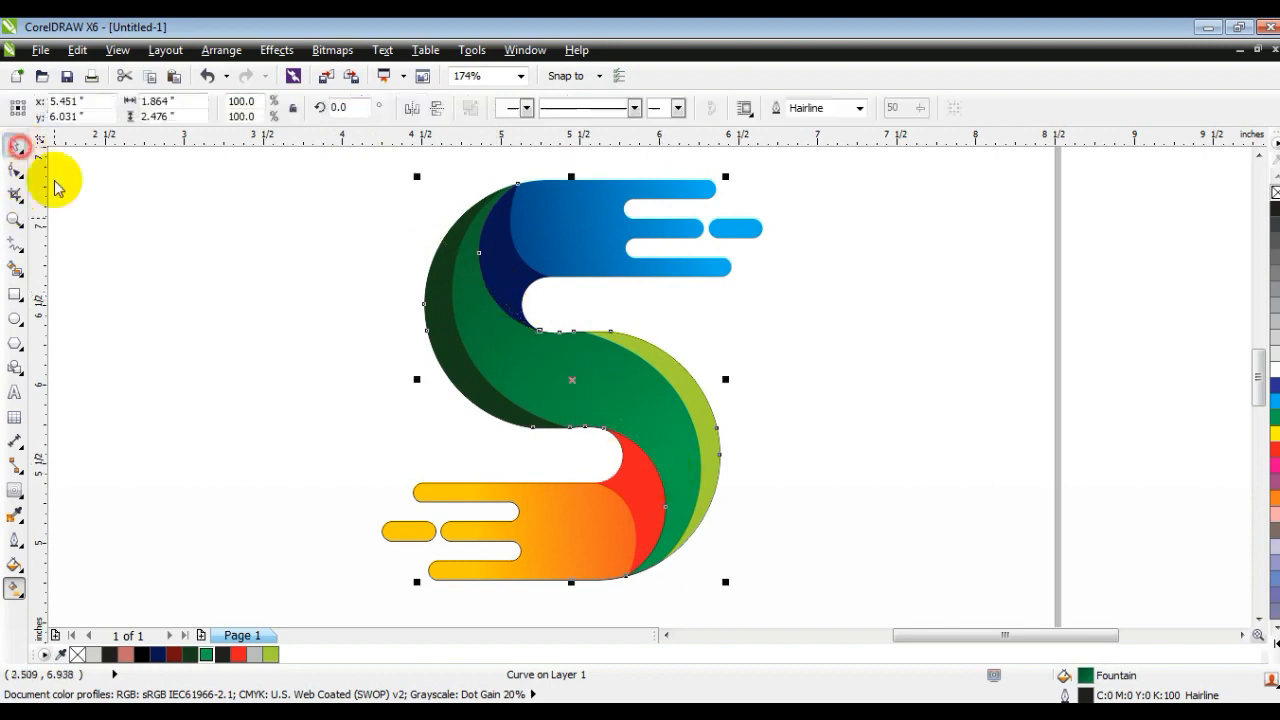
# Step: Select the whole logo, remove the remaining outlines, and rotate it 45 degrees
pyautogui.scroll(-3, 340, 305)
pyautogui.press('Escape')
pyautogui.moveTo(277, 207); pyautogui.dragTo(600, 453)
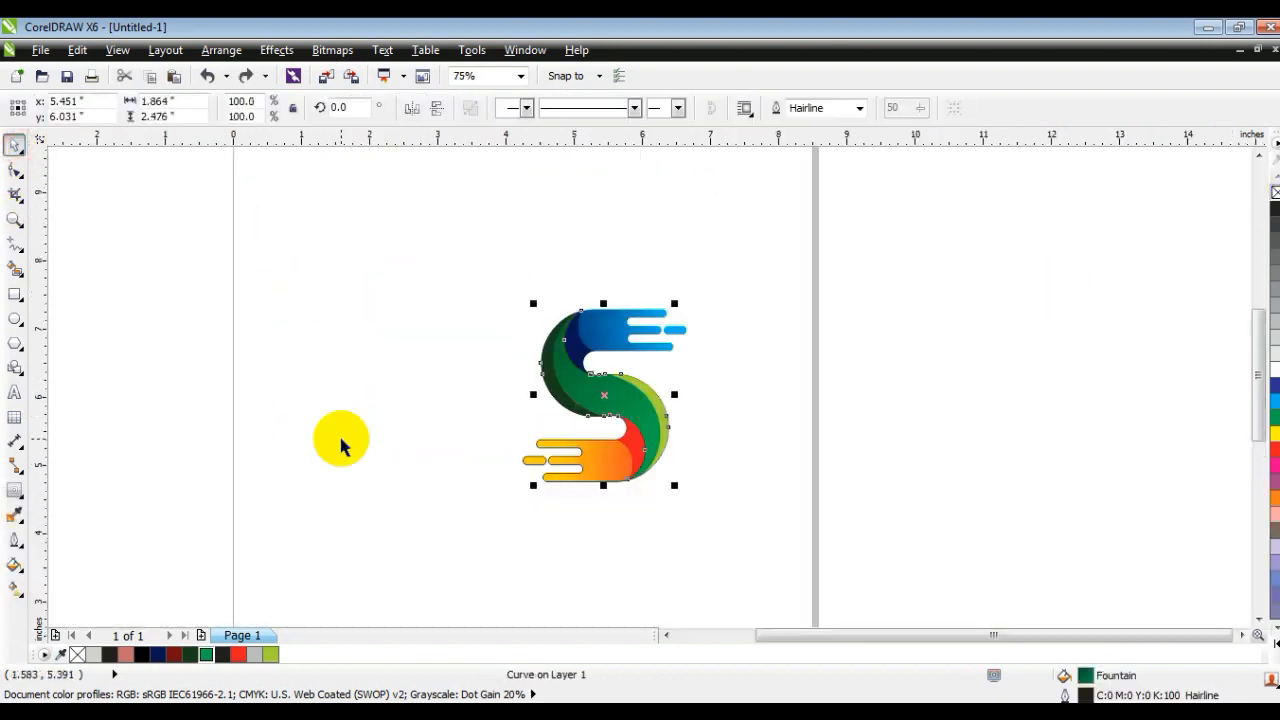
pyautogui.hotkey('ctrl', 'shift', 'z')
pyautogui.hotkey('ctrl', 'shift', 'z')
pyautogui.click(341, 439)
# Step: Recolour the inner fold at the base of the orange bars with a uniform brownish-orange fill (C19 M76 Y100 K9)
pyautogui.click(672, 413)
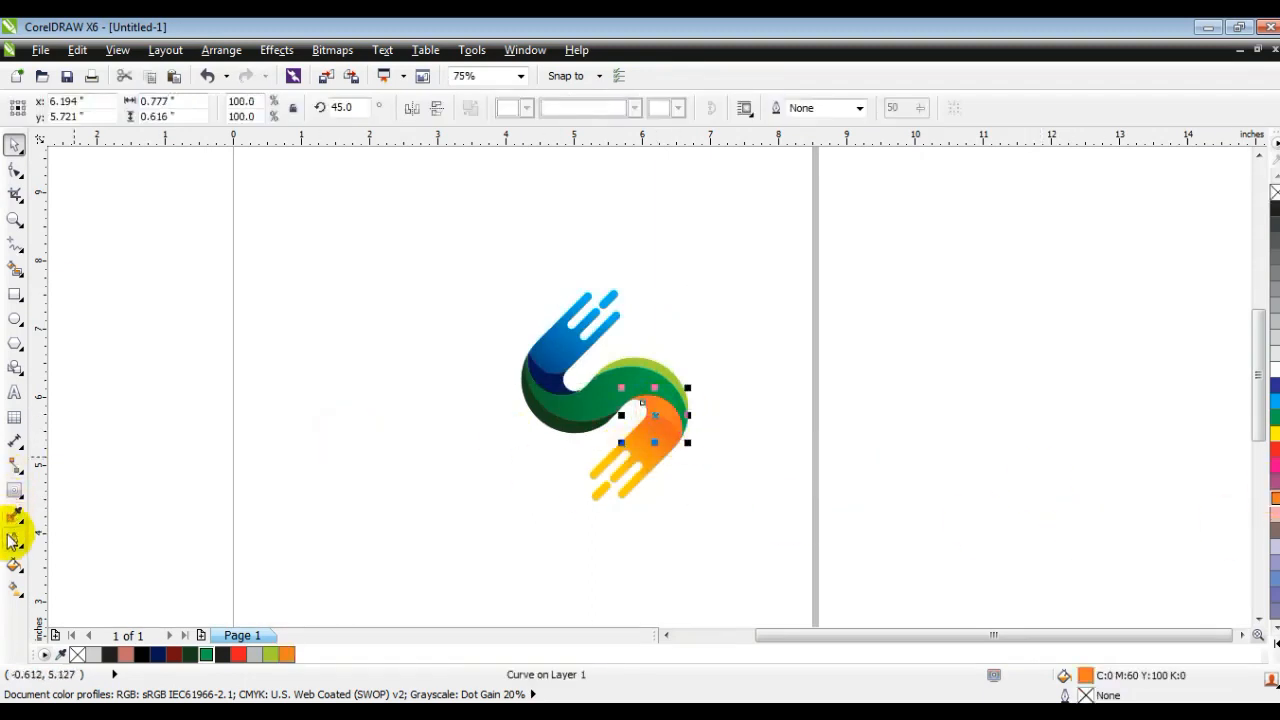
pyautogui.click(14, 565)
pyautogui.click(100, 429)
pyautogui.click(811, 205)
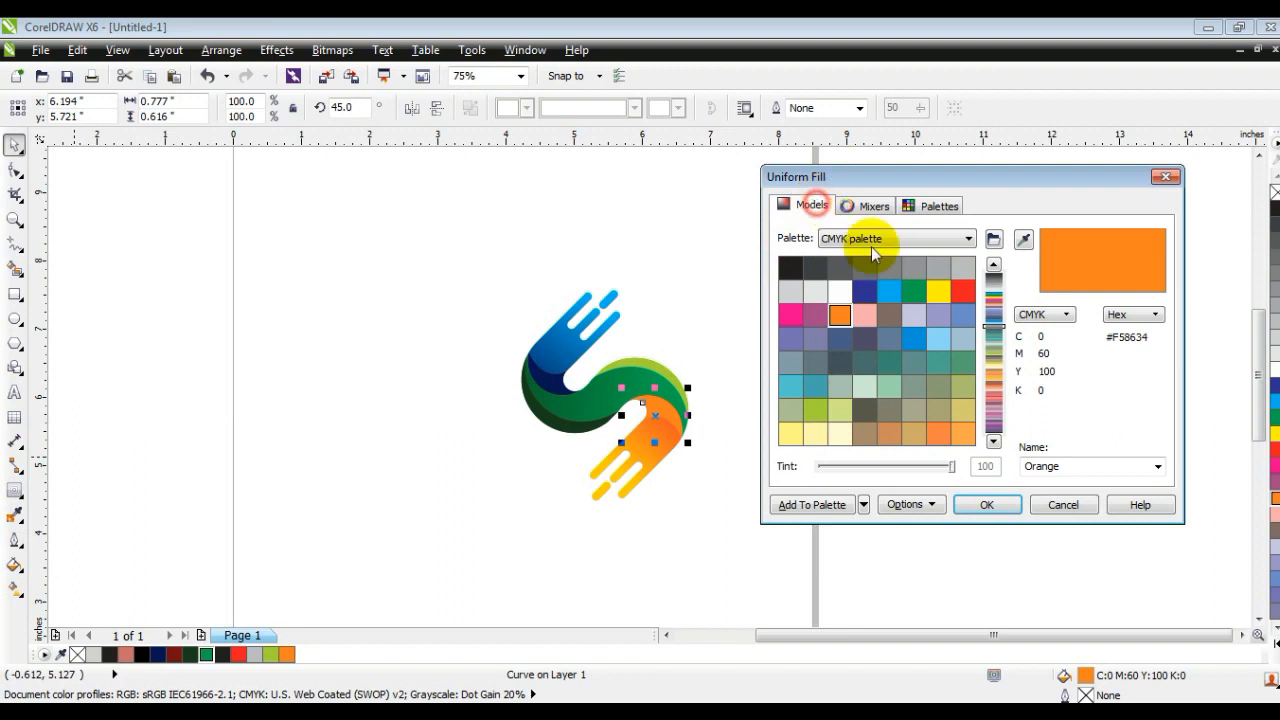
pyautogui.click(951, 266)
pyautogui.click(988, 504)
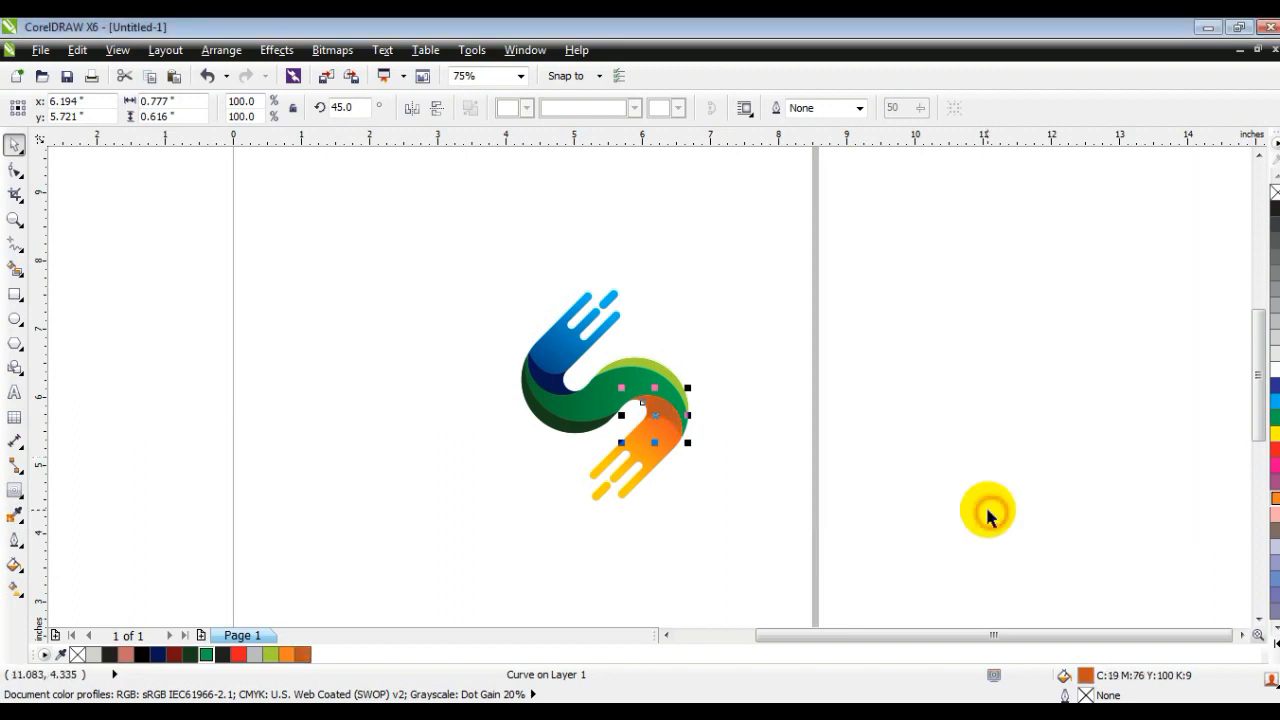
pyautogui.click(971, 523)
# Step: Give the yellow-green edge strip a diagonal linear fountain fill from yellow-green to yellow towards its upper-left end
pyautogui.moveTo(907, 557); pyautogui.dragTo(405, 225)
pyautogui.hotkey('shift', 'F2')
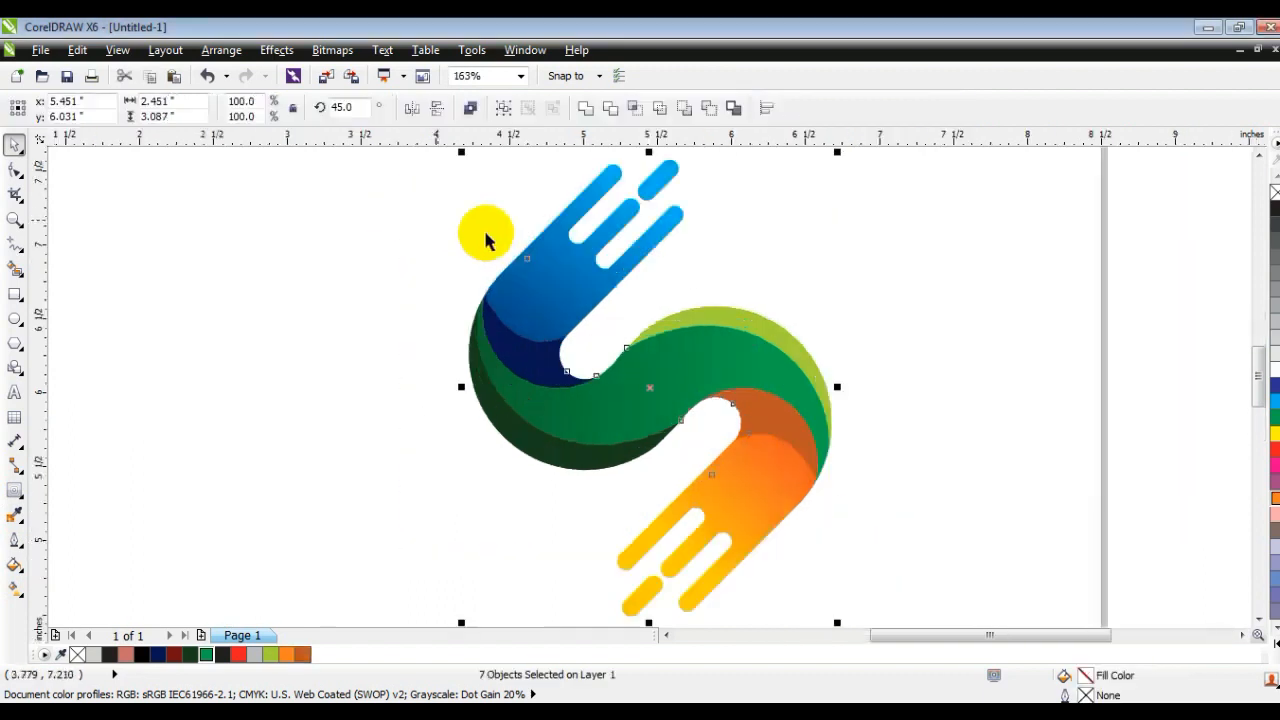
pyautogui.click(879, 377)
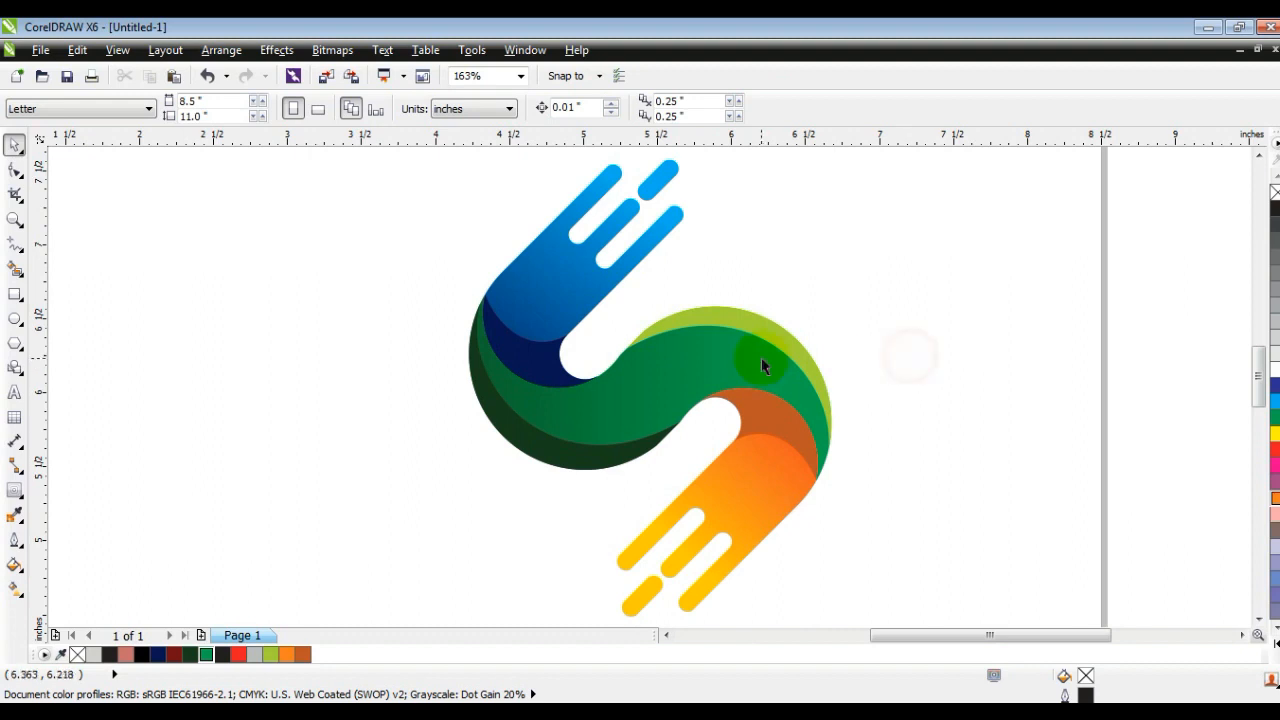
pyautogui.press('g')
pyautogui.click(806, 334)
pyautogui.moveTo(836, 397); pyautogui.dragTo(680, 288)
pyautogui.moveTo(1275, 433); pyautogui.dragTo(634, 250)
pyautogui.moveTo(840, 398); pyautogui.dragTo(720, 341)
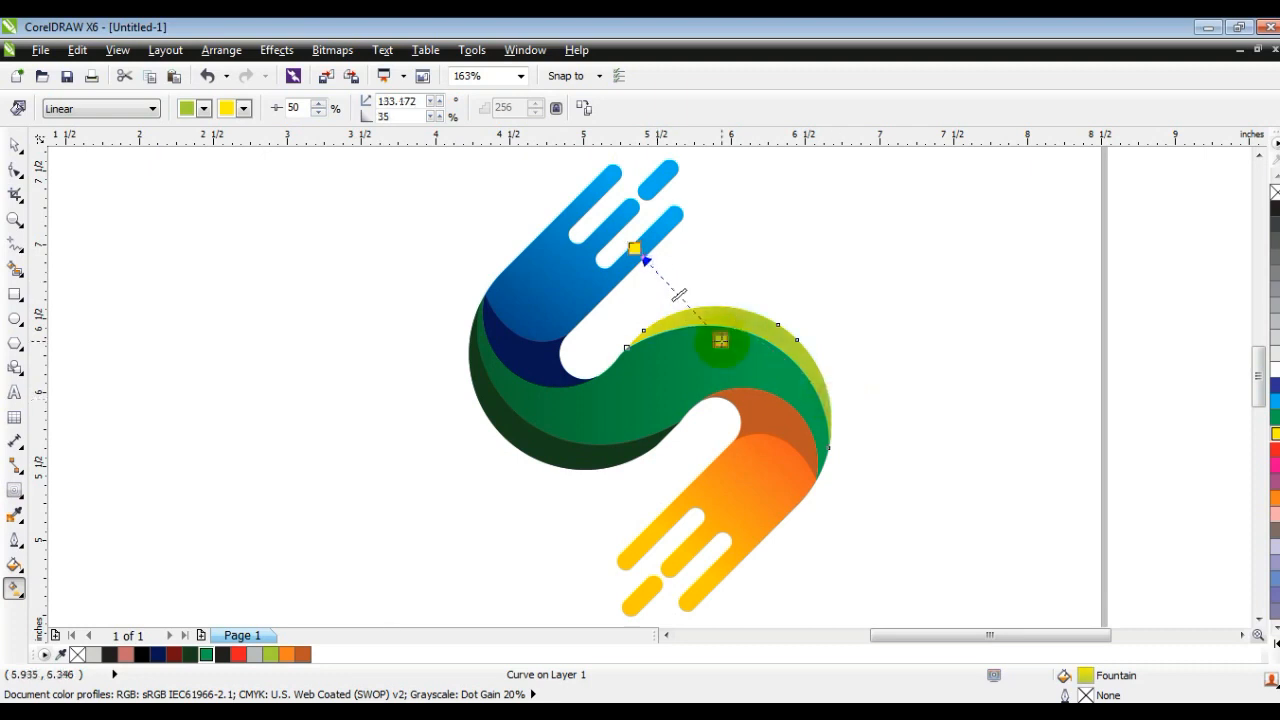
pyautogui.click(15, 145)
pyautogui.click(138, 321)
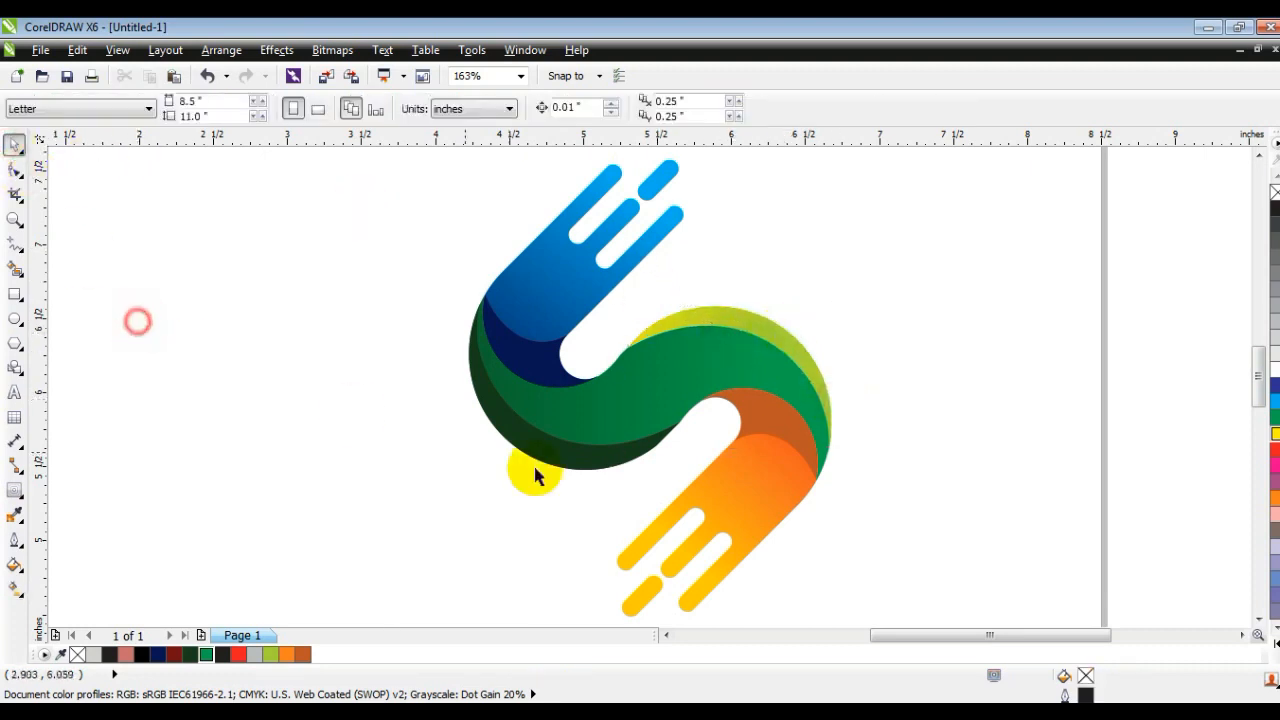
# Step: Give the dark green edge strip on the lower-left bend a diagonal linear fountain fill from dark green to green
pyautogui.click(527, 452)
pyautogui.press('g')
pyautogui.moveTo(453, 406); pyautogui.dragTo(692, 441)
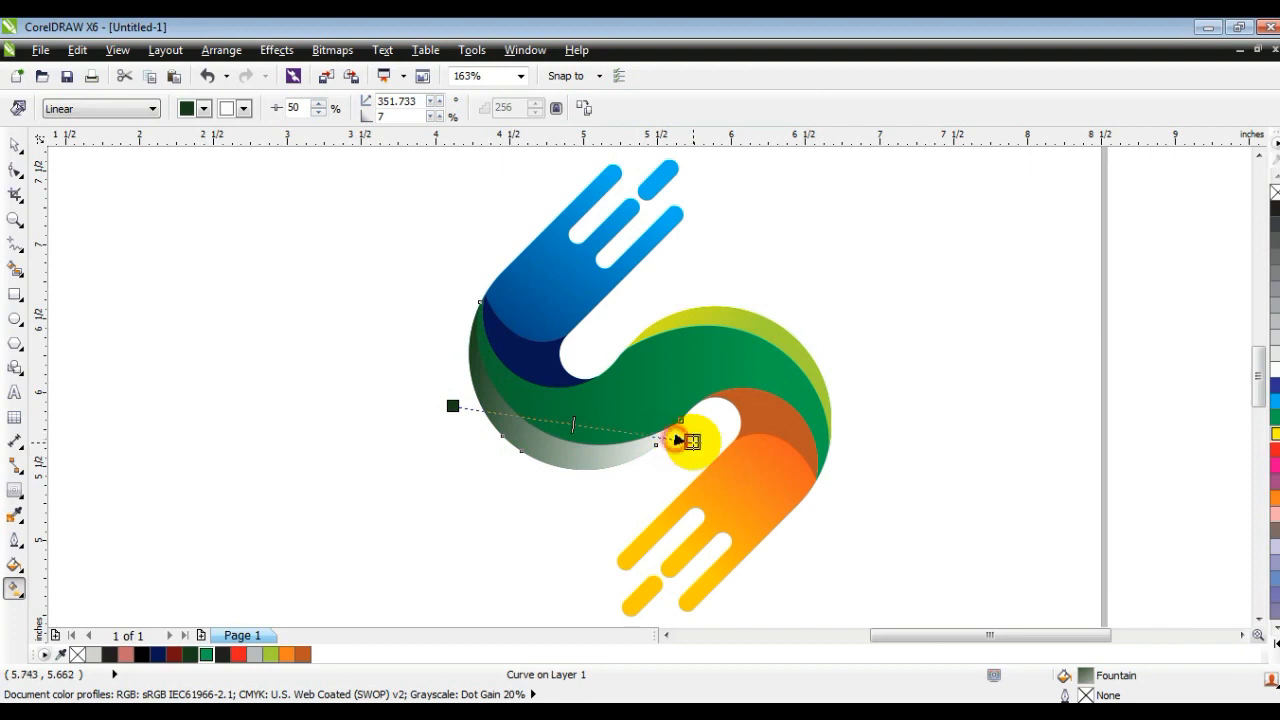
pyautogui.click(217, 656)
pyautogui.click(209, 655)
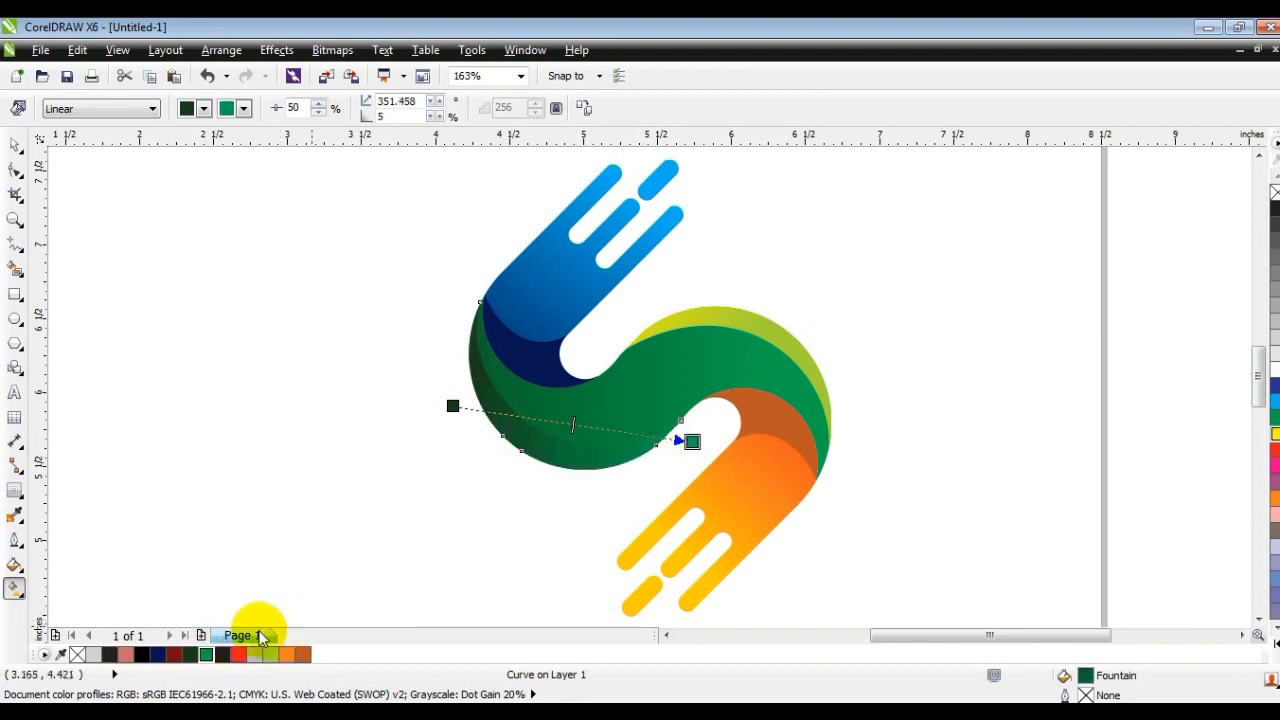
pyautogui.moveTo(692, 441); pyautogui.dragTo(639, 480)
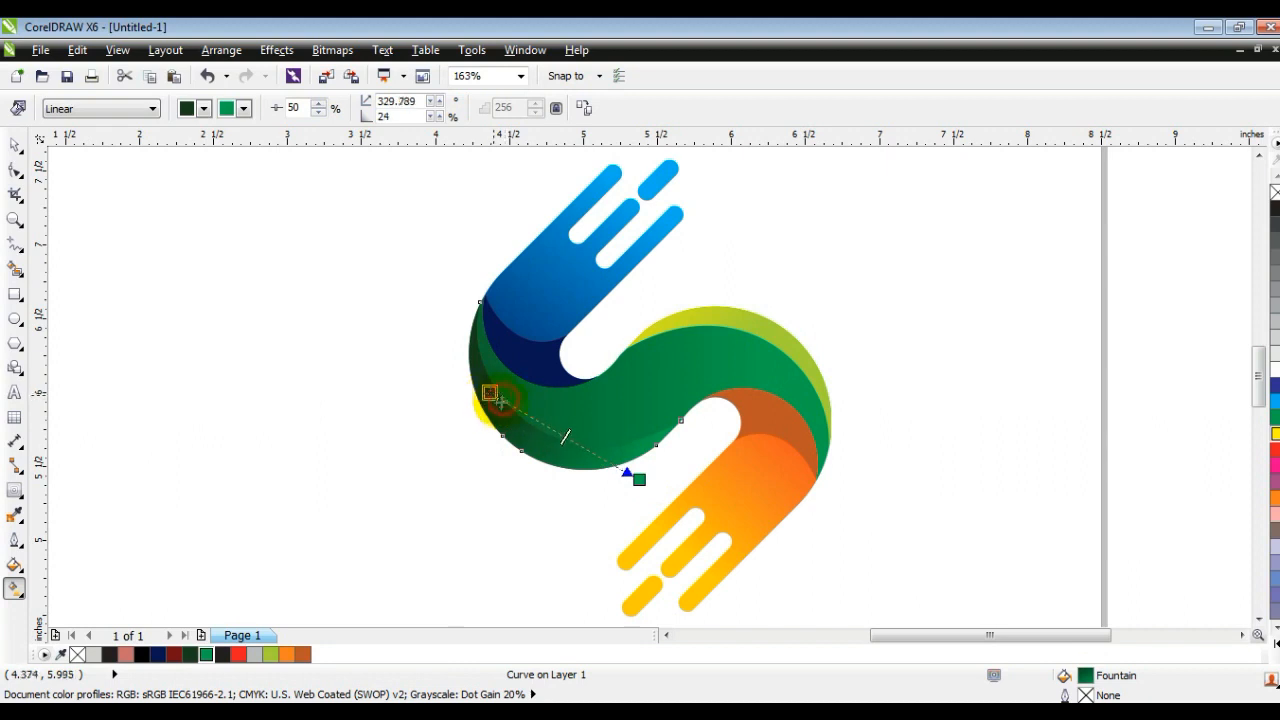
pyautogui.moveTo(639, 468); pyautogui.dragTo(613, 457)
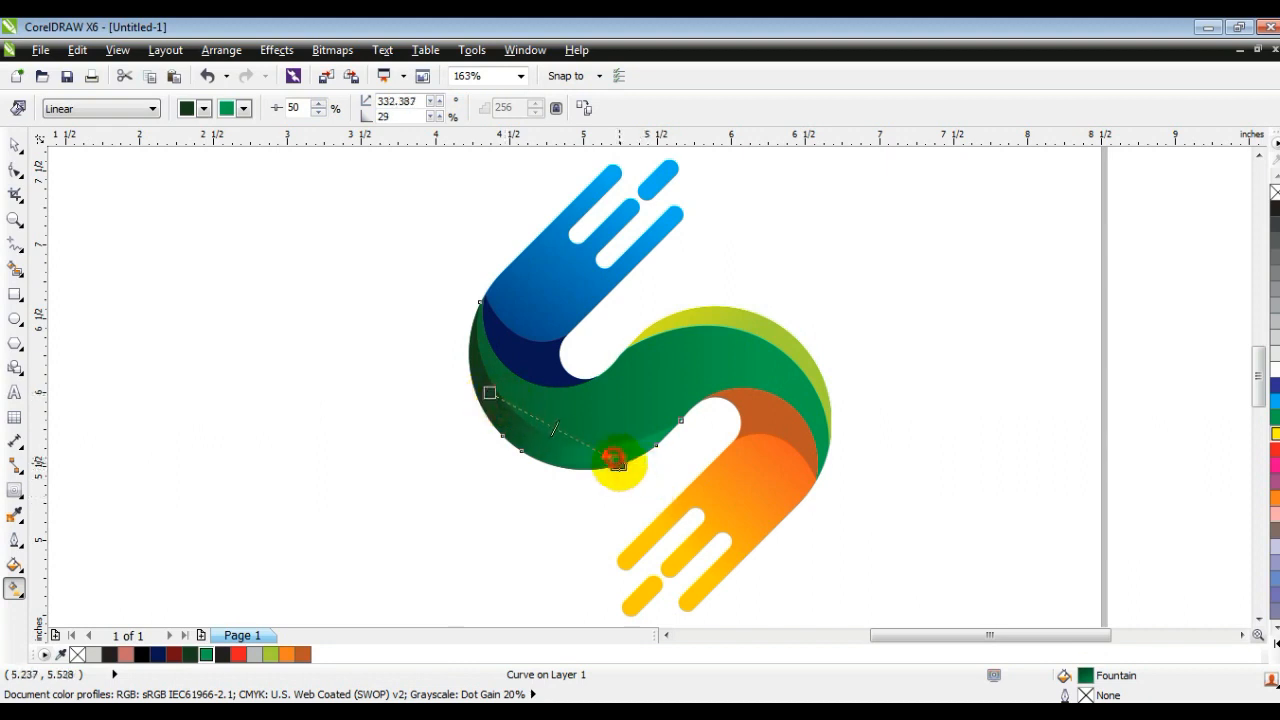
pyautogui.click(15, 145)
pyautogui.click(410, 388)
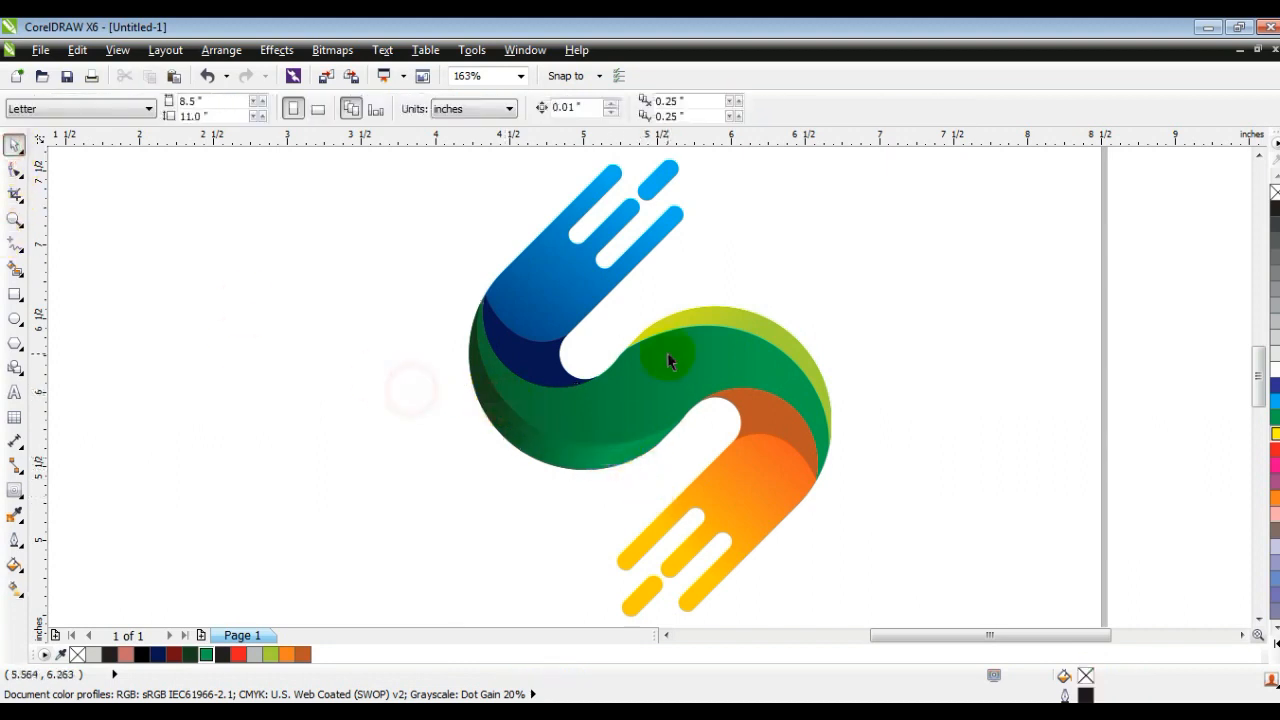
# Step: Examine the finished logo at reduced size, zoomed to fit, and in full-screen preview
pyautogui.scroll(-2, 656, 360)
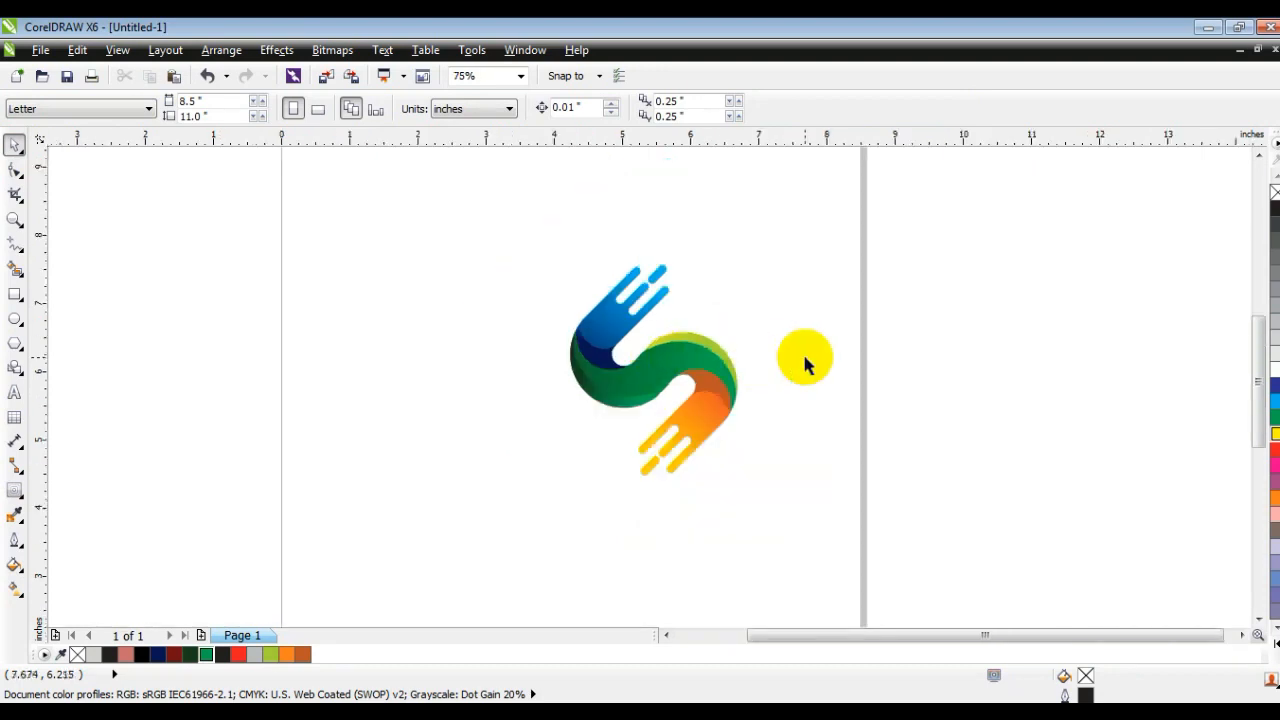
pyautogui.moveTo(791, 471); pyautogui.dragTo(481, 203)
pyautogui.click(823, 277)
pyautogui.moveTo(826, 234); pyautogui.dragTo(474, 520)
pyautogui.hotkey('shift', 'F2')
pyautogui.click(1108, 350)
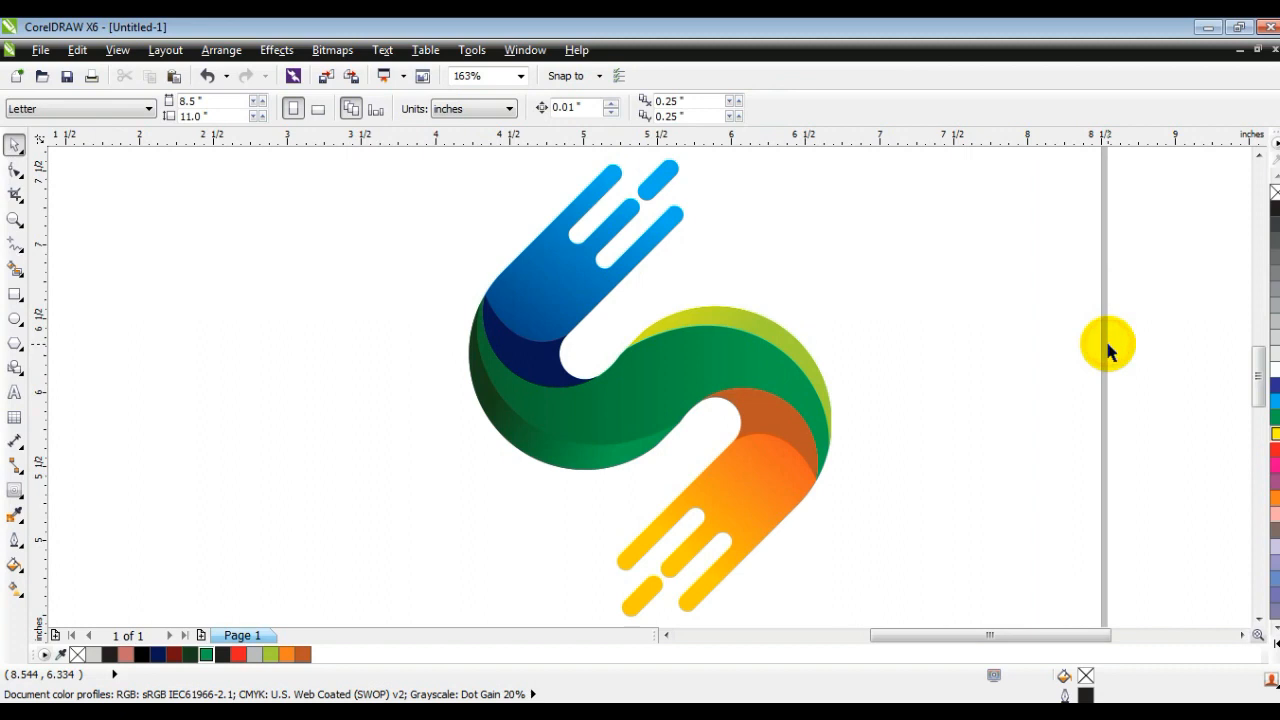
pyautogui.press('F9')
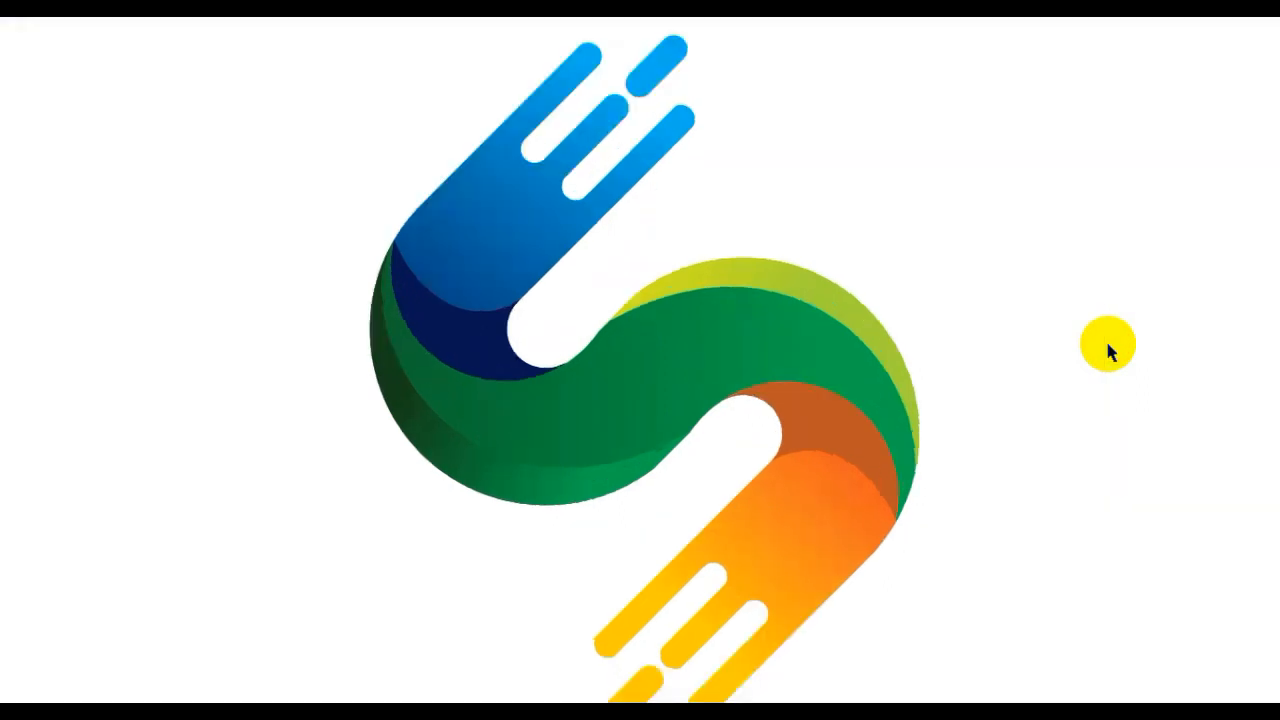